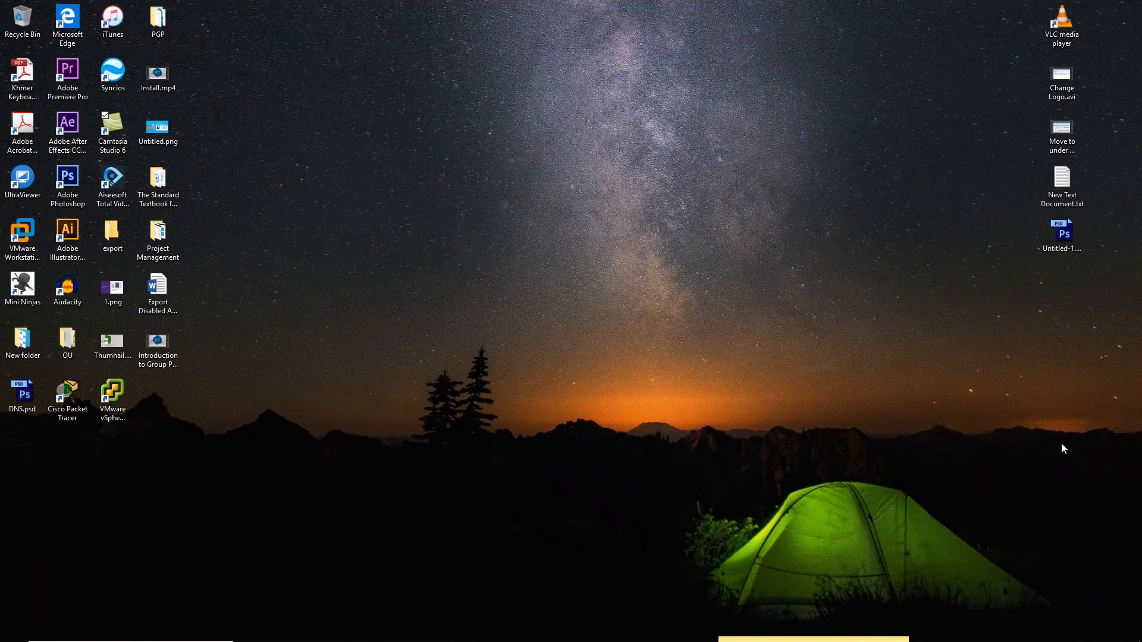
# Step: Switch to the VMware Workstation home page and show the library of virtual machines
pyautogui.click(24, 254)
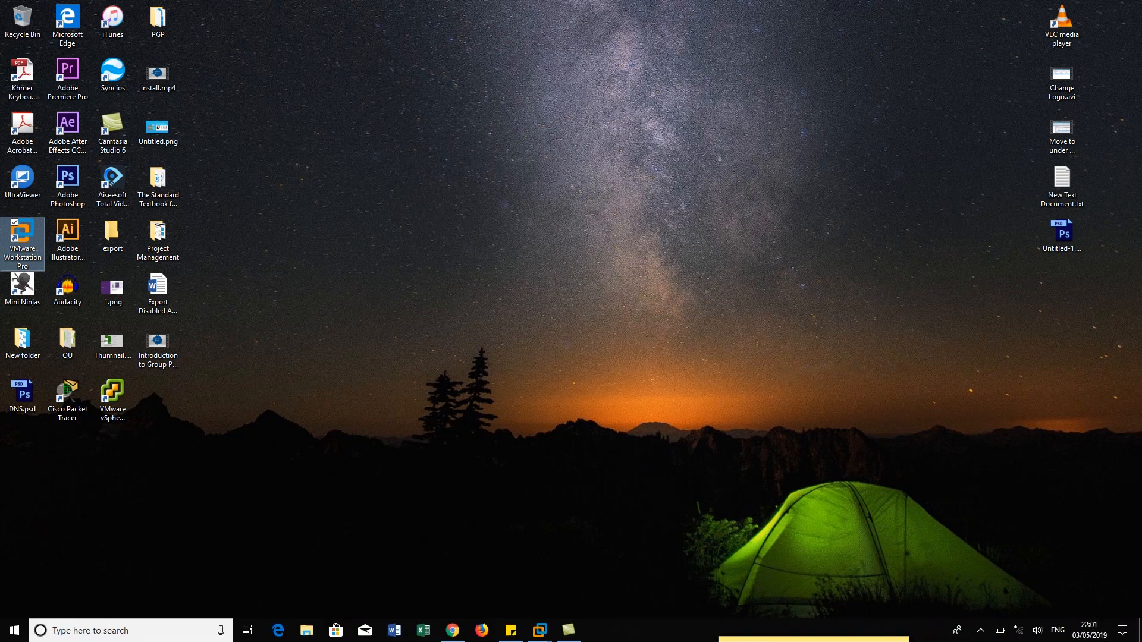
pyautogui.click(981, 630)
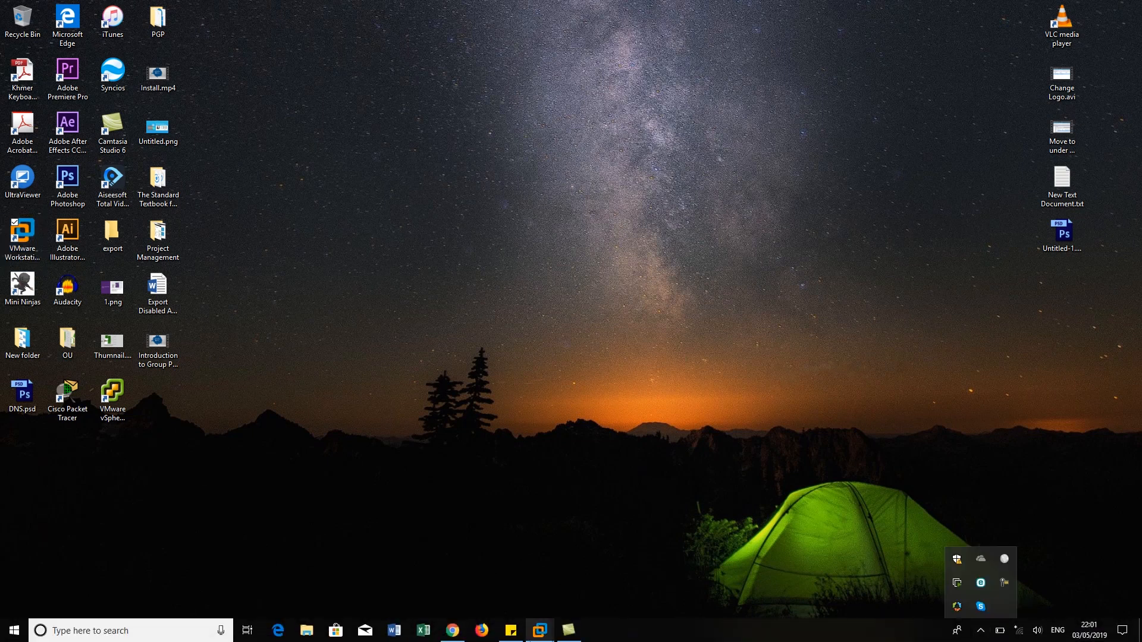
pyautogui.click(540, 630)
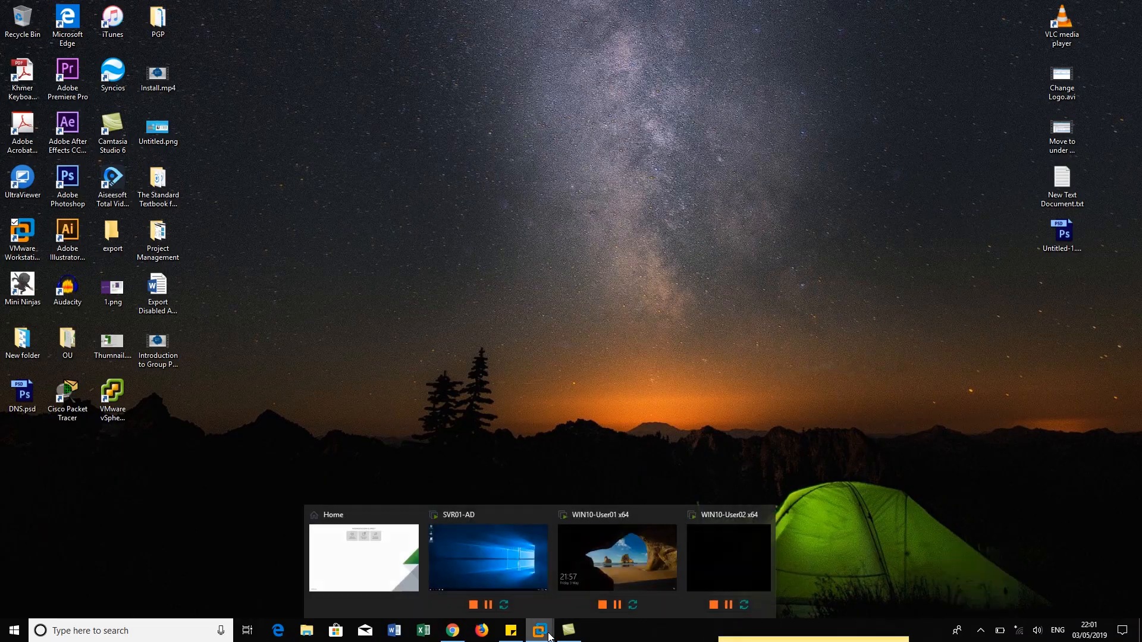
pyautogui.click(400, 568)
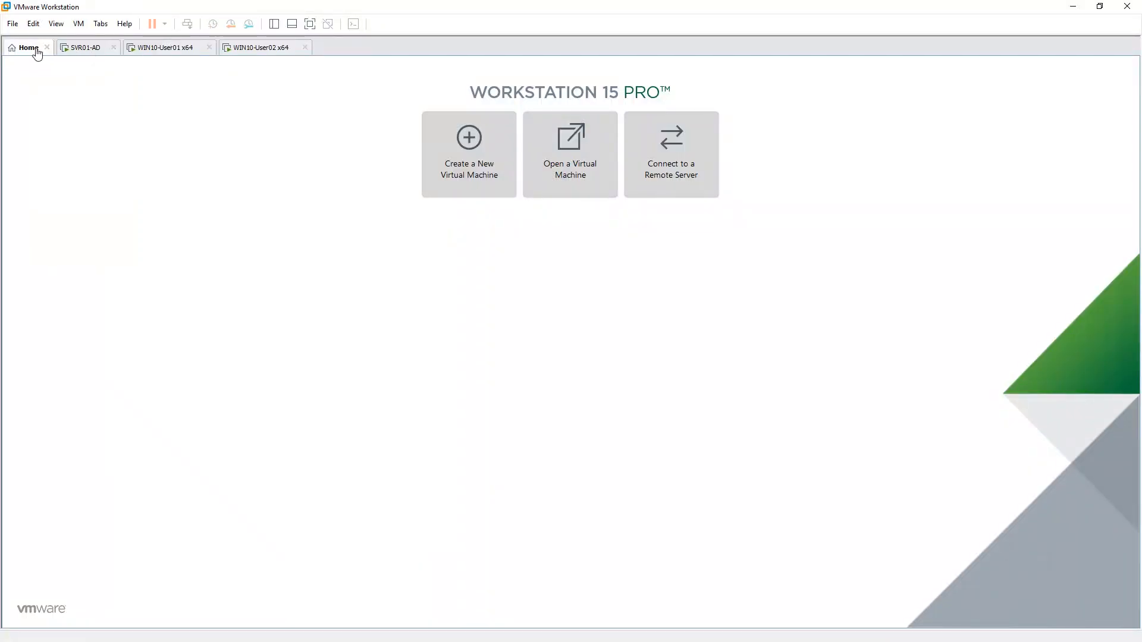
pyautogui.click(273, 24)
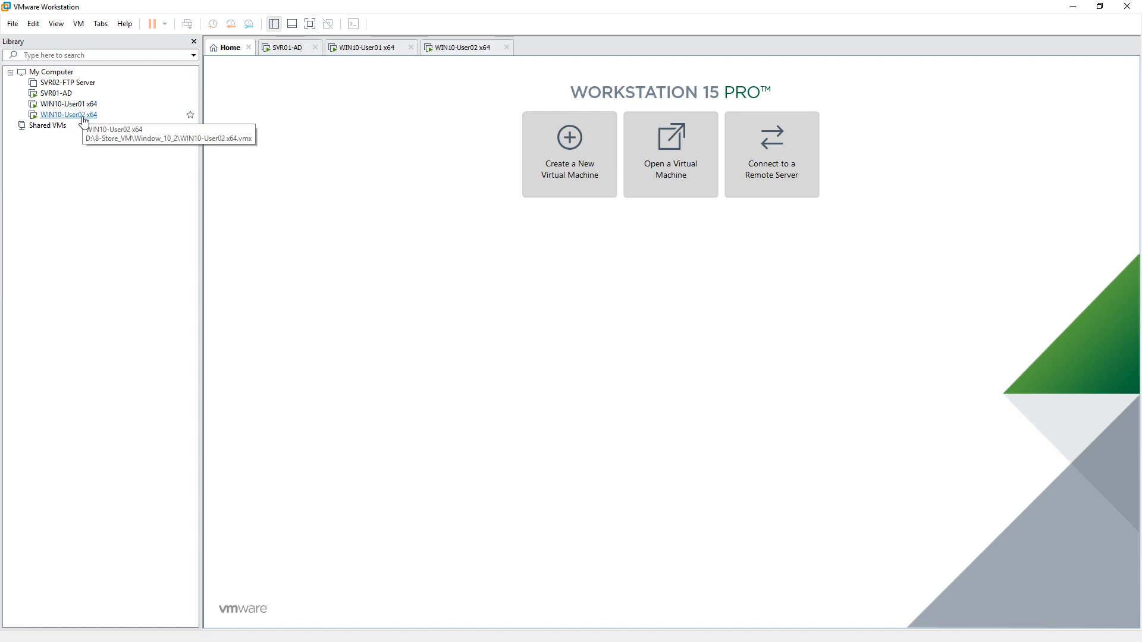
# Step: Bring up the running SVR01-AD virtual machine and display it in full screen
pyautogui.click(58, 97)
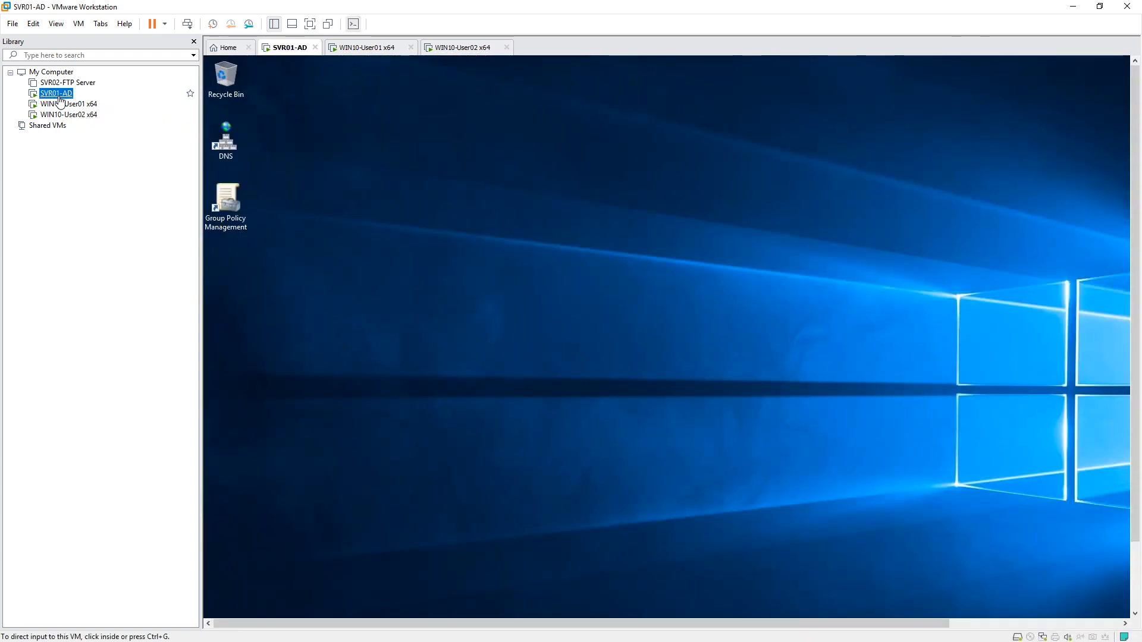
pyautogui.click(532, 130)
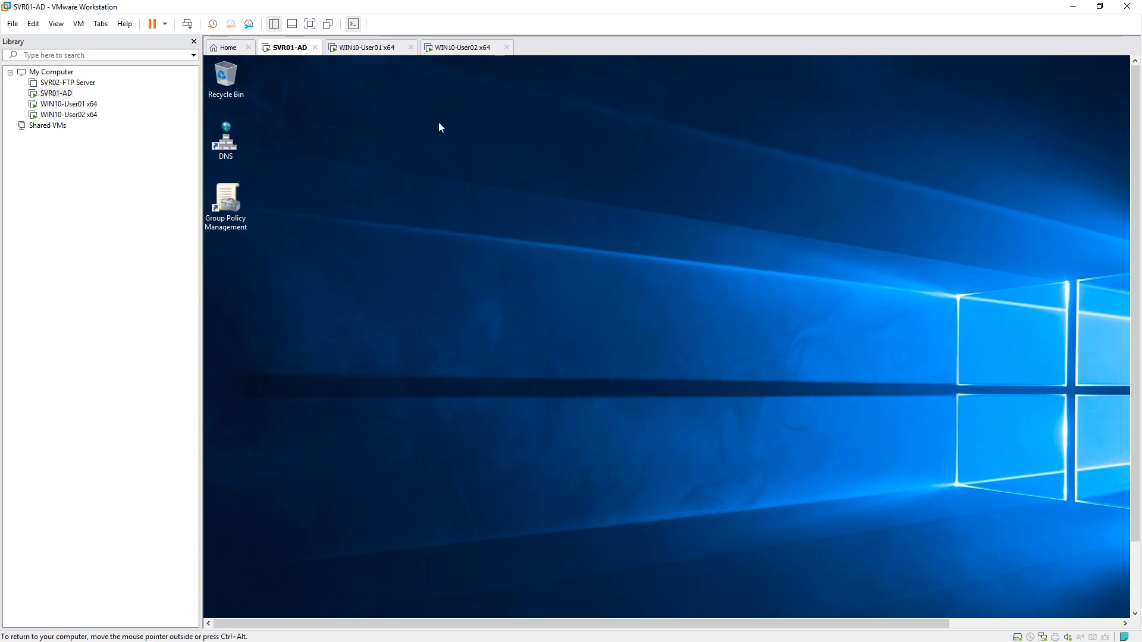
pyautogui.rightClick(436, 123)
pyautogui.click(477, 157)
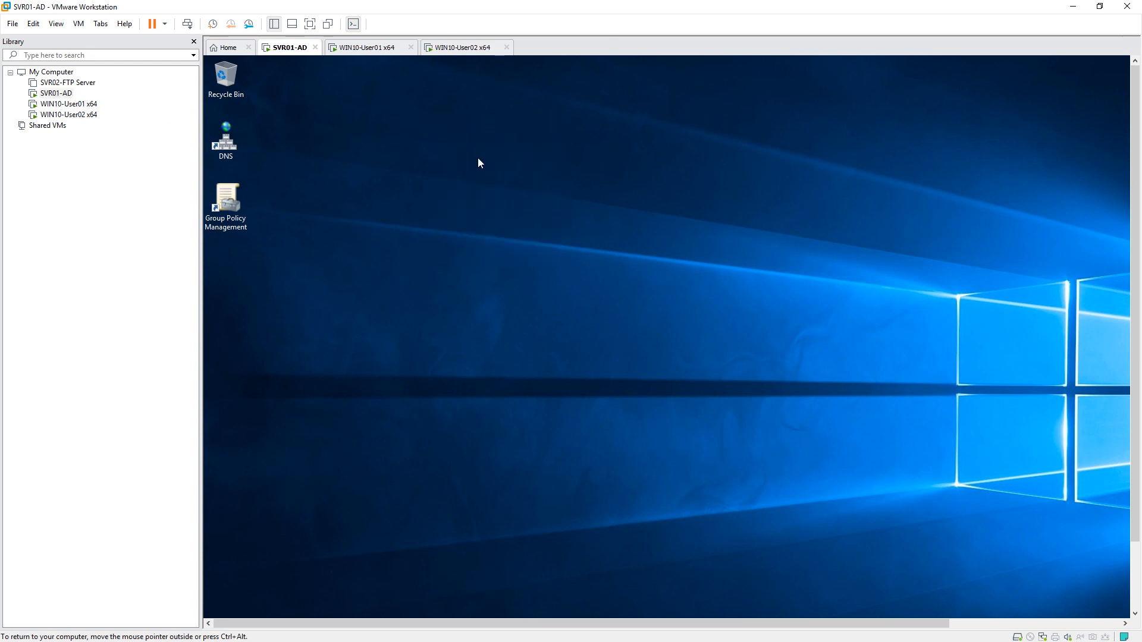
pyautogui.click(309, 24)
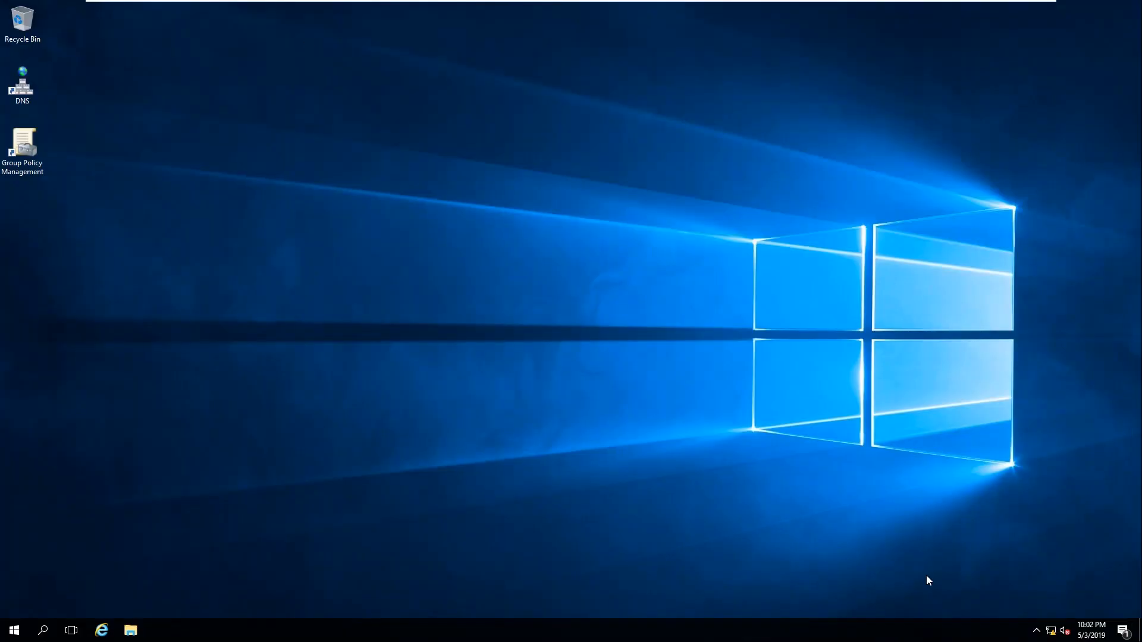
# Step: Open Group Policy Management on the server, show the Default Domain Policy and expand the All Department unit
pyautogui.rightClick(298, 102)
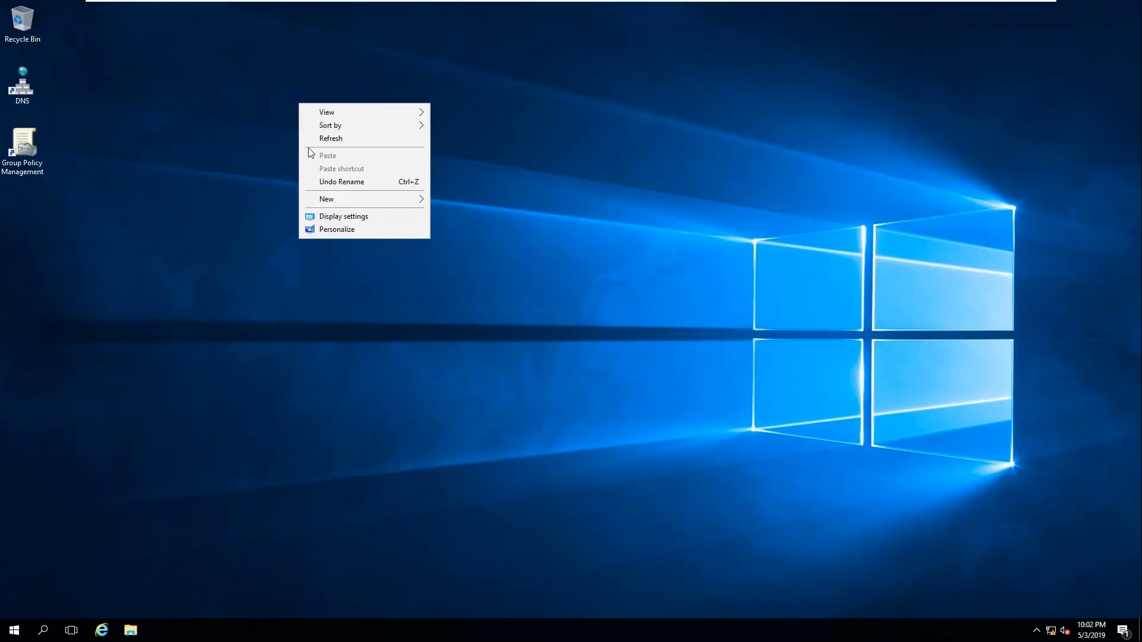
pyautogui.click(343, 138)
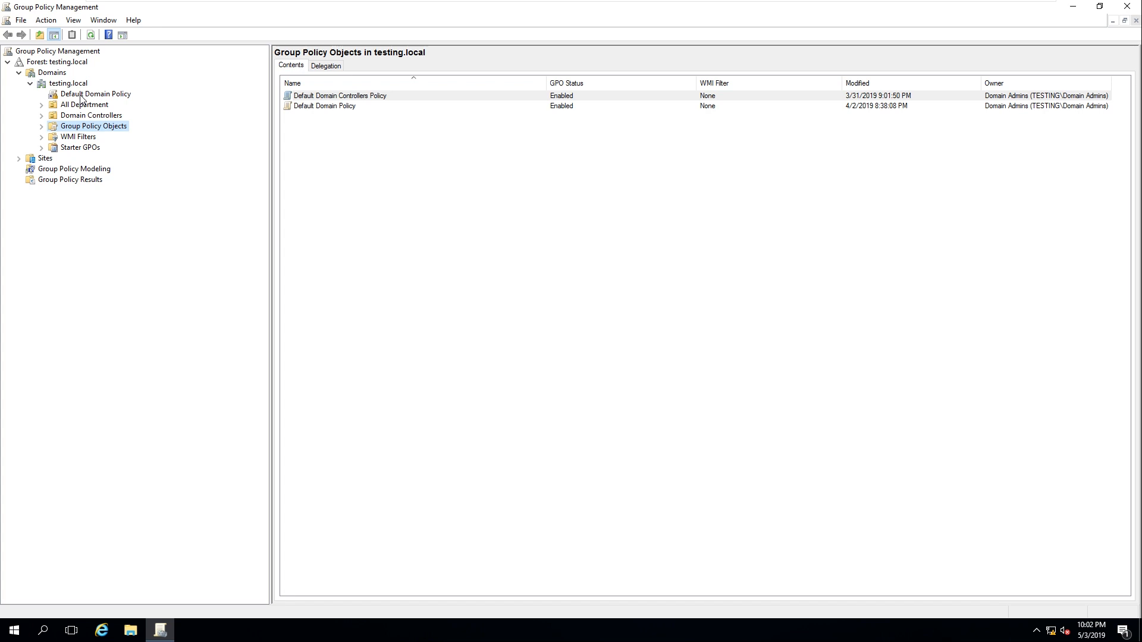
pyautogui.click(110, 94)
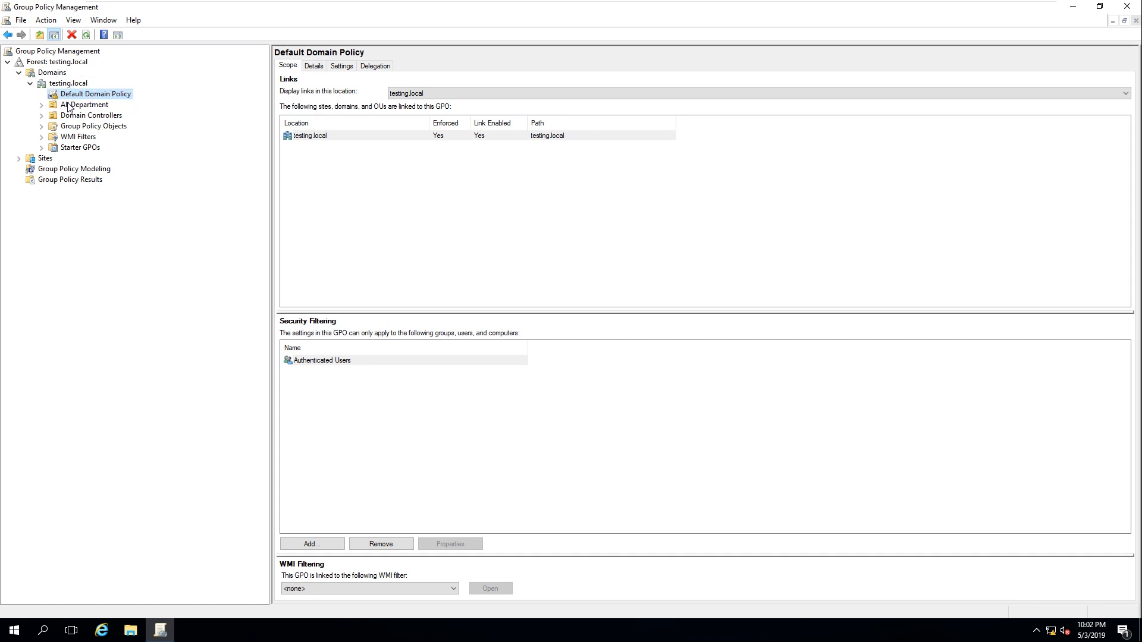
pyautogui.click(42, 105)
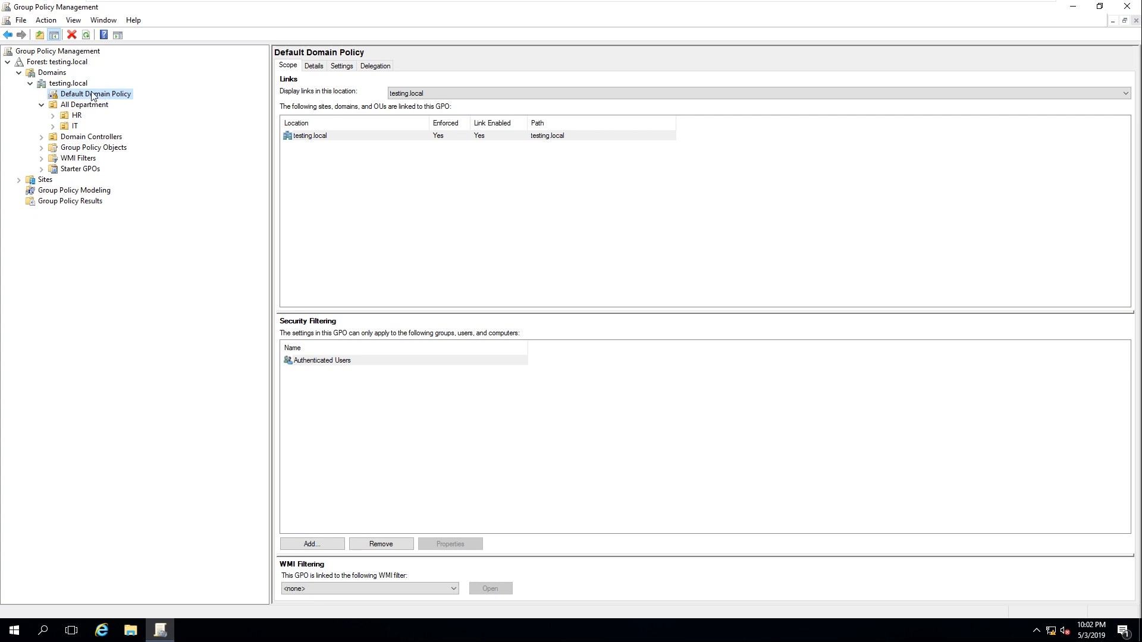
# Step: Examine where a GPO can be created and linked: the testing.local domain and the HR and IT organizational units
pyautogui.rightClick(77, 84)
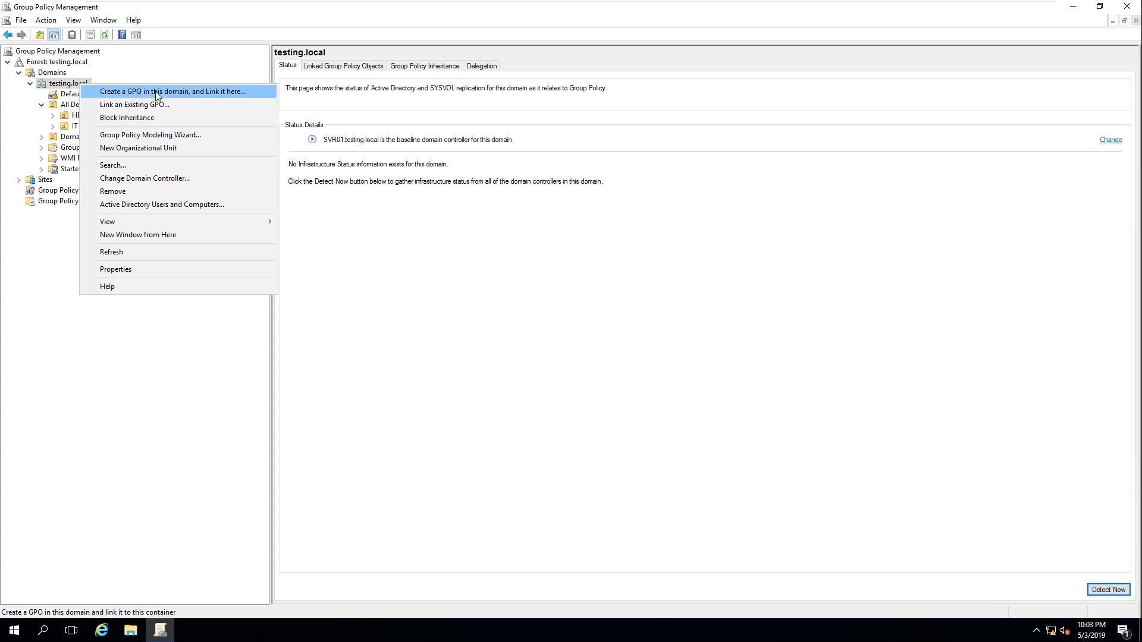
pyautogui.click(62, 86)
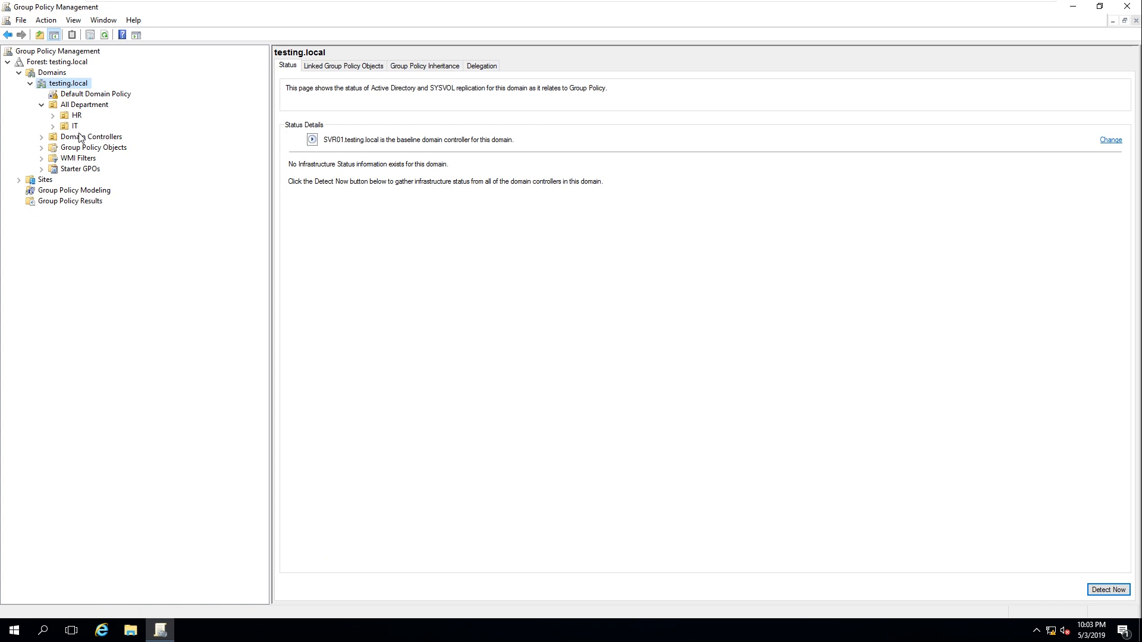
pyautogui.click(77, 116)
pyautogui.rightClick(77, 118)
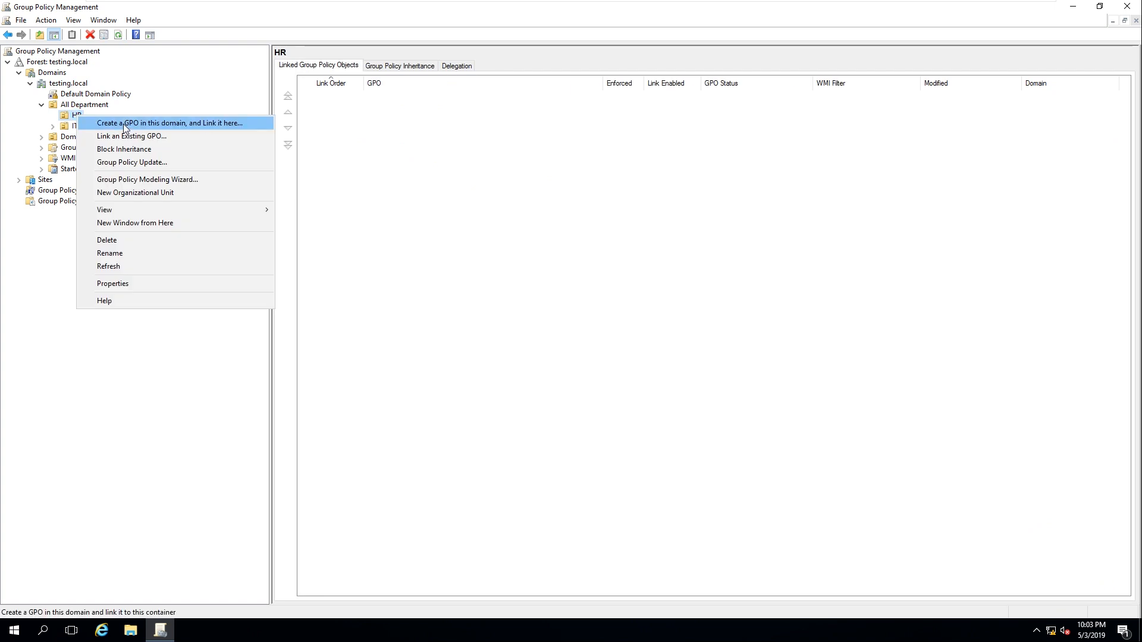
pyautogui.click(64, 129)
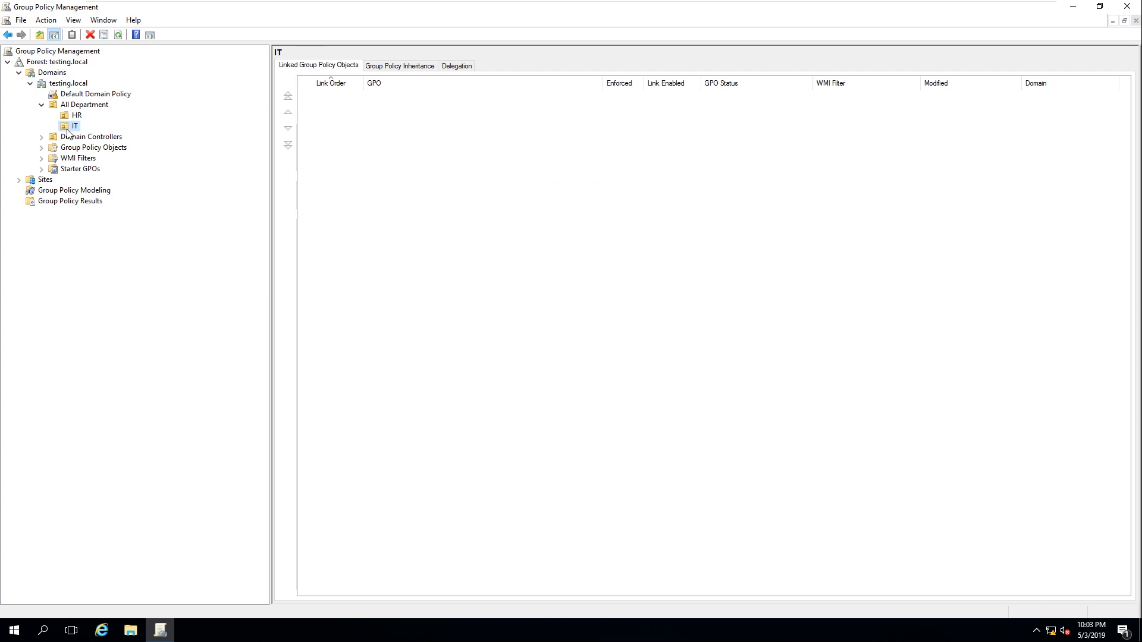
pyautogui.rightClick(75, 129)
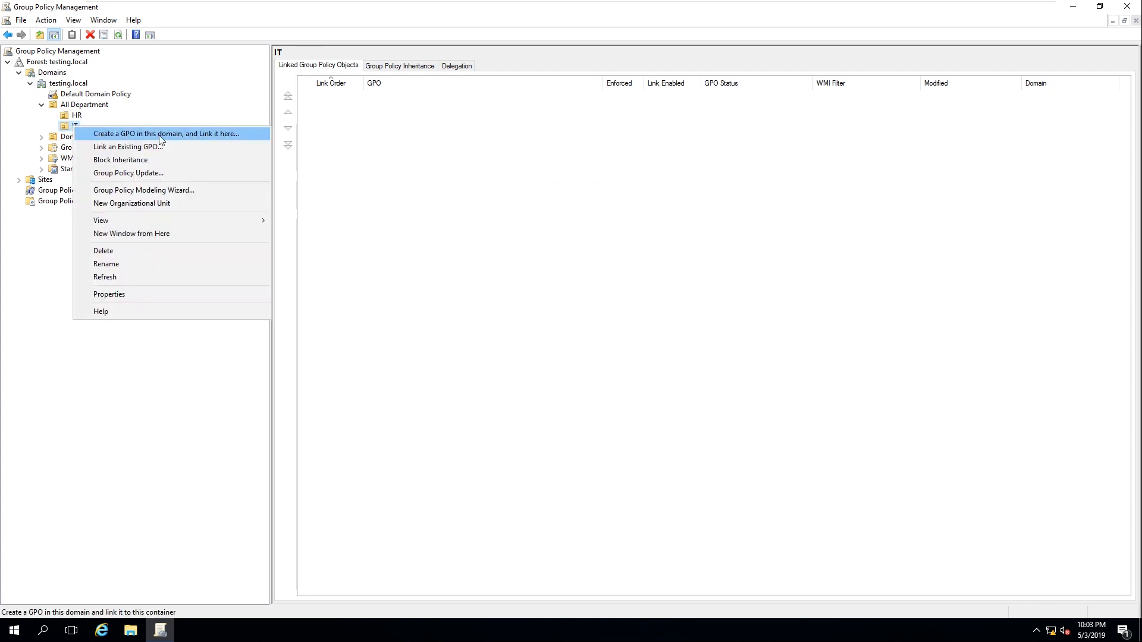
pyautogui.click(68, 125)
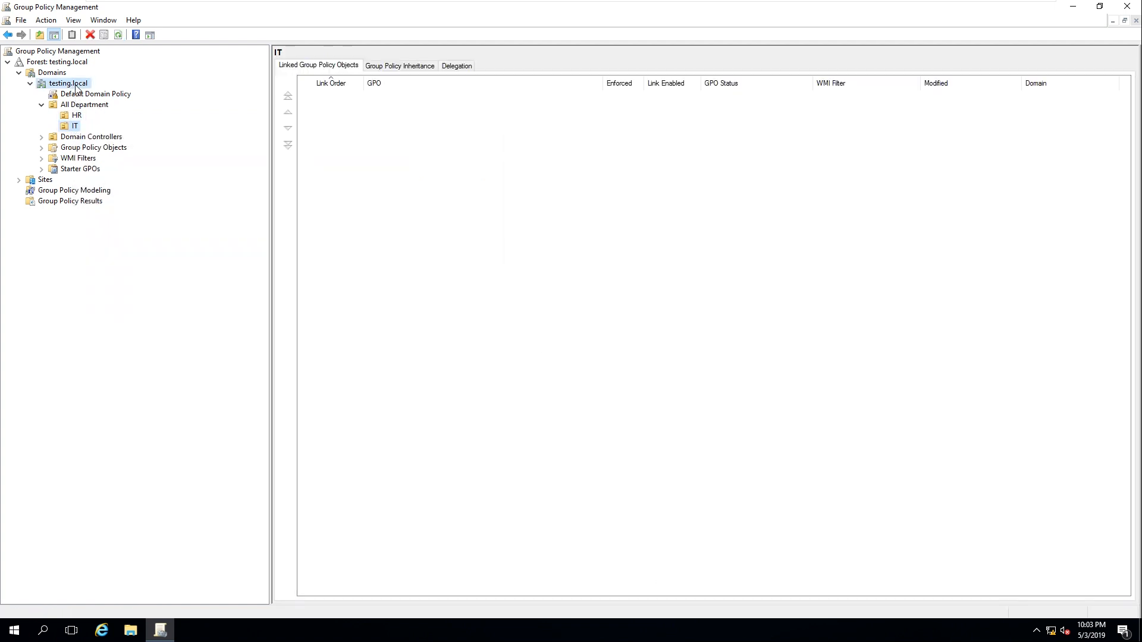
pyautogui.click(76, 87)
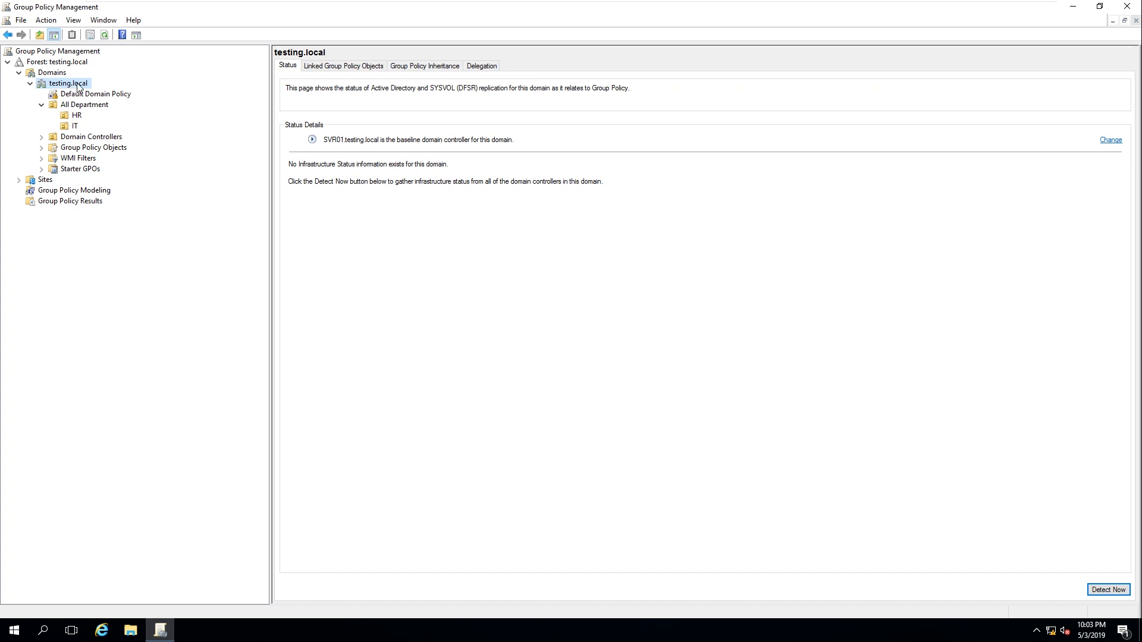
pyautogui.rightClick(80, 87)
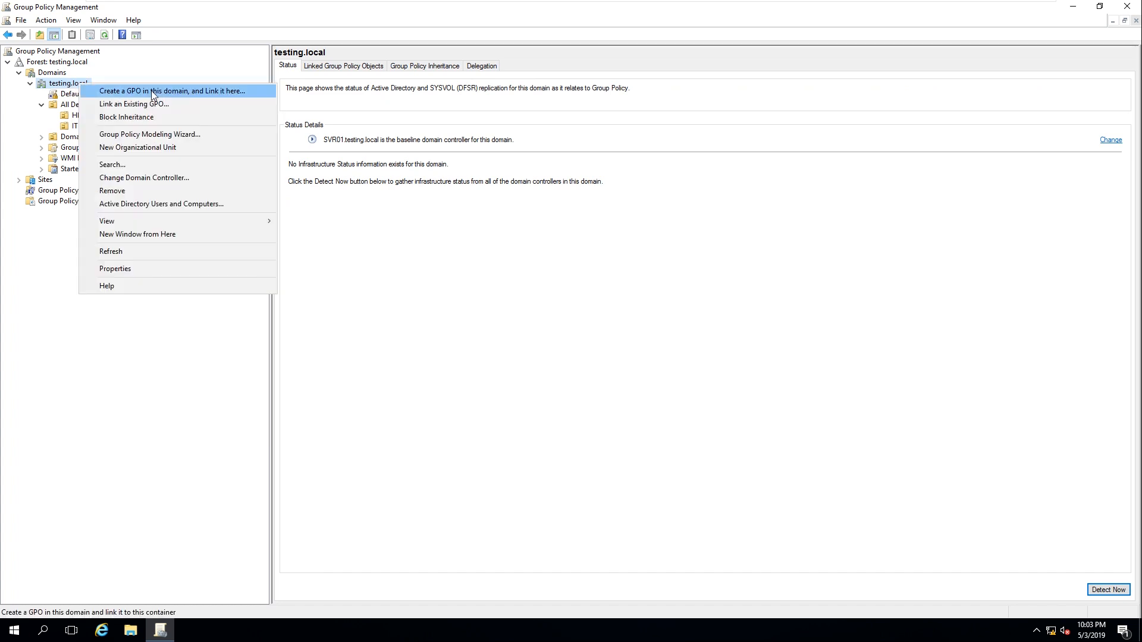
pyautogui.click(67, 117)
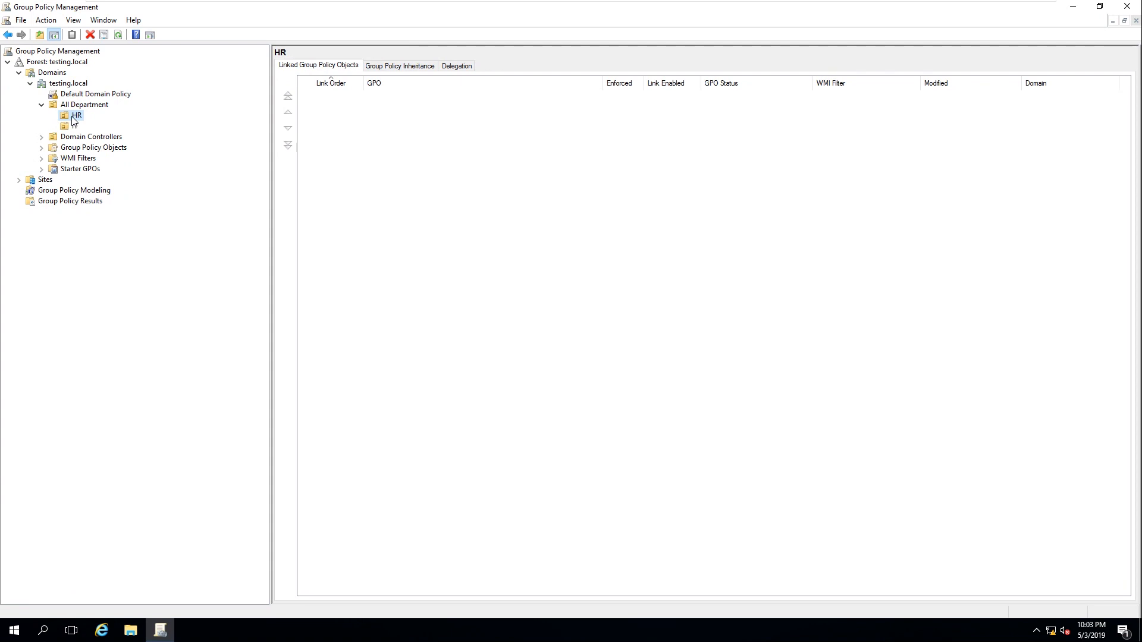
pyautogui.click(73, 126)
pyautogui.click(74, 115)
pyautogui.click(71, 137)
# Step: Create a GPO named "Map Network Drive" linked to the IT organizational unit
pyautogui.click(75, 128)
pyautogui.rightClick(71, 129)
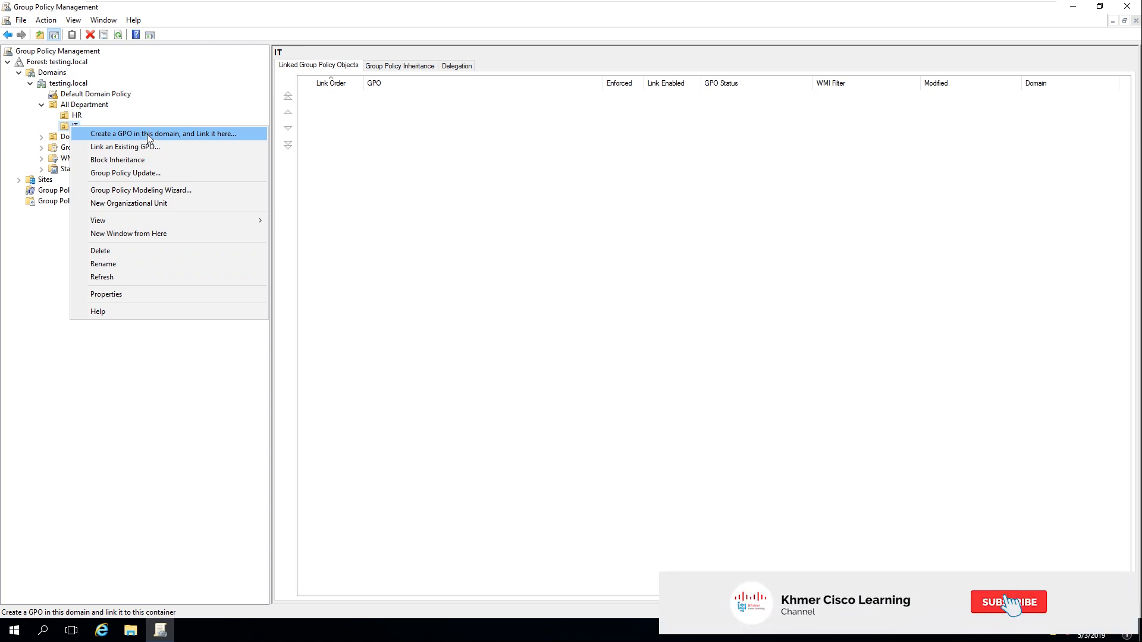
pyautogui.click(149, 139)
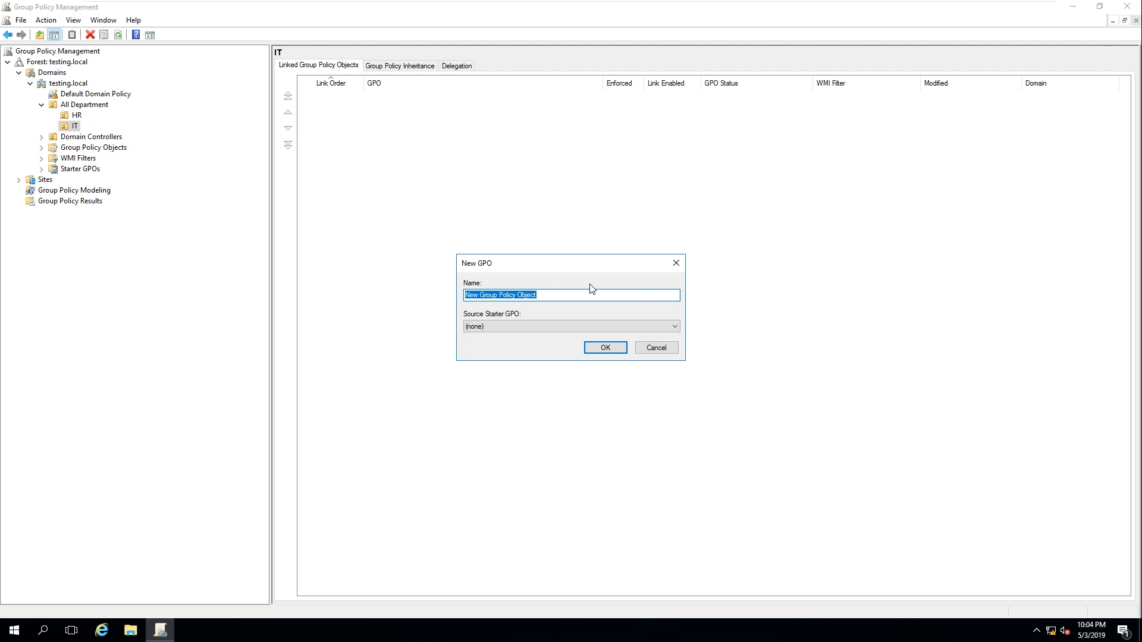
pyautogui.write('\\m')
pyautogui.click(612, 355)
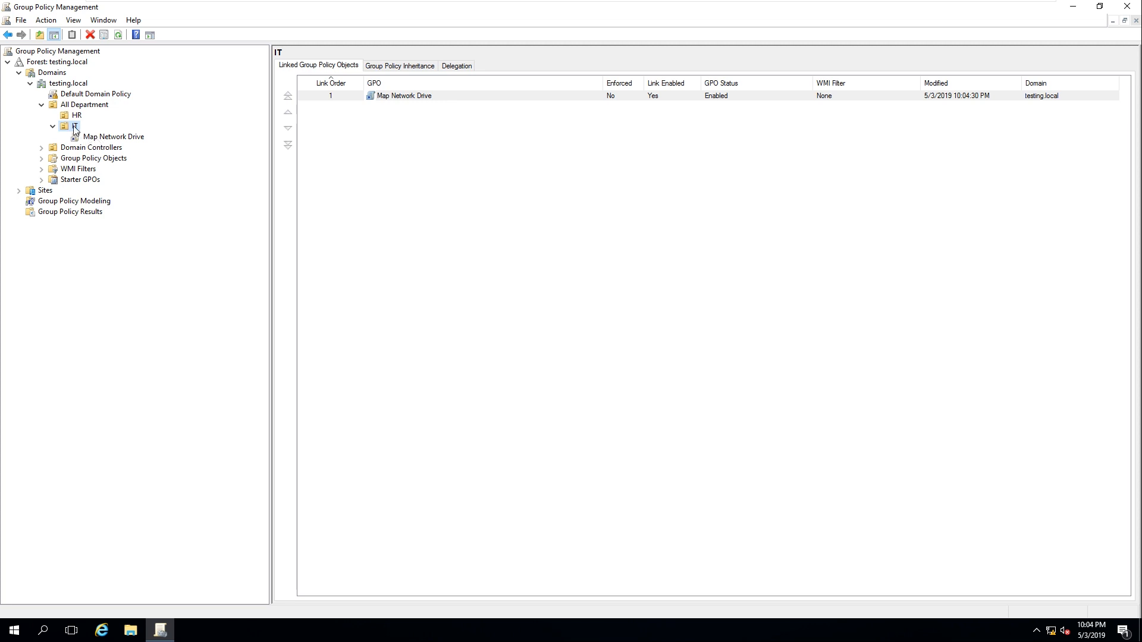
# Step: Open the Map Network Drive GPO for editing in the Group Policy Management Editor
pyautogui.click(100, 140)
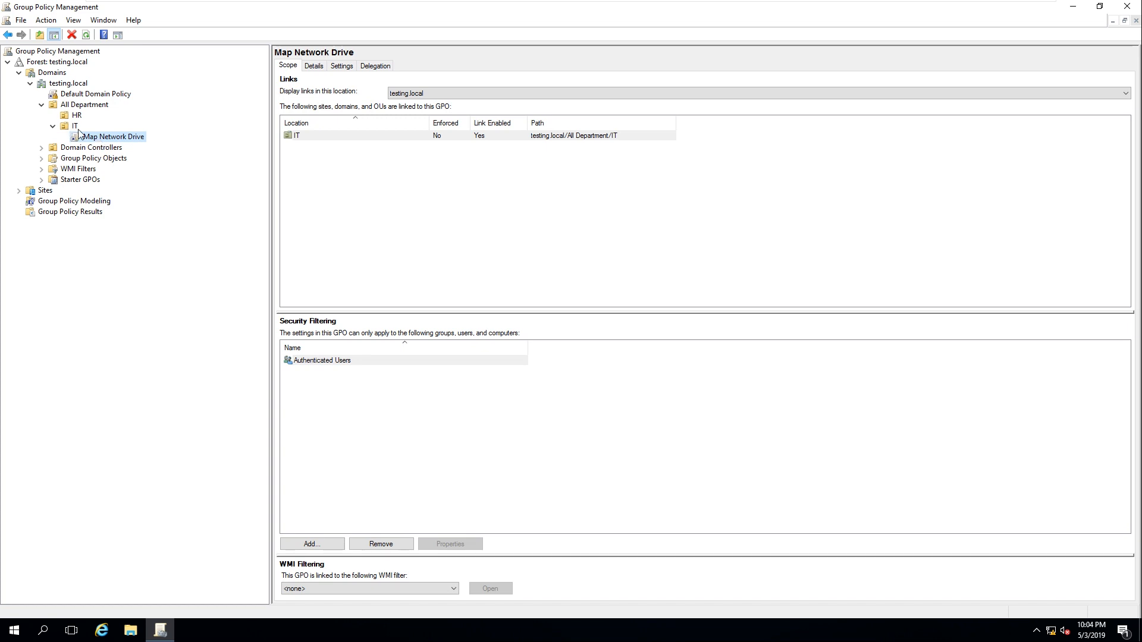
pyautogui.rightClick(117, 140)
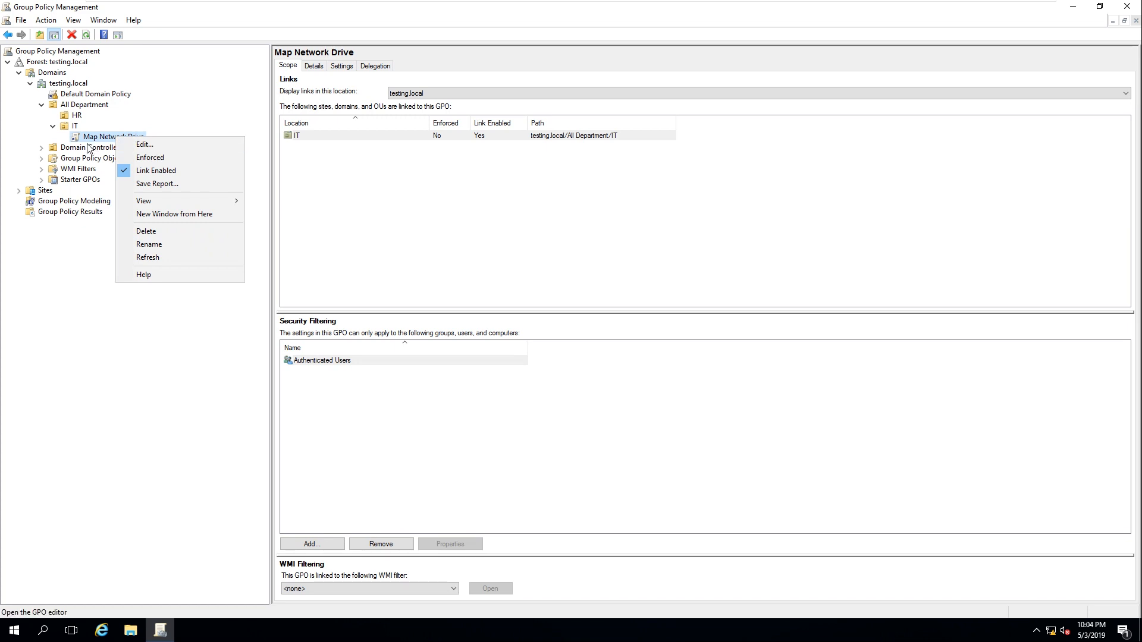
pyautogui.rightClick(92, 136)
pyautogui.click(122, 143)
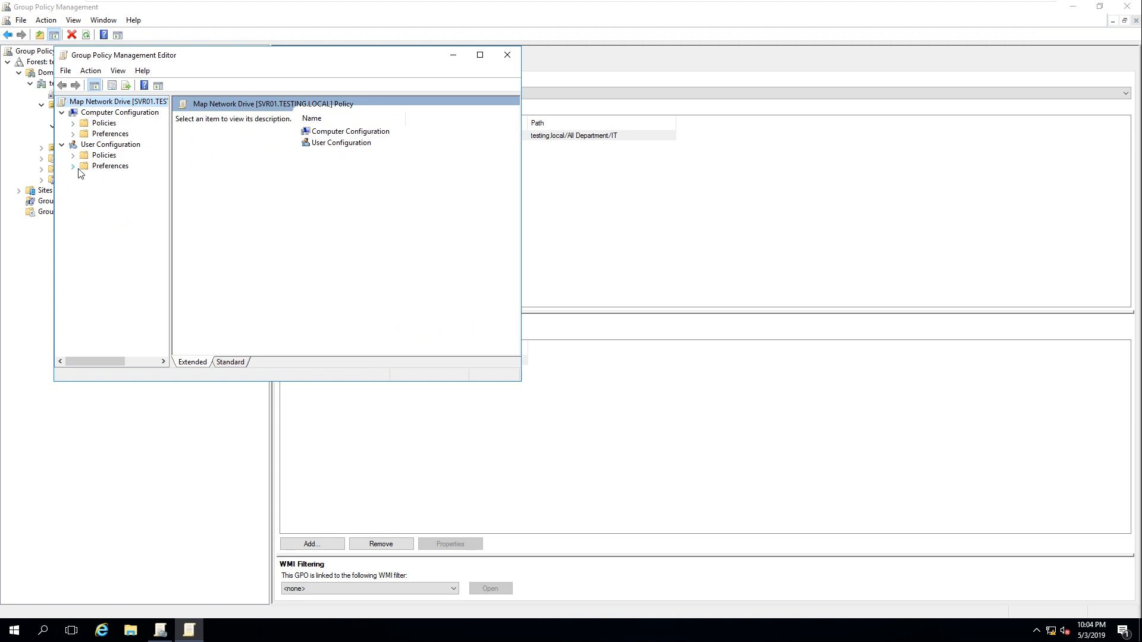
# Step: Show the Drive Maps settings under the User Configuration preferences for Windows Settings
pyautogui.click(72, 167)
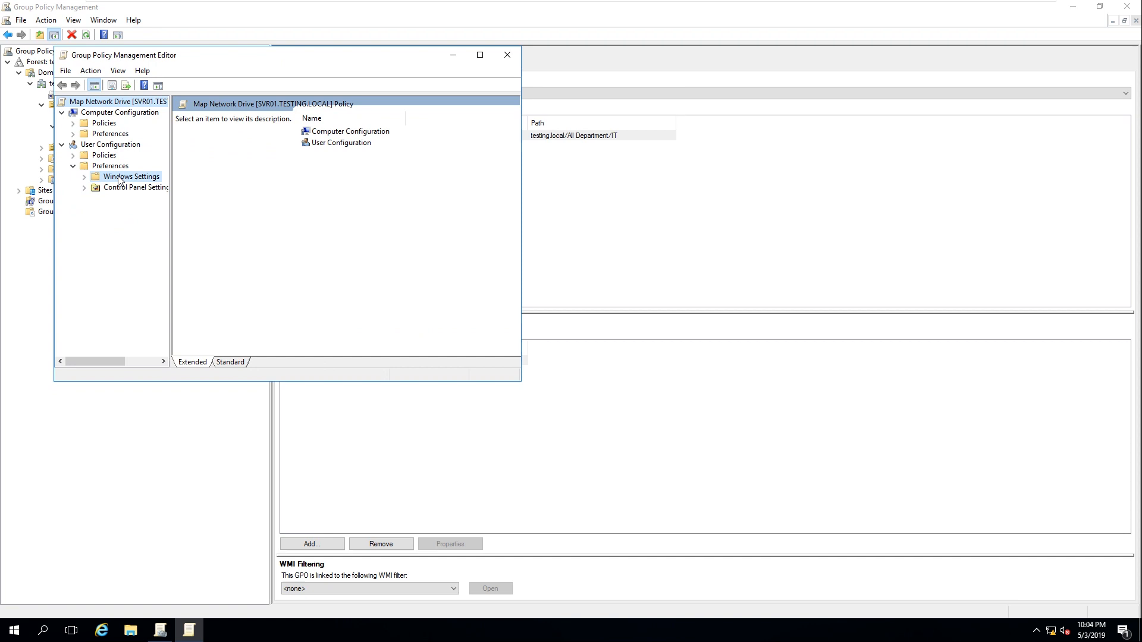
pyautogui.click(118, 178)
pyautogui.click(84, 177)
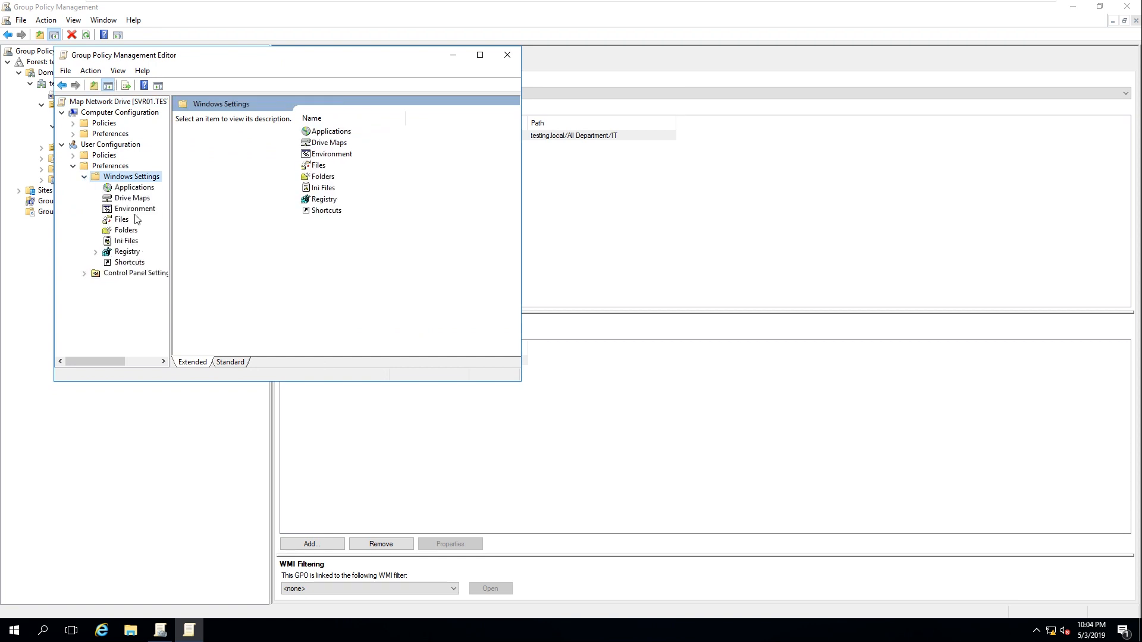
pyautogui.click(133, 199)
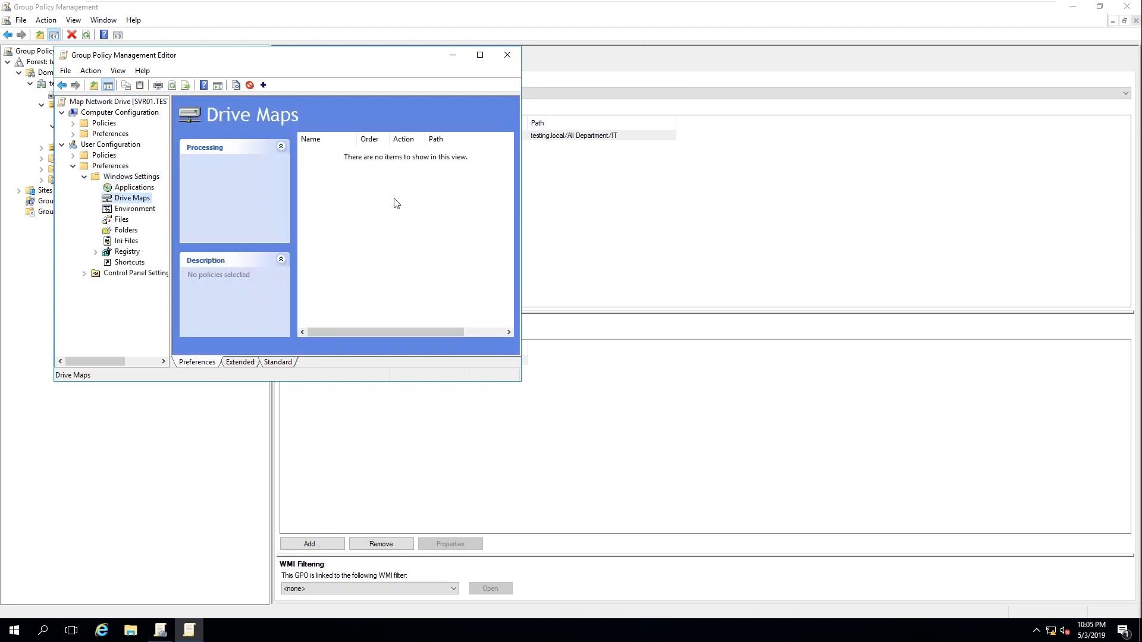
# Step: Disconnect the mapped DataShare (G:) network drive in File Explorer, accepting that its open files are closed
pyautogui.click(130, 631)
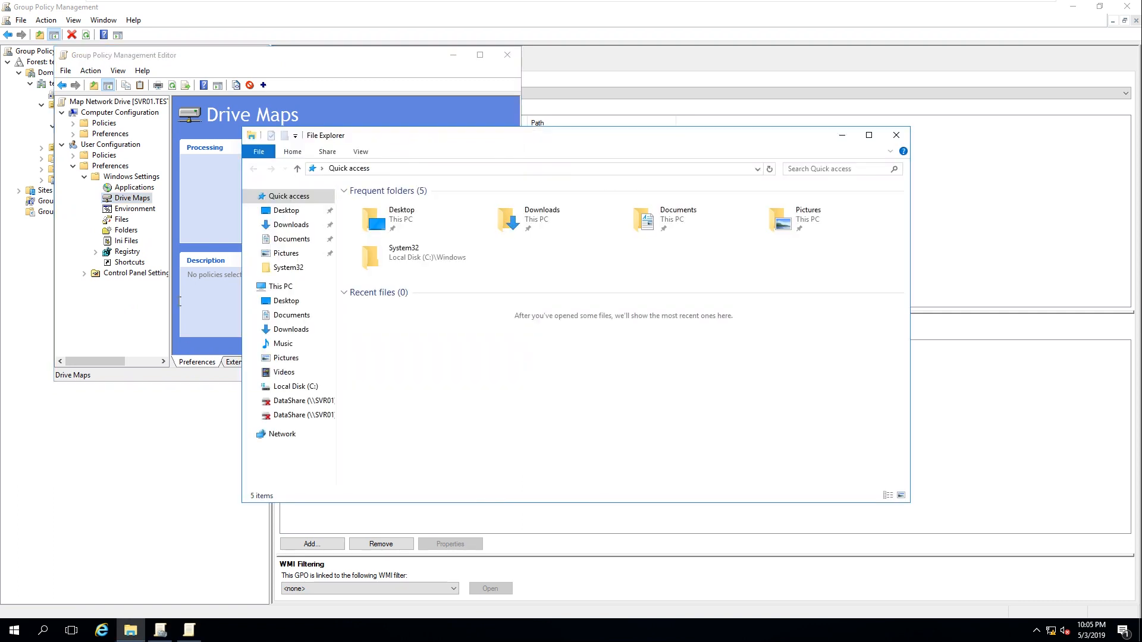
pyautogui.click(308, 407)
pyautogui.rightClick(308, 407)
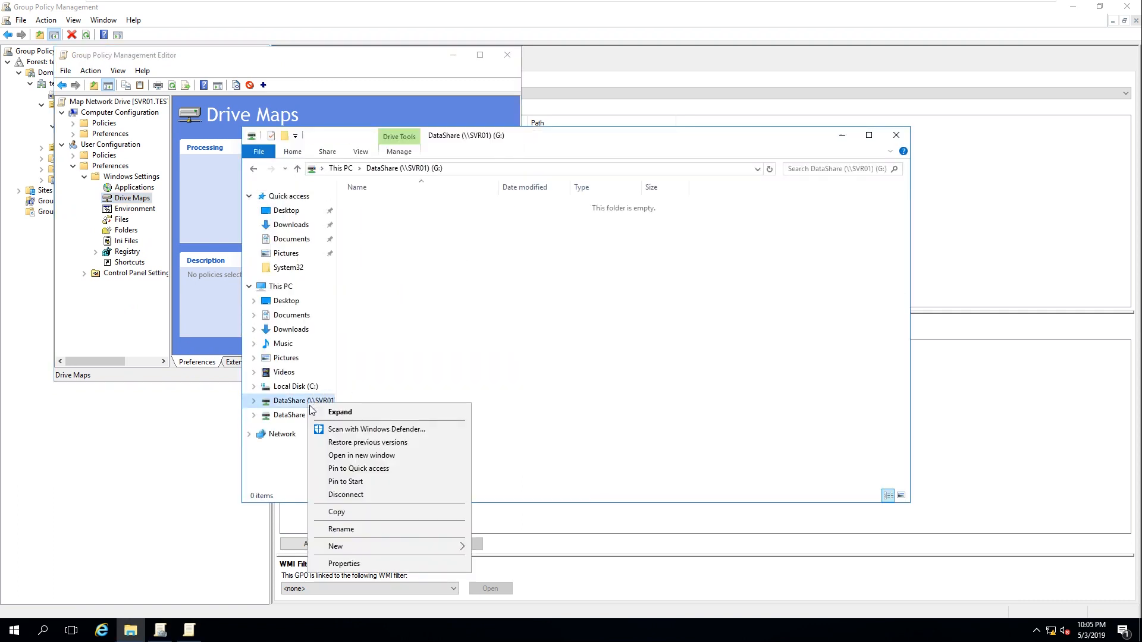
pyautogui.click(359, 497)
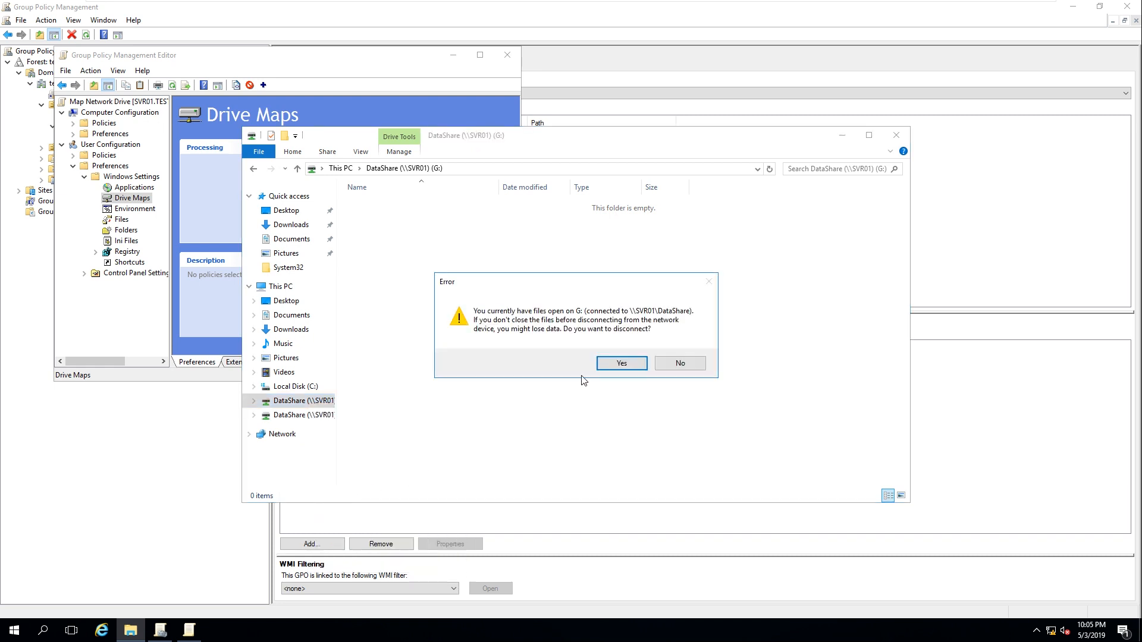
pyautogui.click(620, 367)
# Step: Disconnect the remaining mapped DataShare (I:) network drive in File Explorer, accepting that its open files are closed
pyautogui.click(130, 629)
pyautogui.click(303, 400)
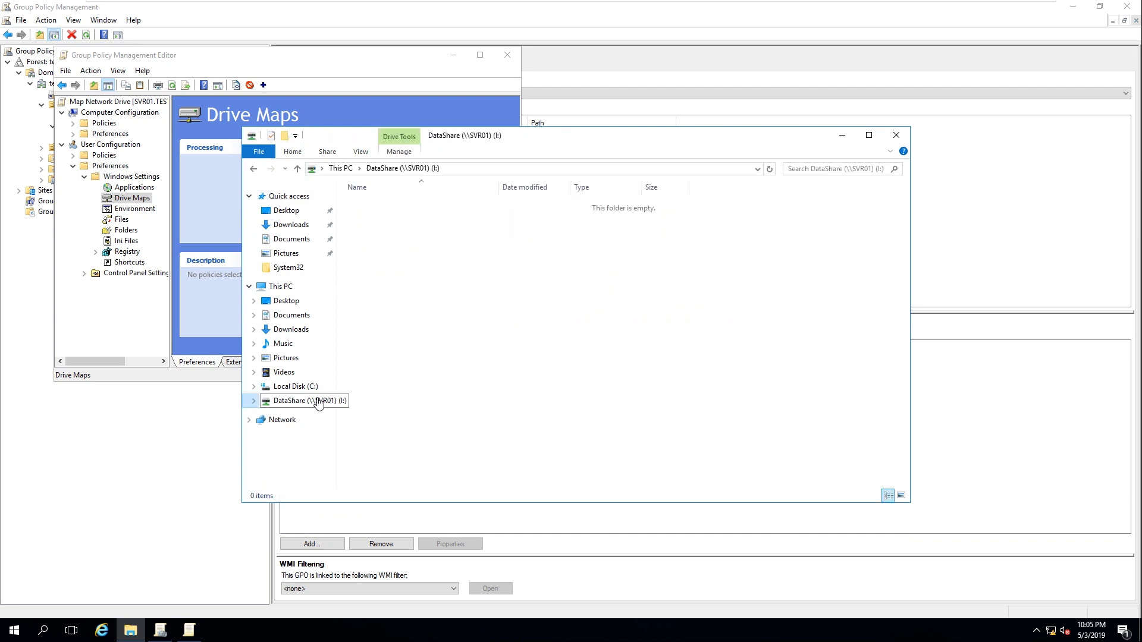
pyautogui.rightClick(316, 401)
pyautogui.click(377, 490)
pyautogui.click(622, 366)
# Step: Open the sharing properties of the DataShare folder on Local Disk (C:)
pyautogui.press('super+e')
pyautogui.click(295, 386)
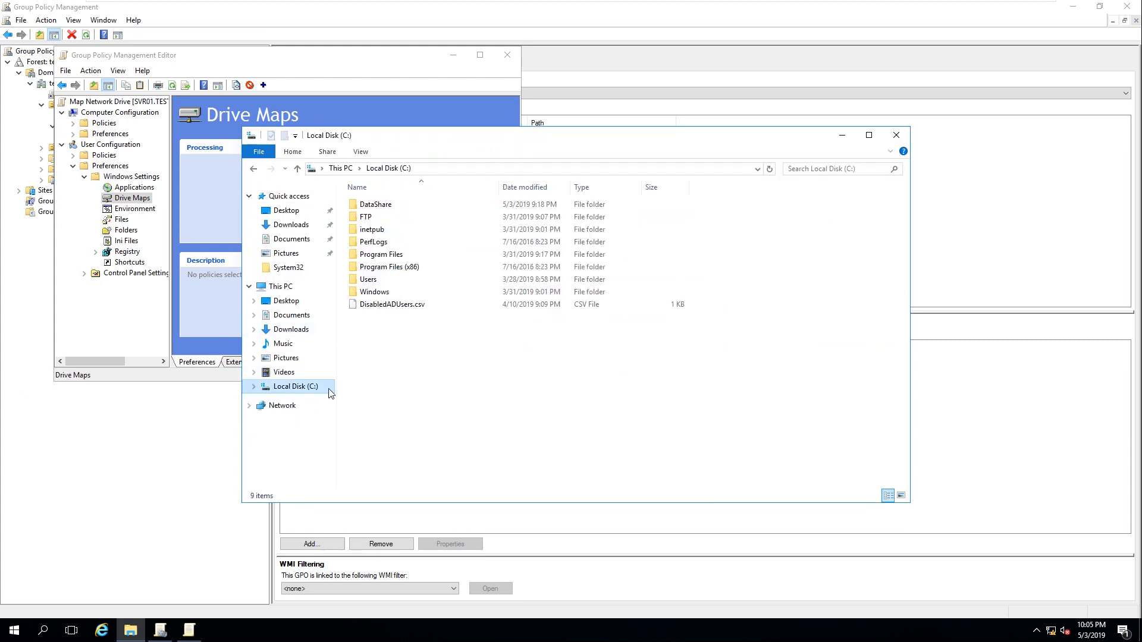
pyautogui.click(389, 204)
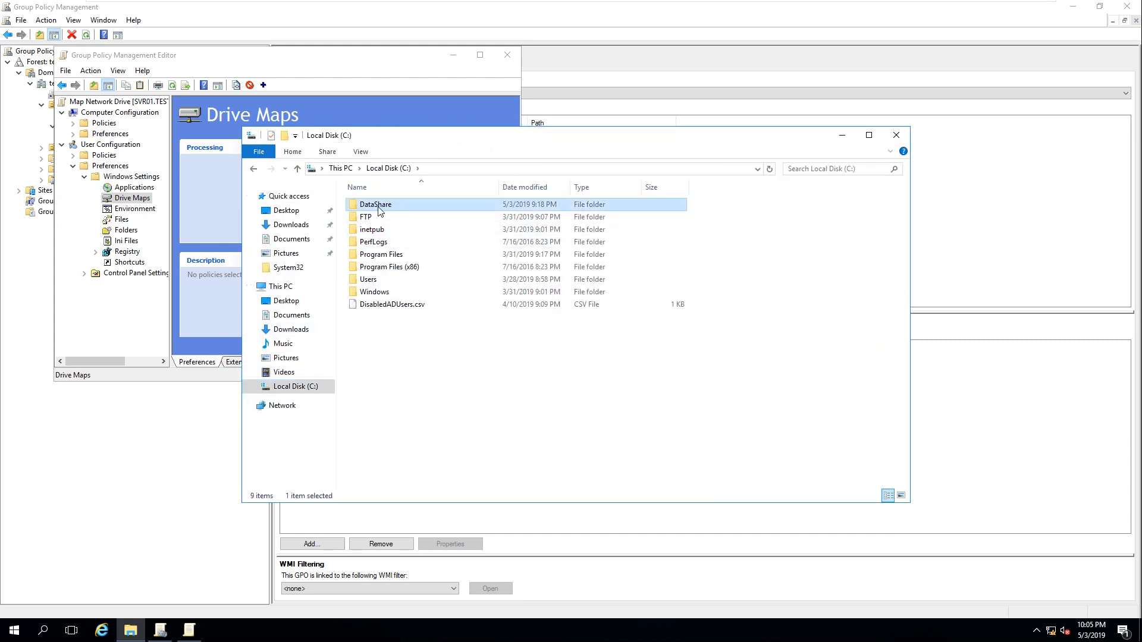
pyautogui.rightClick(378, 208)
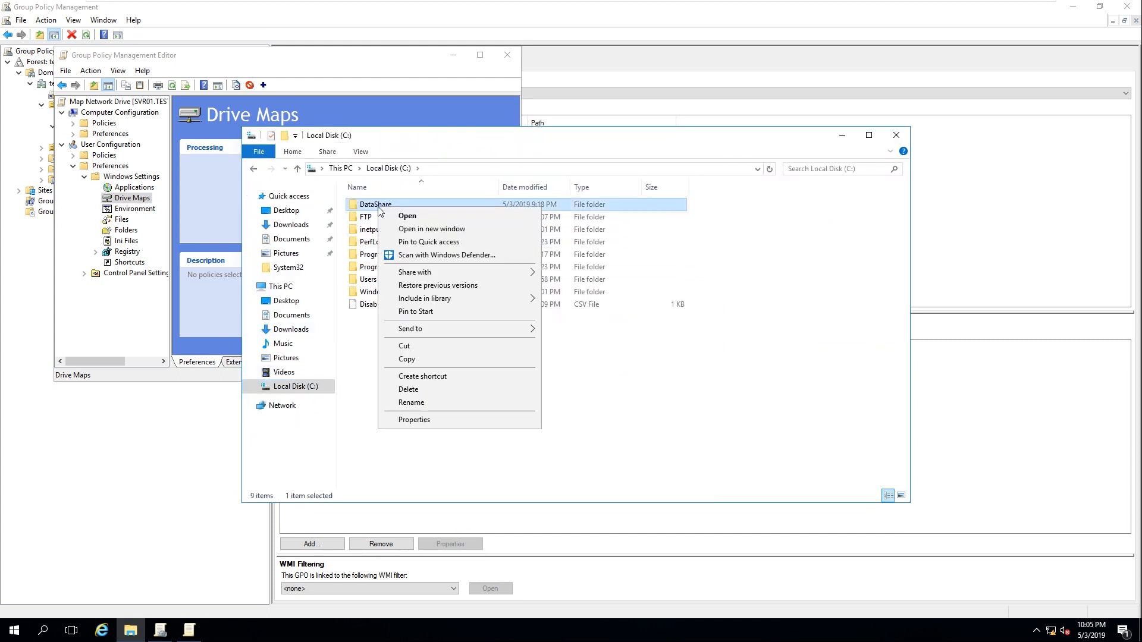
pyautogui.click(436, 419)
pyautogui.click(430, 235)
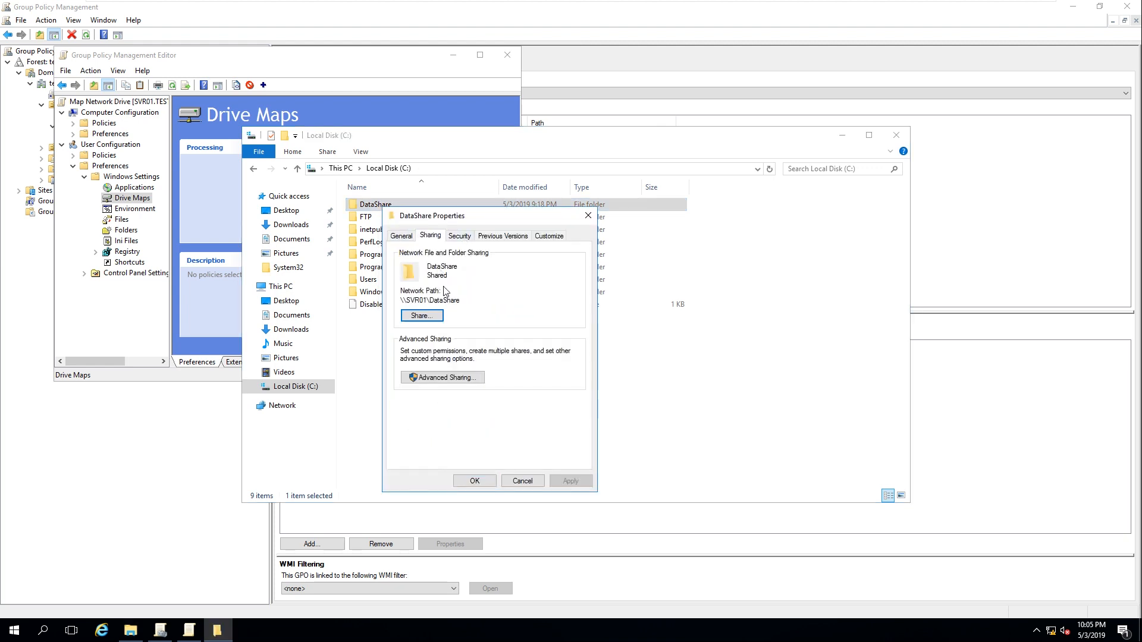
# Step: Copy the DataShare folder's network path \\SVR01\DataShare, and close its properties and File Explorer
pyautogui.moveTo(466, 301); pyautogui.dragTo(399, 302)
pyautogui.rightClick(413, 302)
pyautogui.click(446, 342)
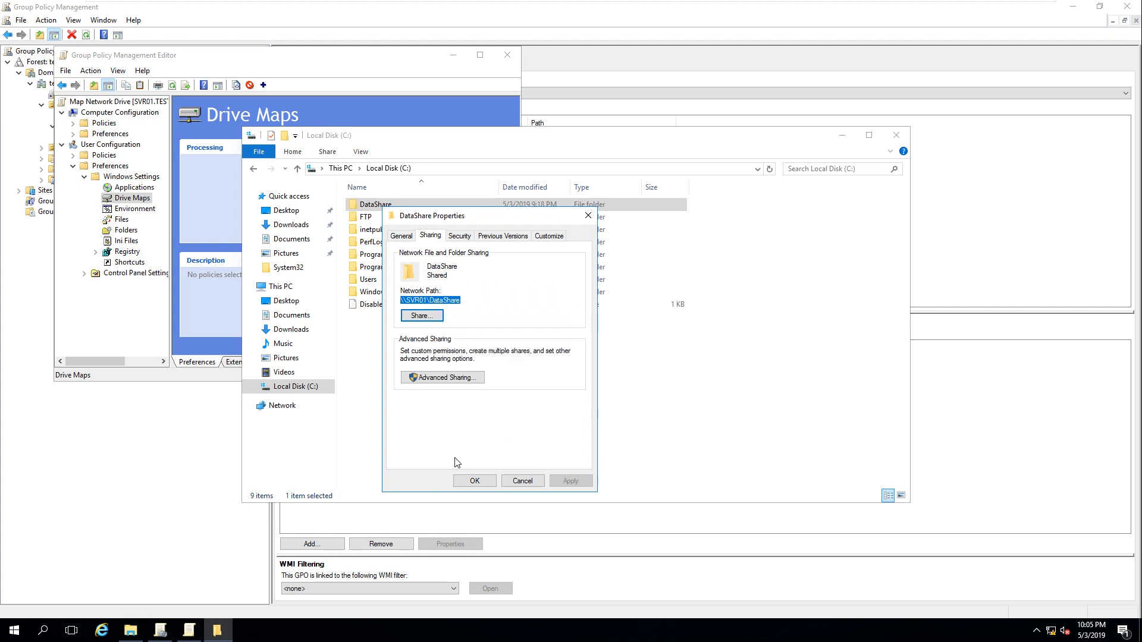
pyautogui.click(475, 481)
pyautogui.click(896, 135)
# Step: Switch to the WIN10-User01 virtual machine and sign in as IT1 with the account password
pyautogui.moveTo(595, 4)
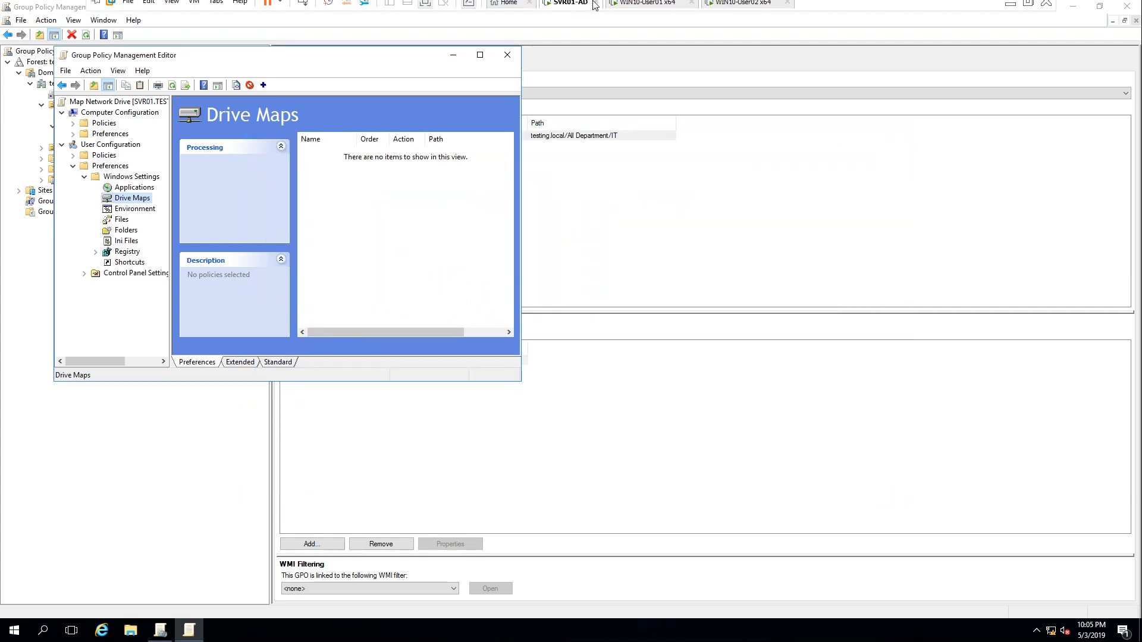
pyautogui.click(630, 5)
pyautogui.click(573, 322)
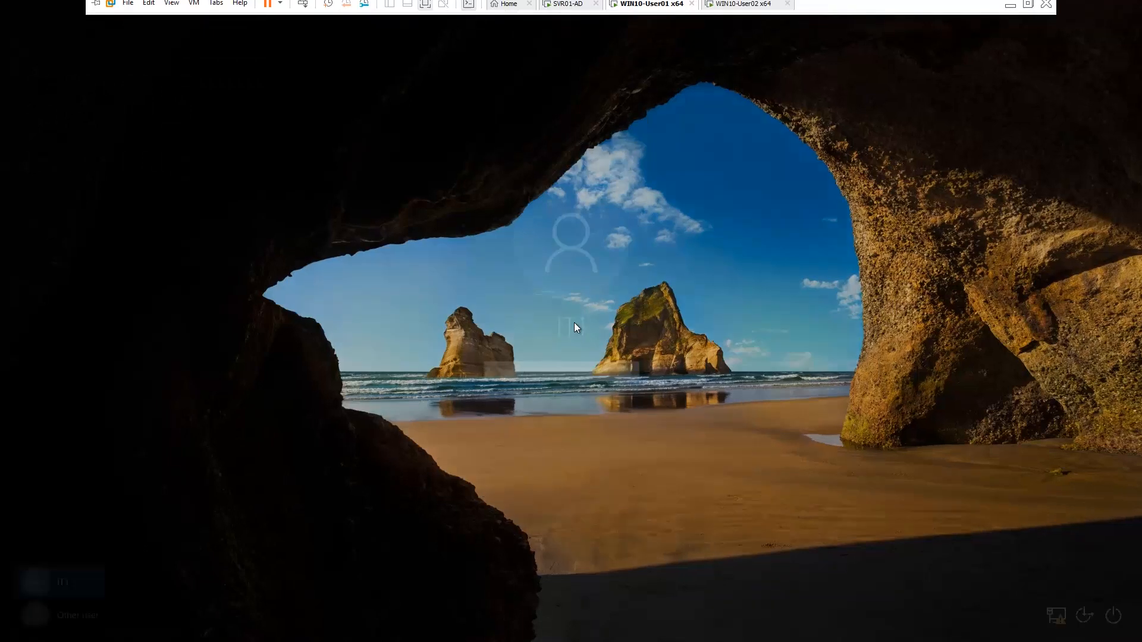
pyautogui.write('••')
pyautogui.press('BackSpace')
pyautogui.press('BackSpace')
pyautogui.write('••••')
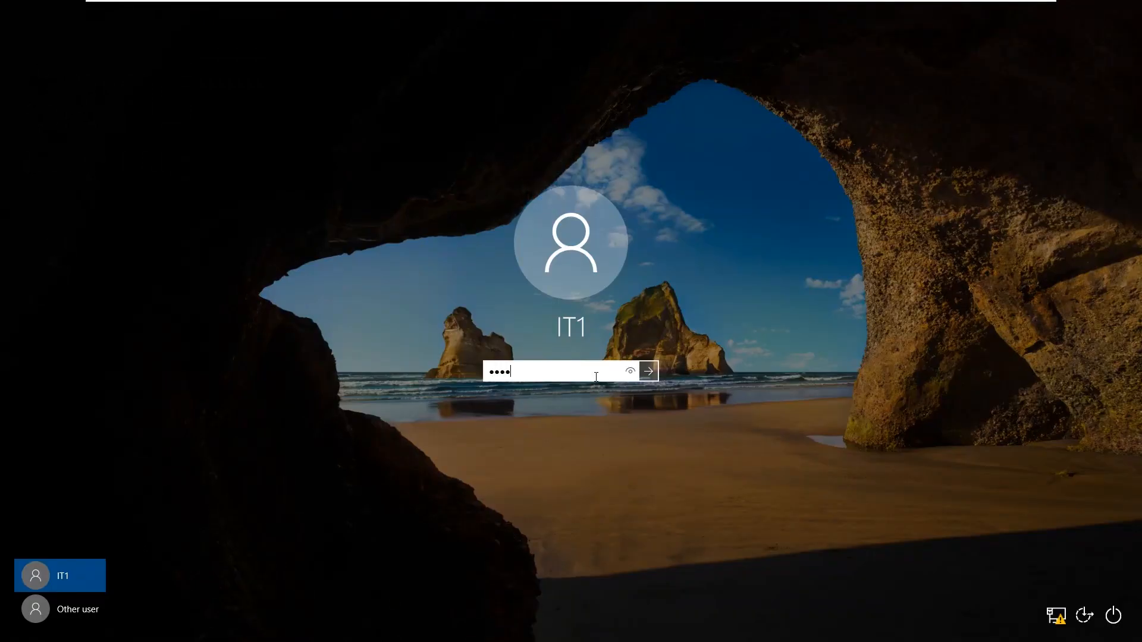
pyautogui.write('•••••••••••')
pyautogui.press('Return')
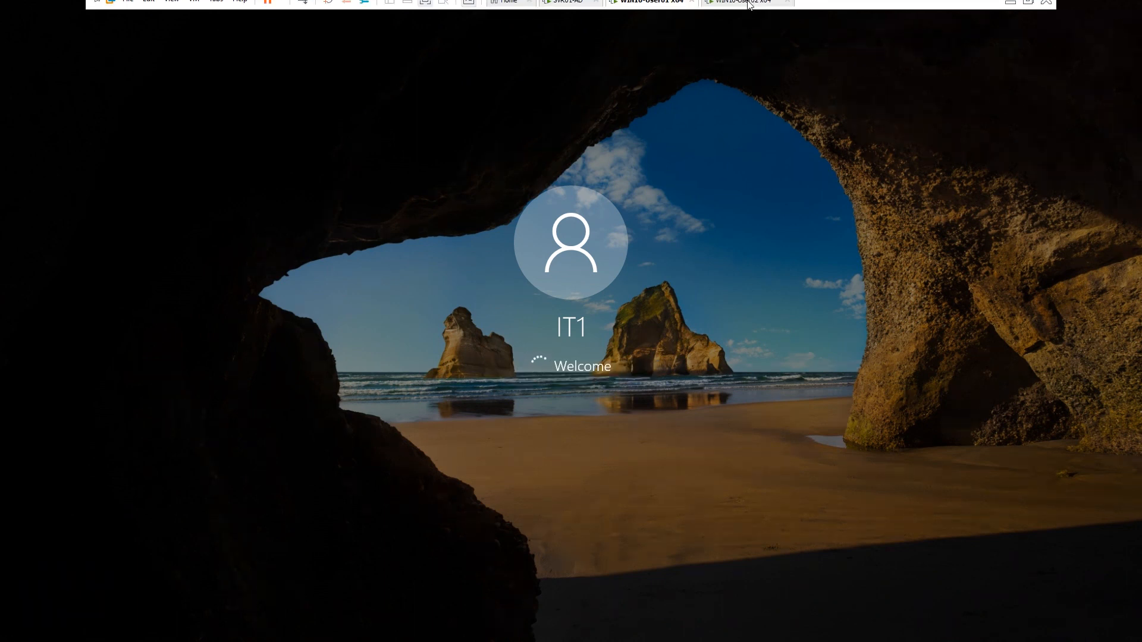
# Step: Switch to the WIN10-User02 virtual machine and sign in as H1 with the account password
pyautogui.click(750, 8)
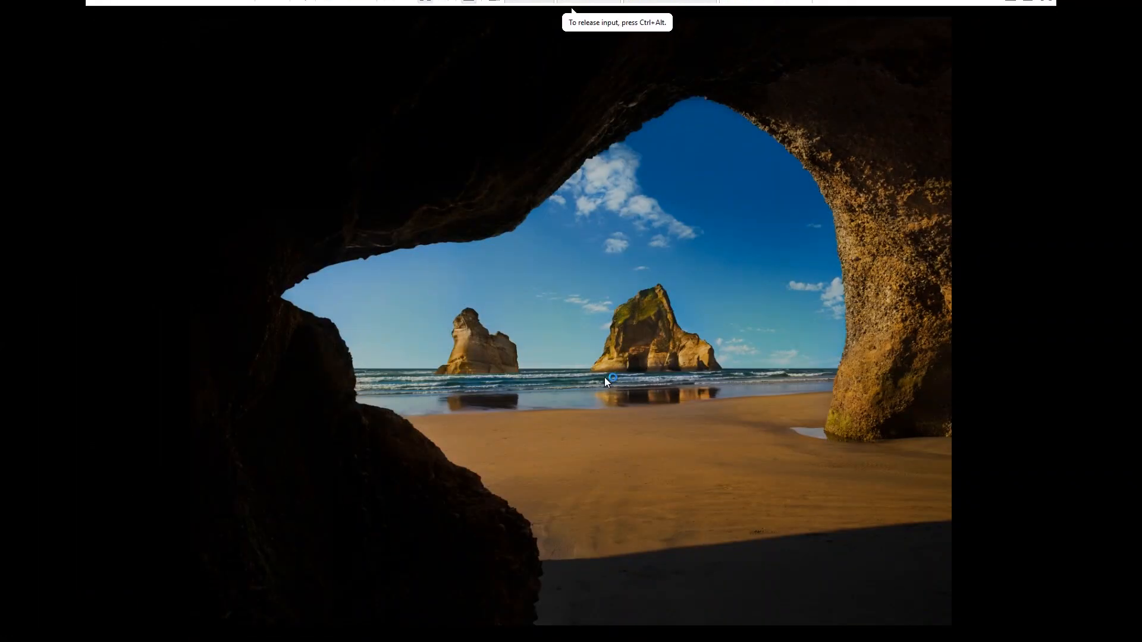
pyautogui.click(605, 377)
pyautogui.write('••••••')
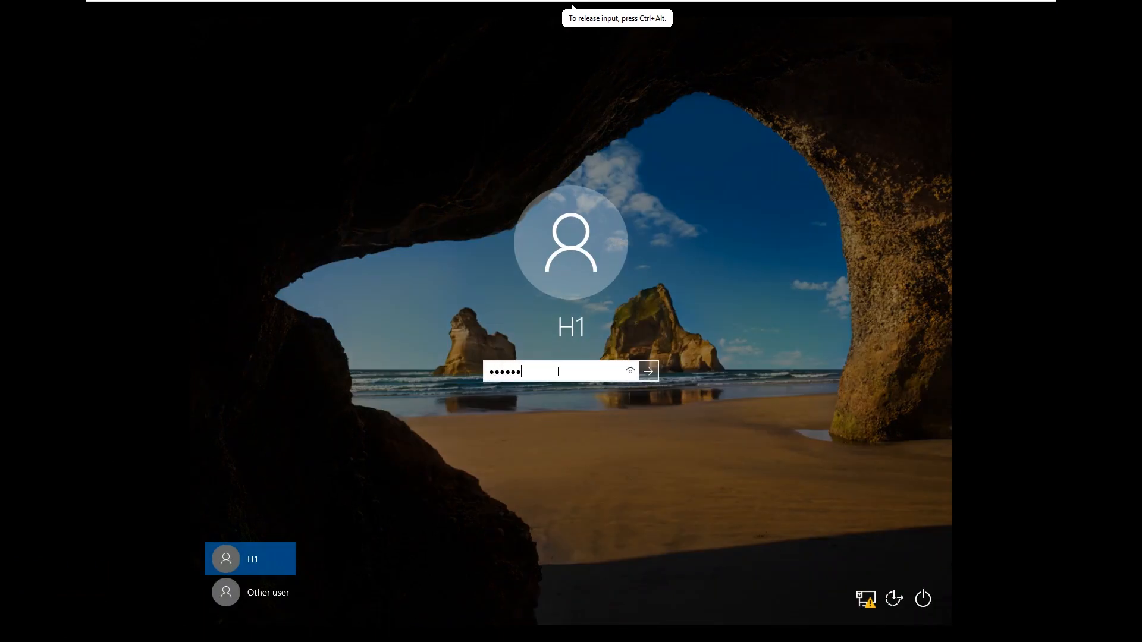
pyautogui.write('••••••')
pyautogui.press('Return')
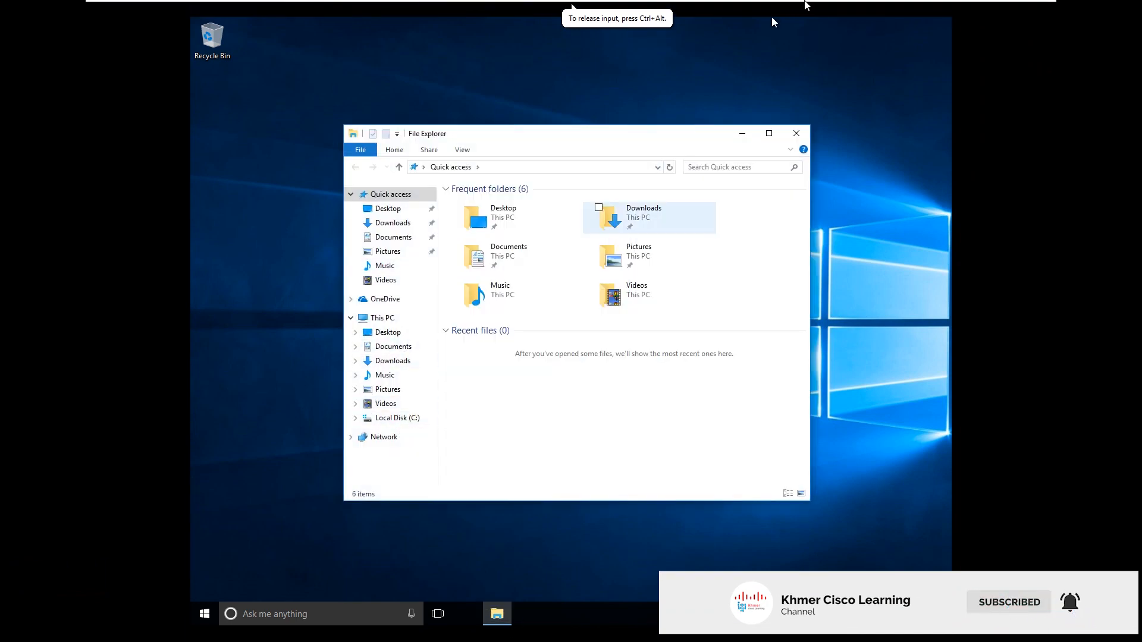
# Step: Check the available drives in File Explorer on the WIN10-User02 and WIN10-User01 machines
pyautogui.click(428, 422)
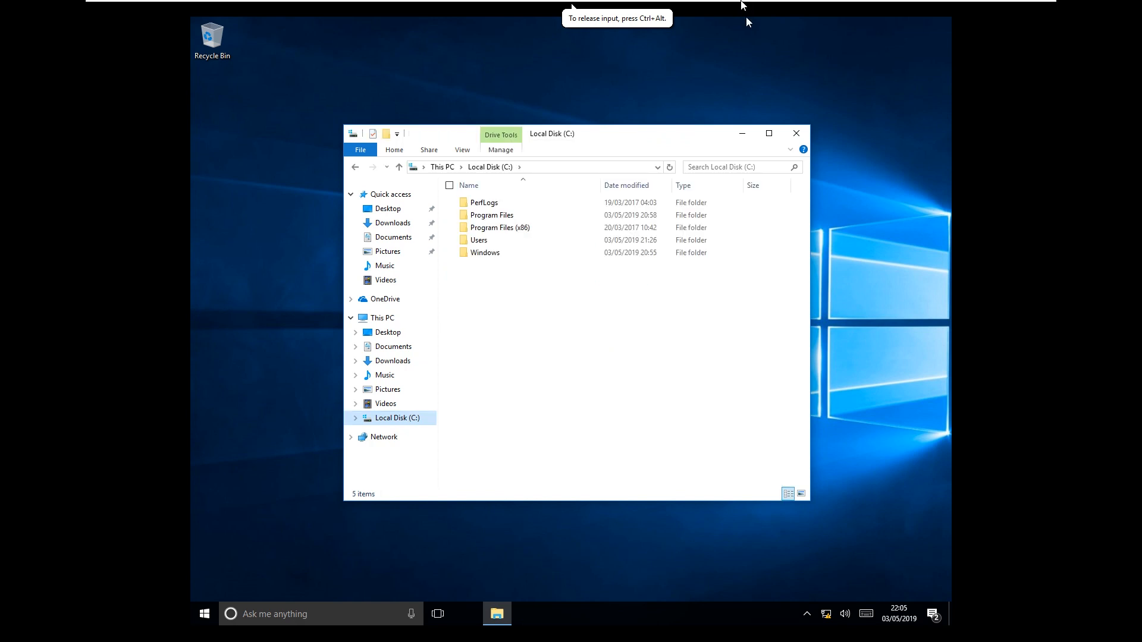
pyautogui.moveTo(746, 6)
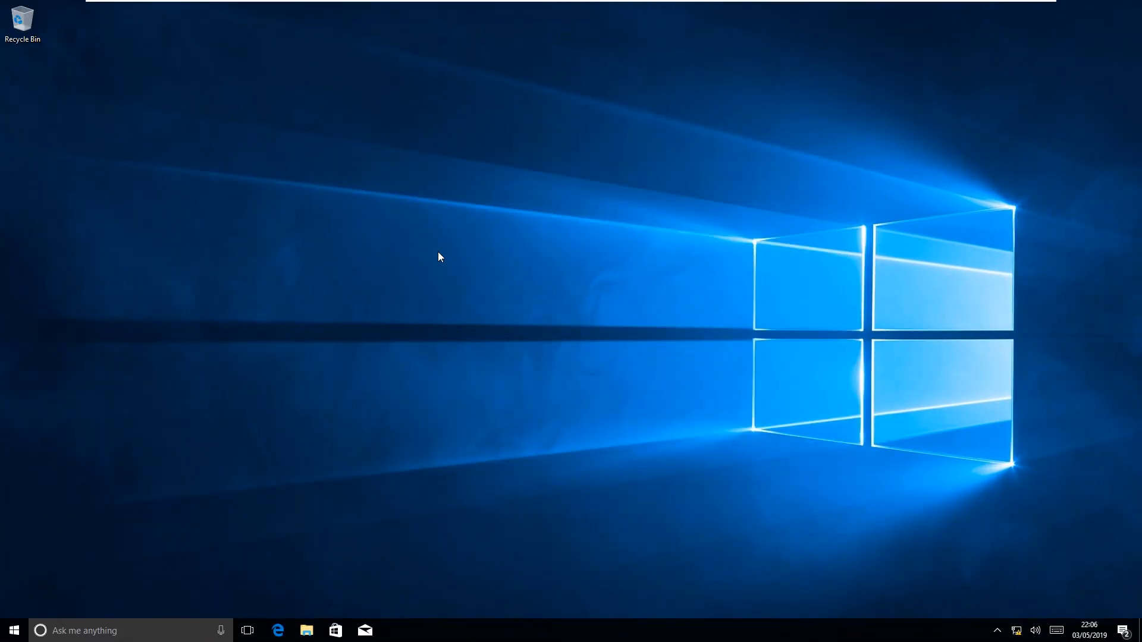
pyautogui.press('super+e')
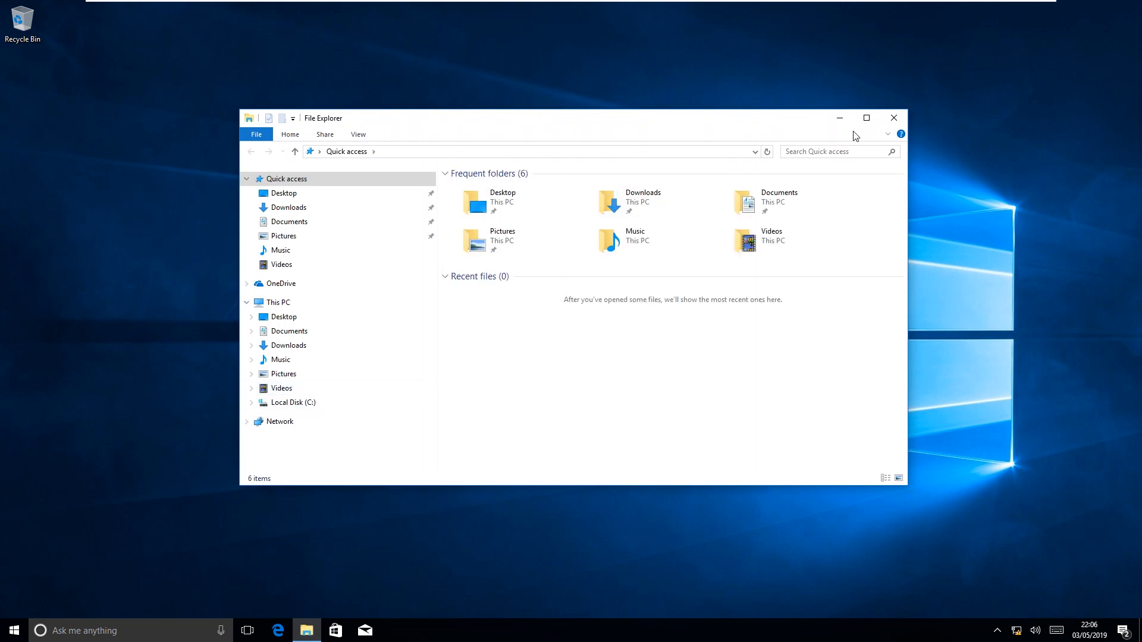
pyautogui.click(893, 117)
# Step: Sign out of Windows on the WIN10-User01 virtual machine
pyautogui.moveTo(684, 5)
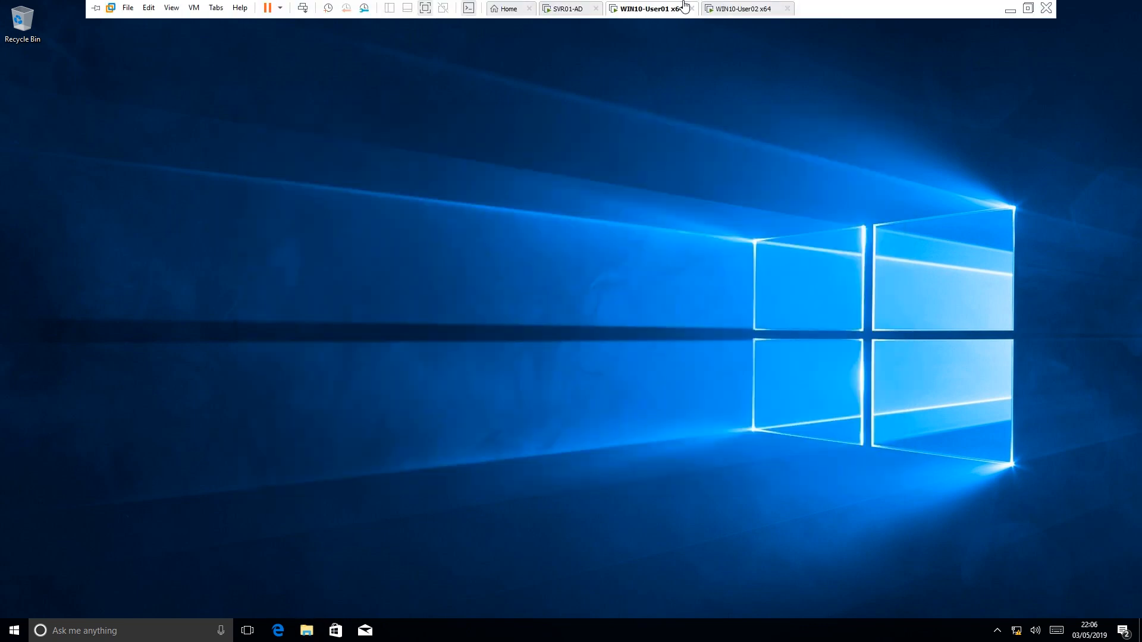
pyautogui.click(575, 9)
pyautogui.click(652, 13)
pyautogui.rightClick(13, 629)
pyautogui.moveTo(123, 601)
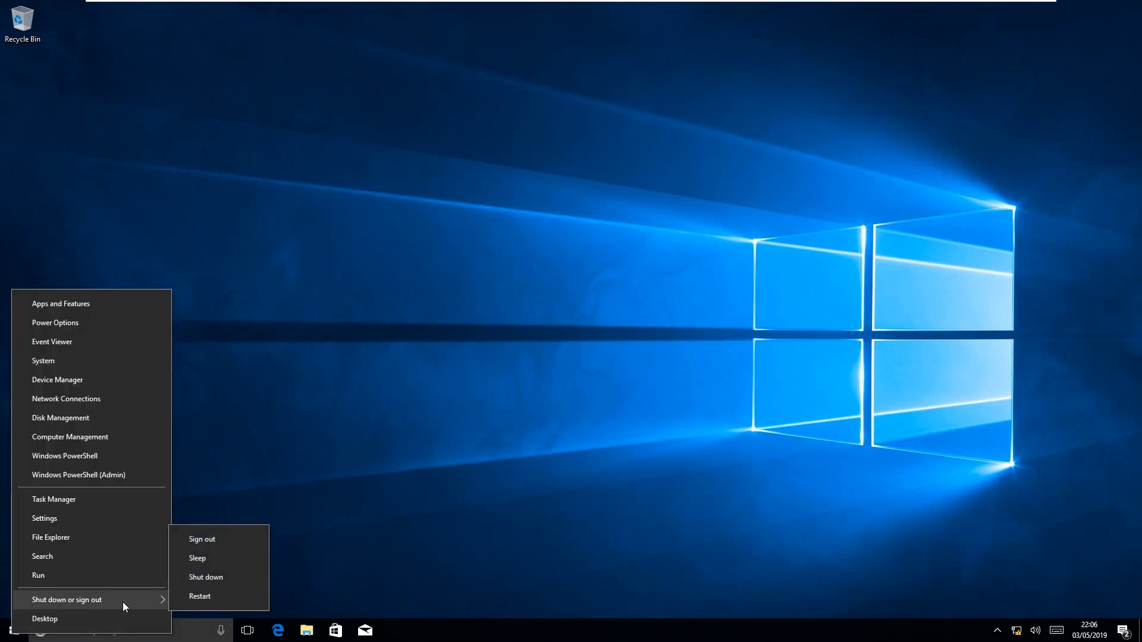
pyautogui.click(245, 541)
# Step: Close File Explorer and sign out on the WIN10-User02 virtual machine, and check the sign-in screen of WIN10-User01
pyautogui.click(747, 13)
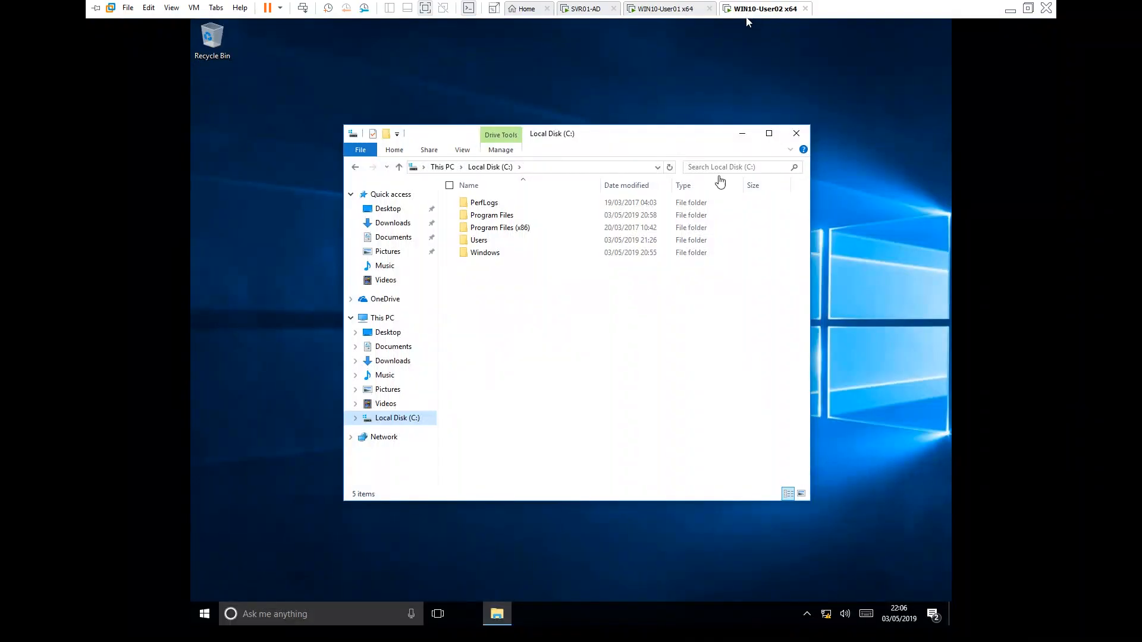
pyautogui.click(796, 134)
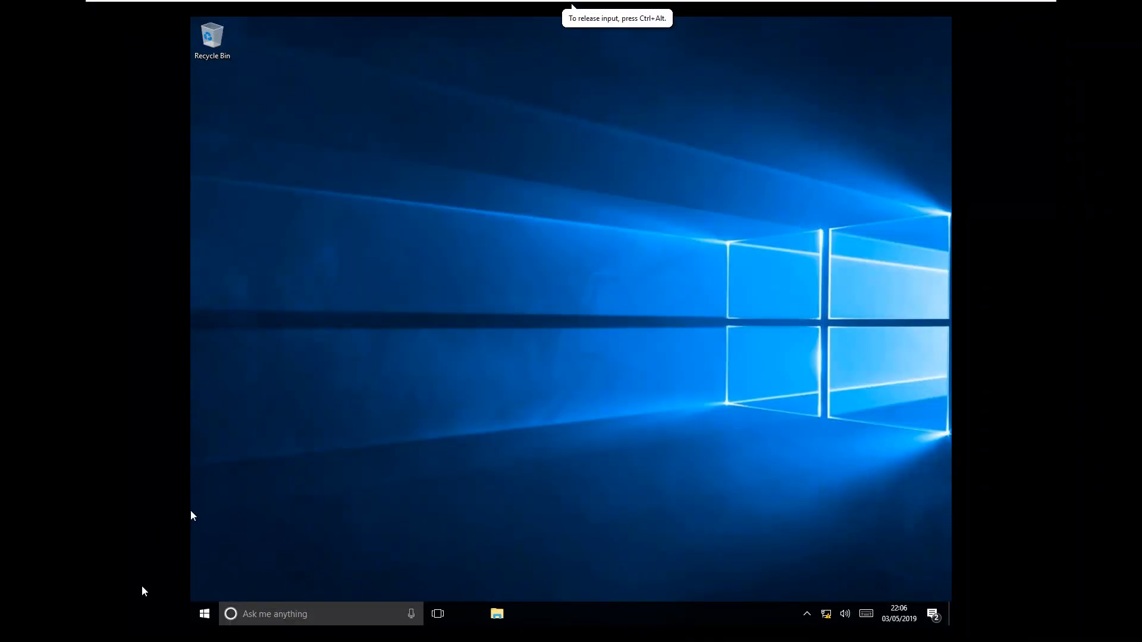
pyautogui.rightClick(205, 614)
pyautogui.moveTo(368, 580)
pyautogui.click(442, 538)
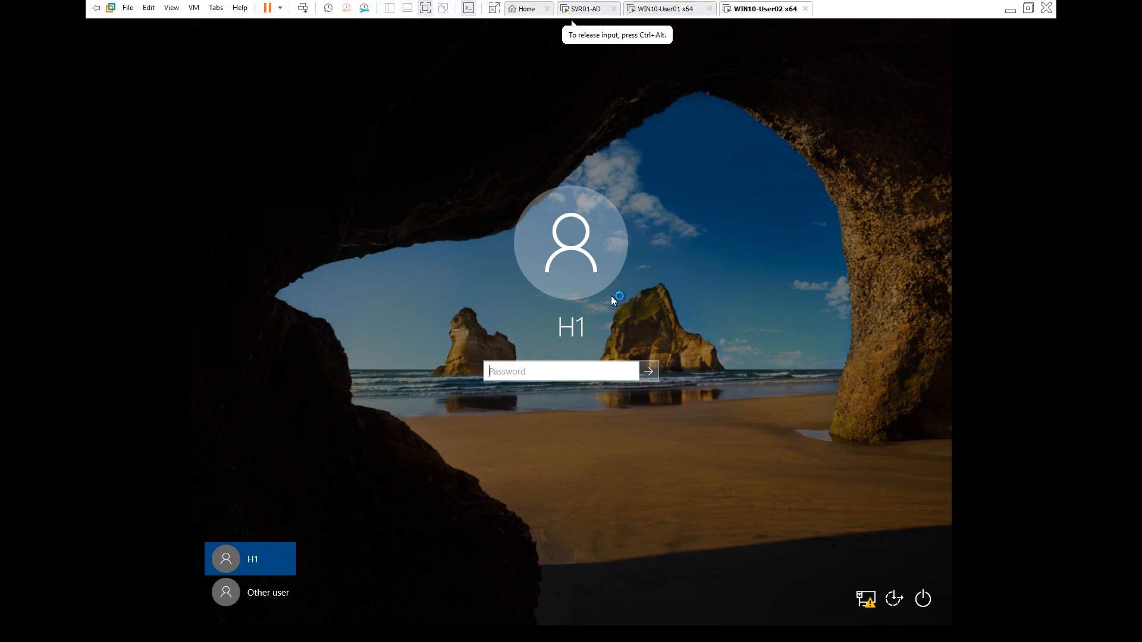
pyautogui.click(693, 9)
pyautogui.click(624, 294)
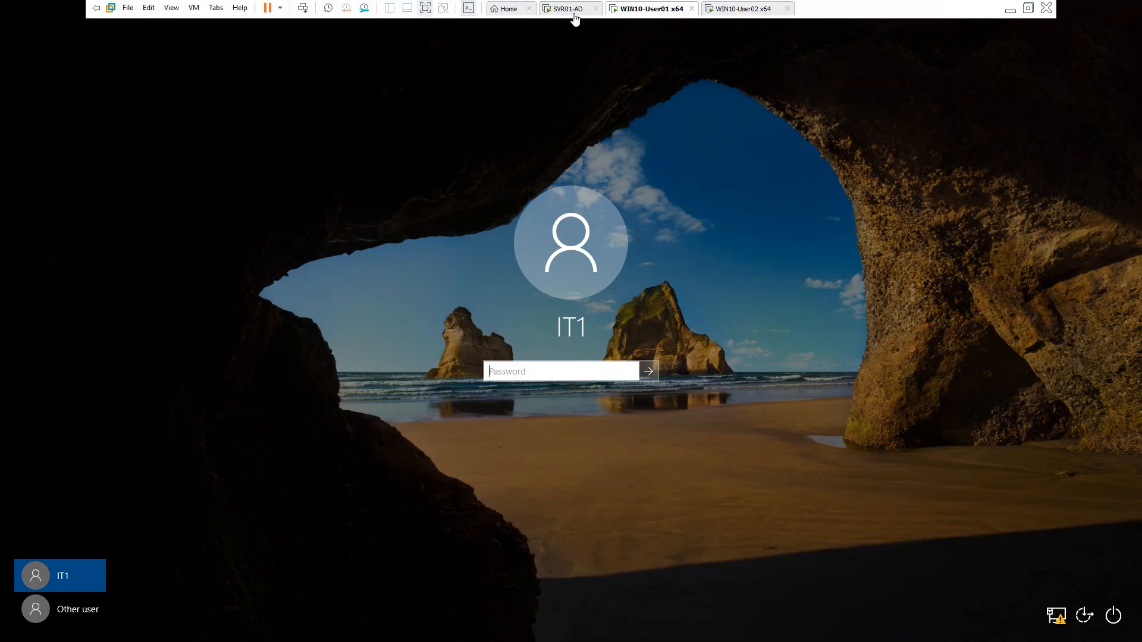
# Step: Return to the SVR01-AD server and start a new mapped drive under Drive Maps in the Group Policy Management Editor
pyautogui.click(567, 8)
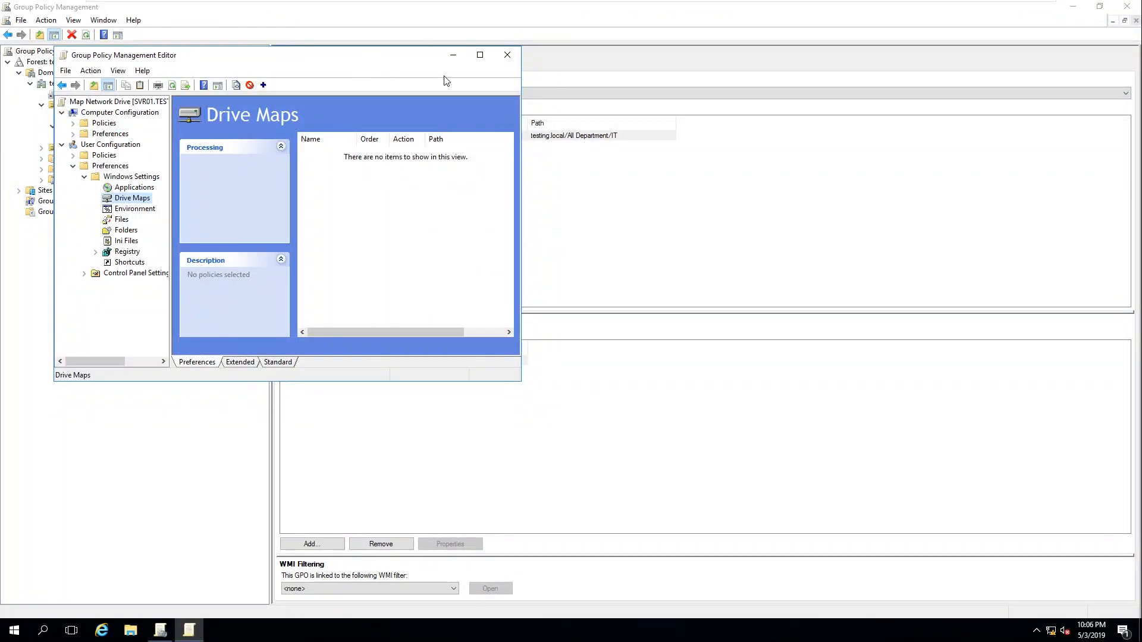
pyautogui.moveTo(361, 57); pyautogui.dragTo(664, 96)
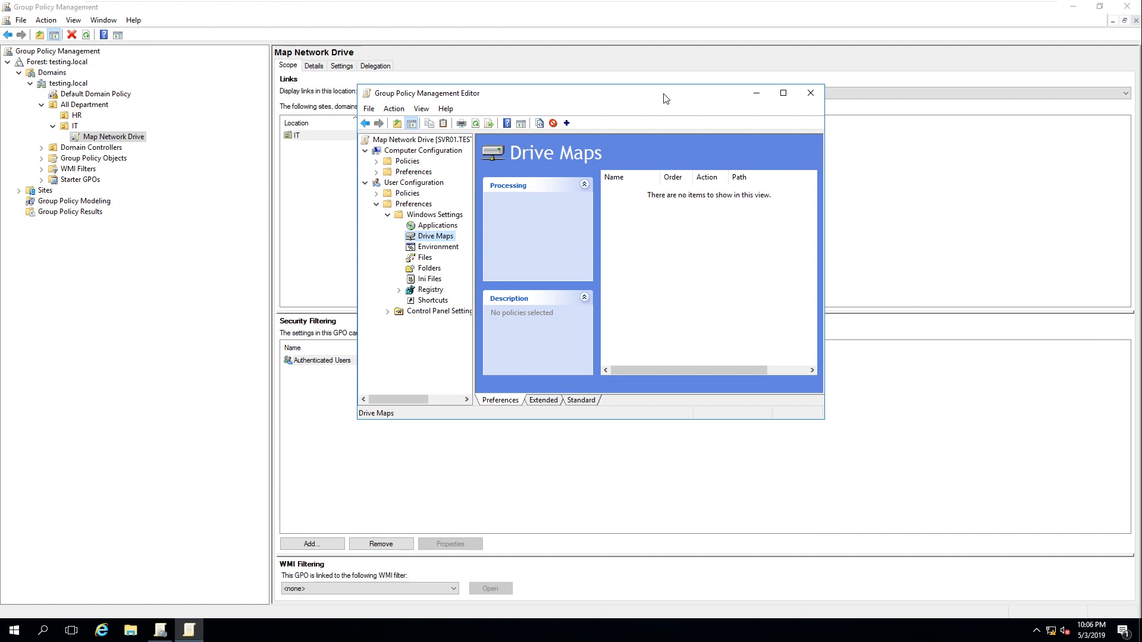
pyautogui.rightClick(682, 223)
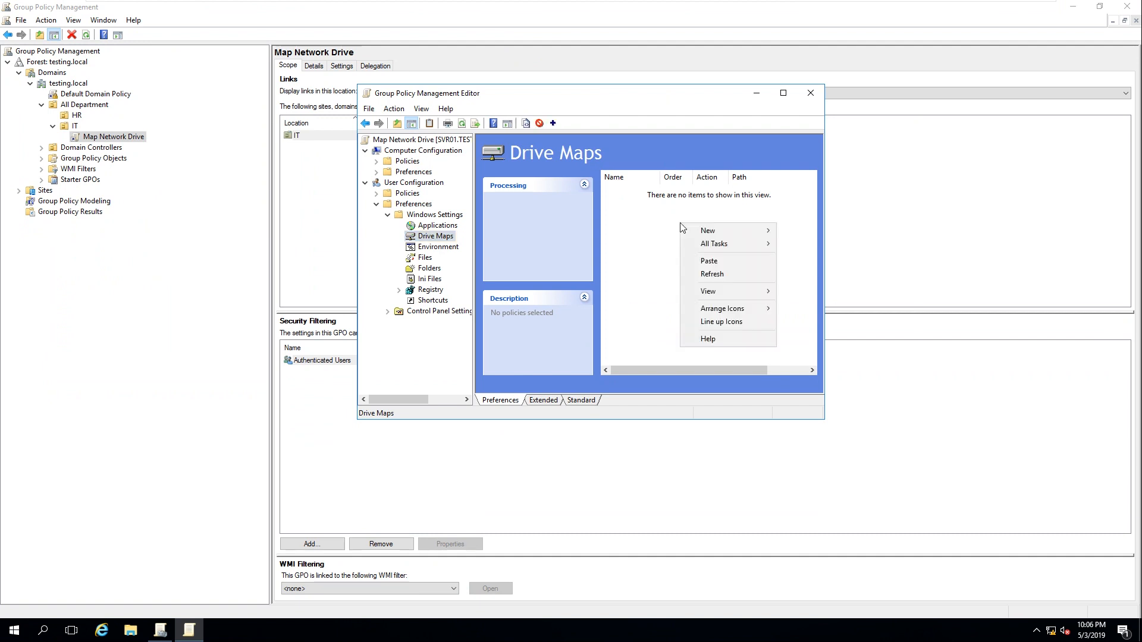
pyautogui.moveTo(711, 235)
pyautogui.click(816, 231)
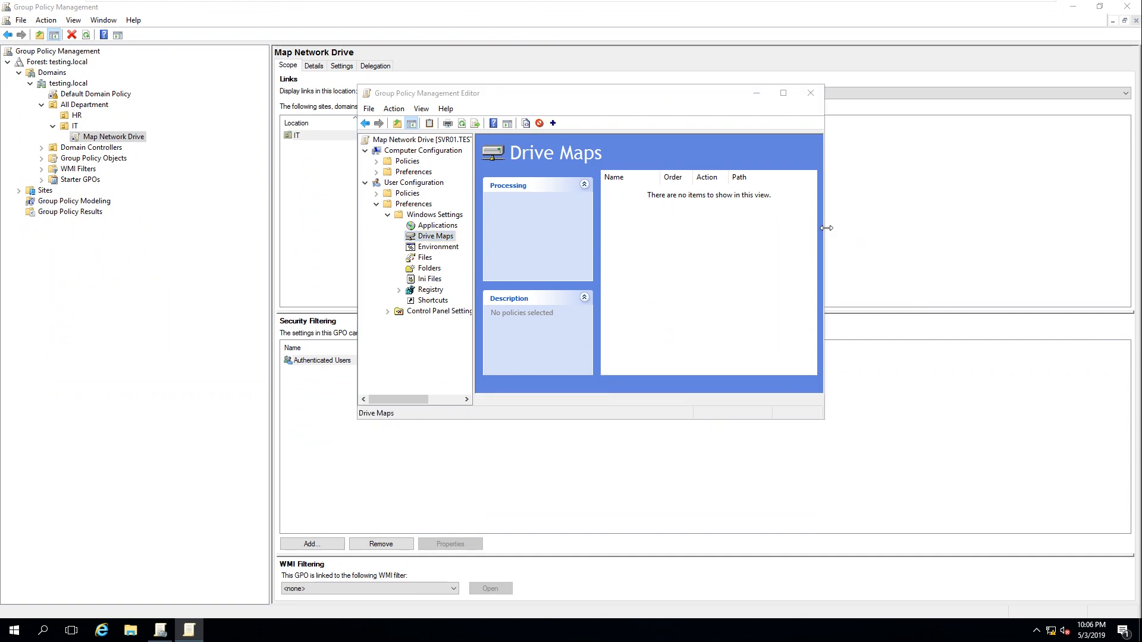
# Step: Set the new drive's action to Create and its location to \\SVR01\DataShare
pyautogui.click(629, 169)
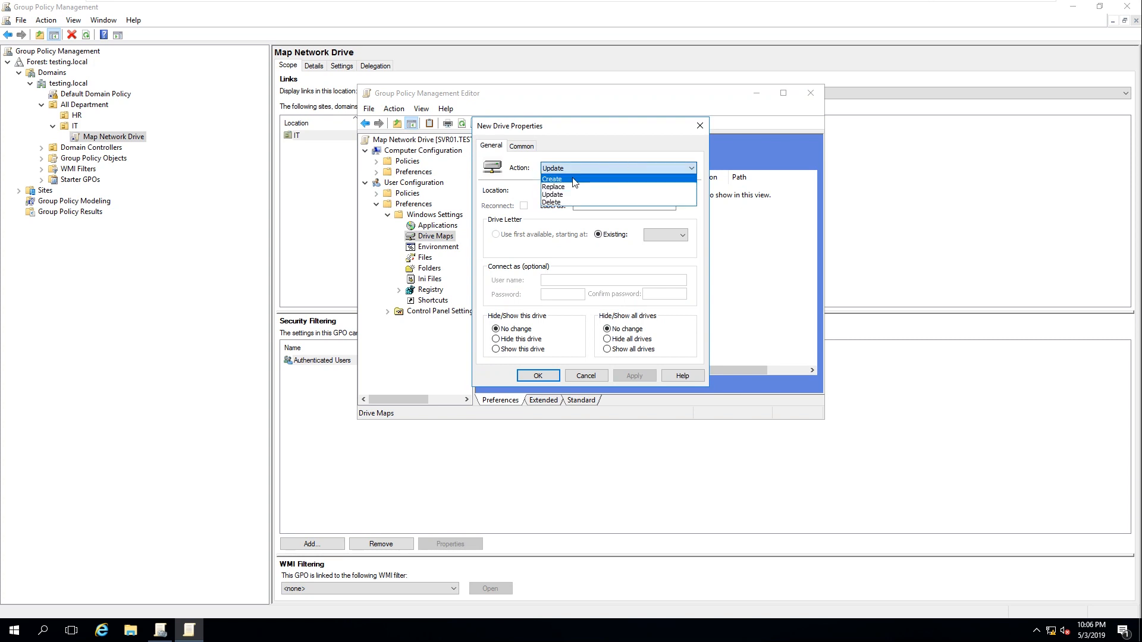
pyautogui.click(602, 176)
pyautogui.click(601, 191)
pyautogui.write('\\\\SVR01\\DataShare')
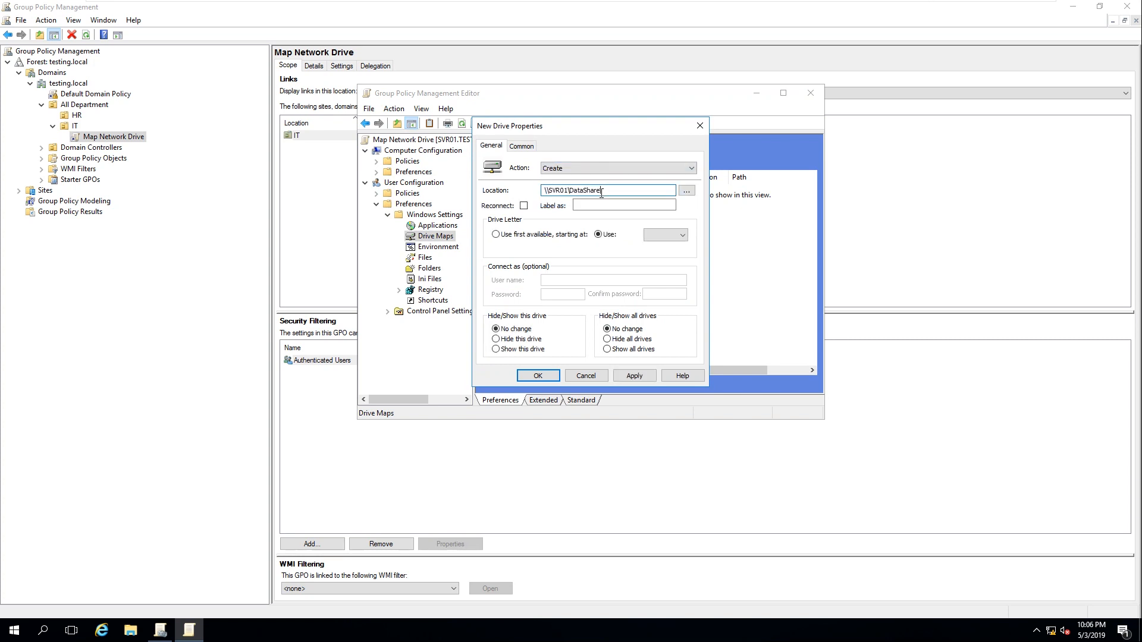
pyautogui.doubleClick(615, 190)
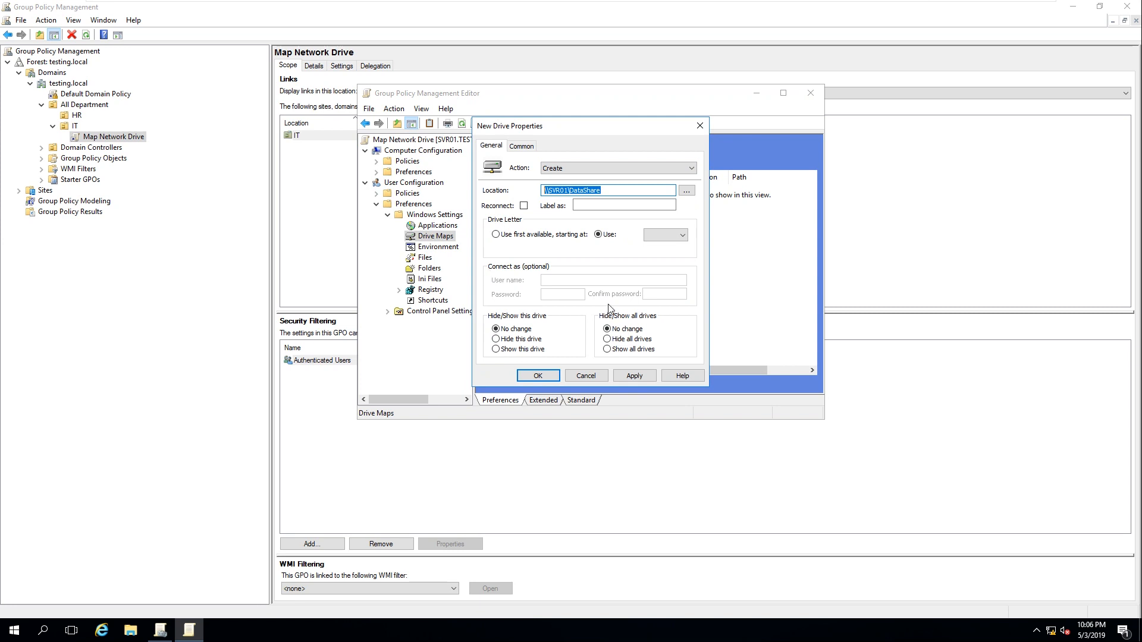
# Step: Assign drive letter H, choose to show this drive and show all drives, and save the mapped drive
pyautogui.click(681, 235)
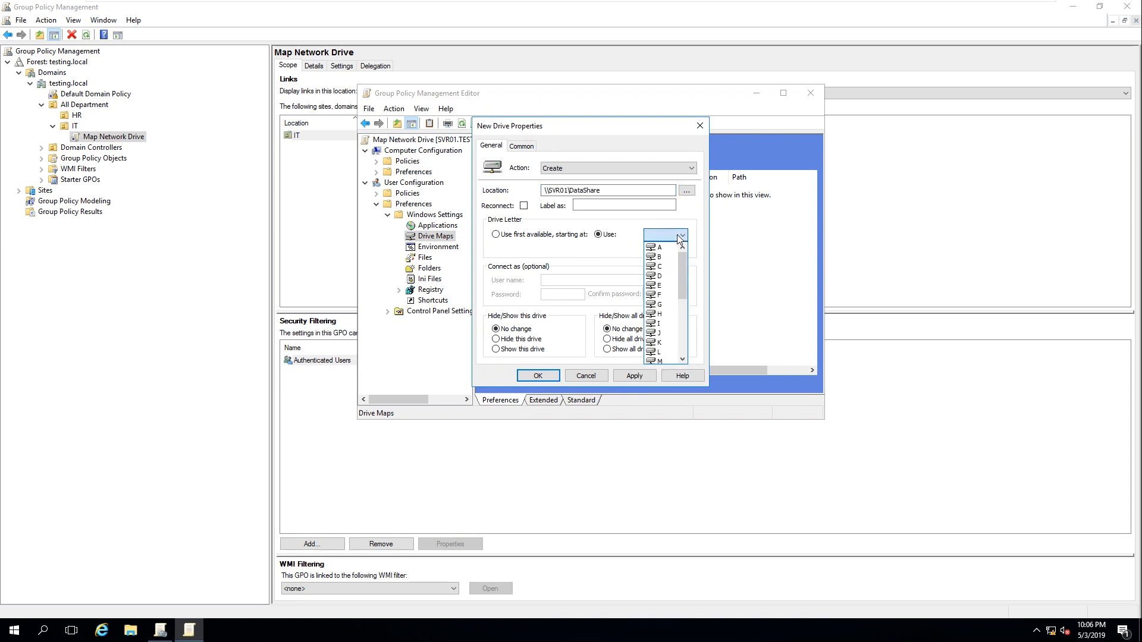
pyautogui.click(659, 314)
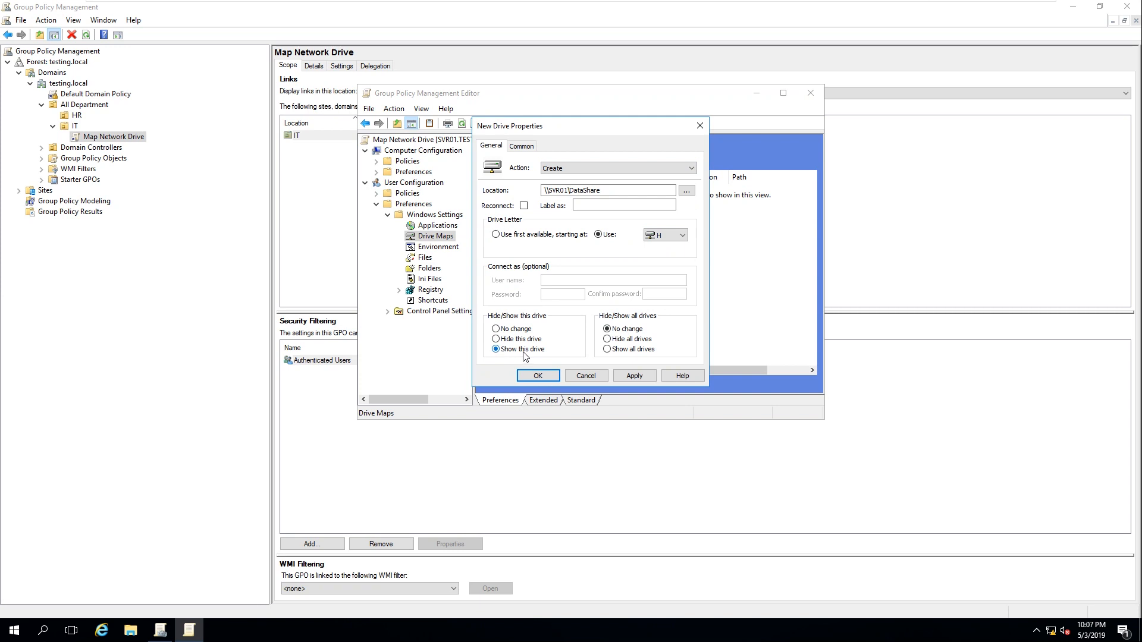
pyautogui.click(607, 349)
pyautogui.click(633, 376)
pyautogui.click(538, 376)
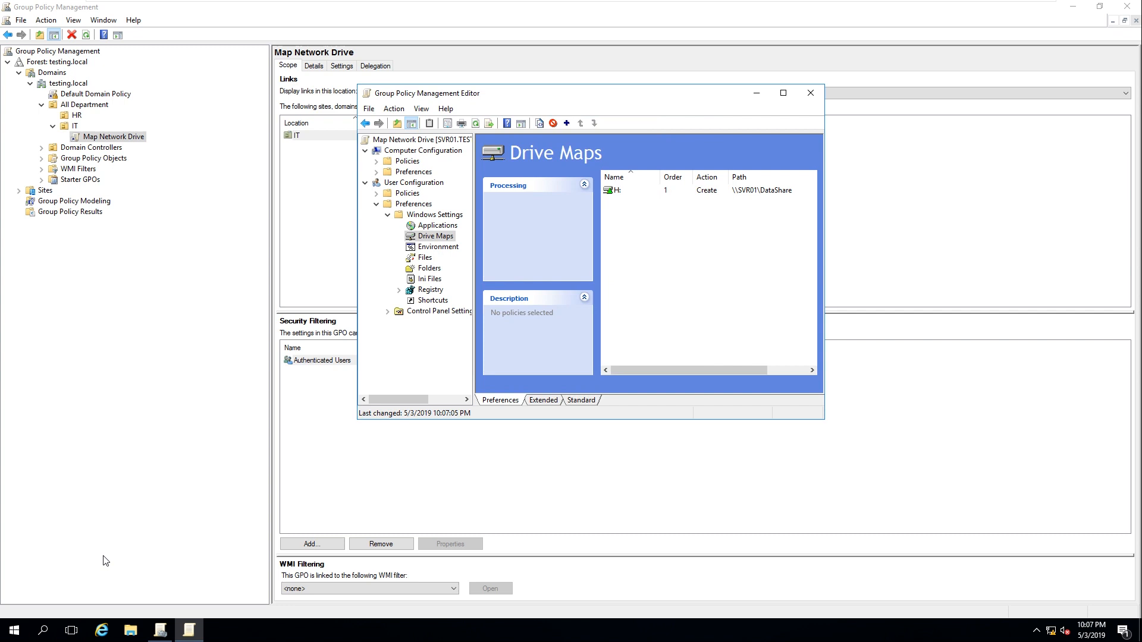
pyautogui.click(13, 632)
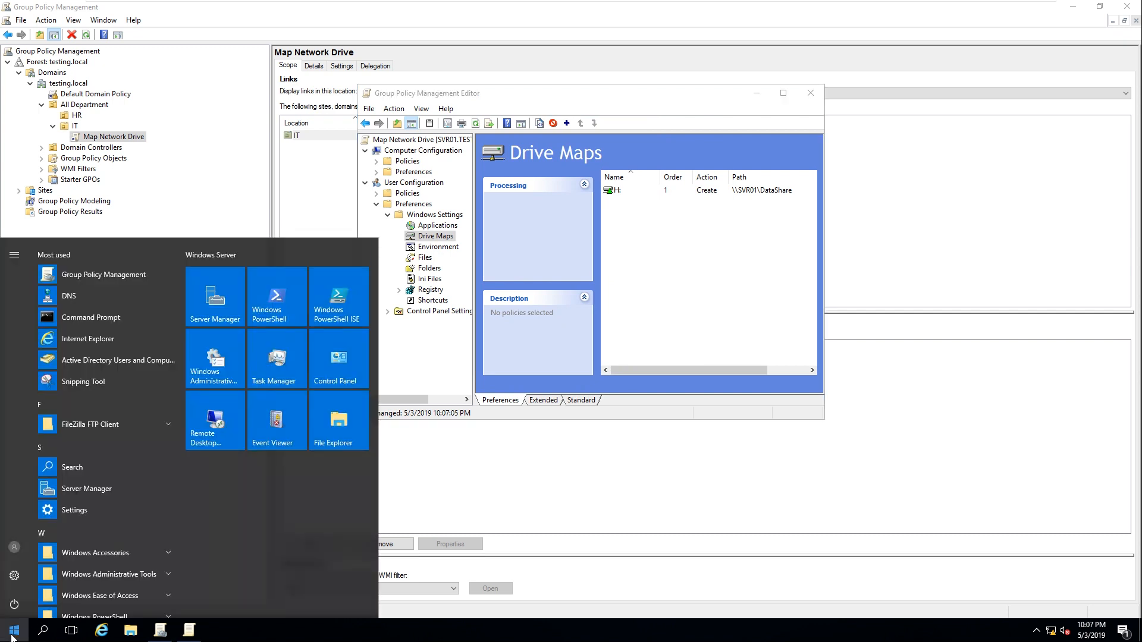
pyautogui.write('group')
pyautogui.press('Return')
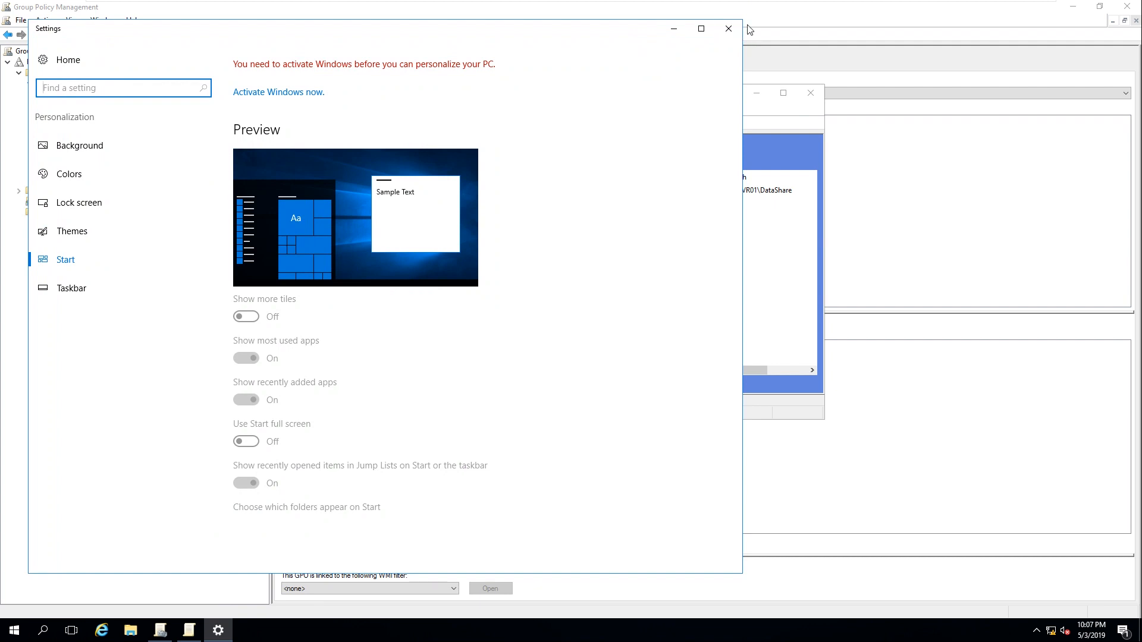
pyautogui.click(728, 29)
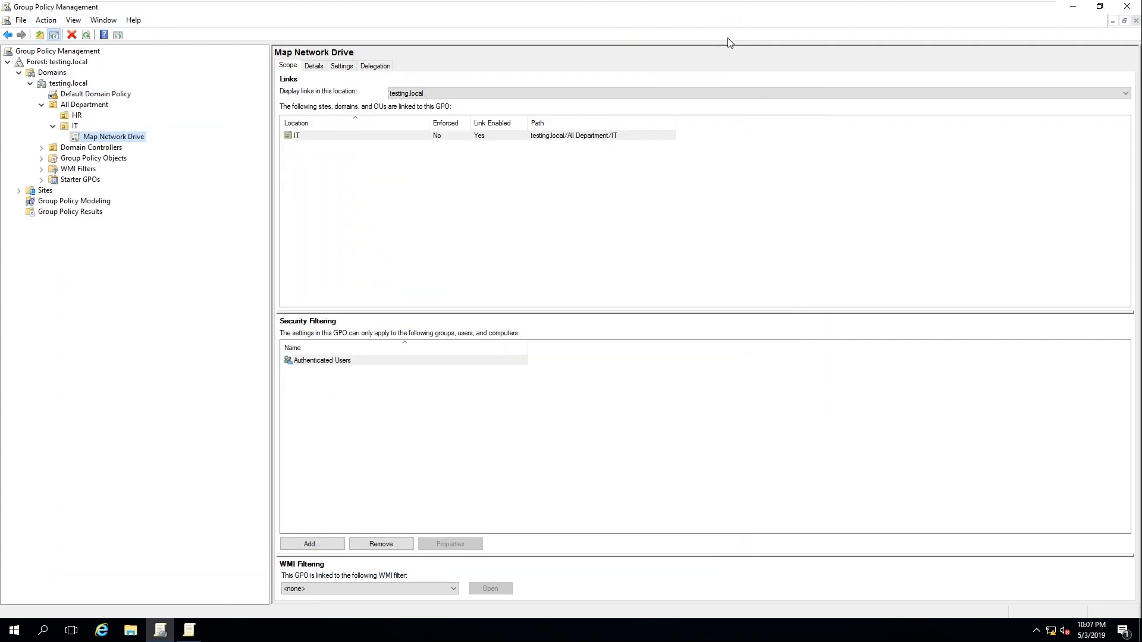
# Step: Close the Group Policy Management Editor and check where the Map Network Drive GPO is linked
pyautogui.click(192, 628)
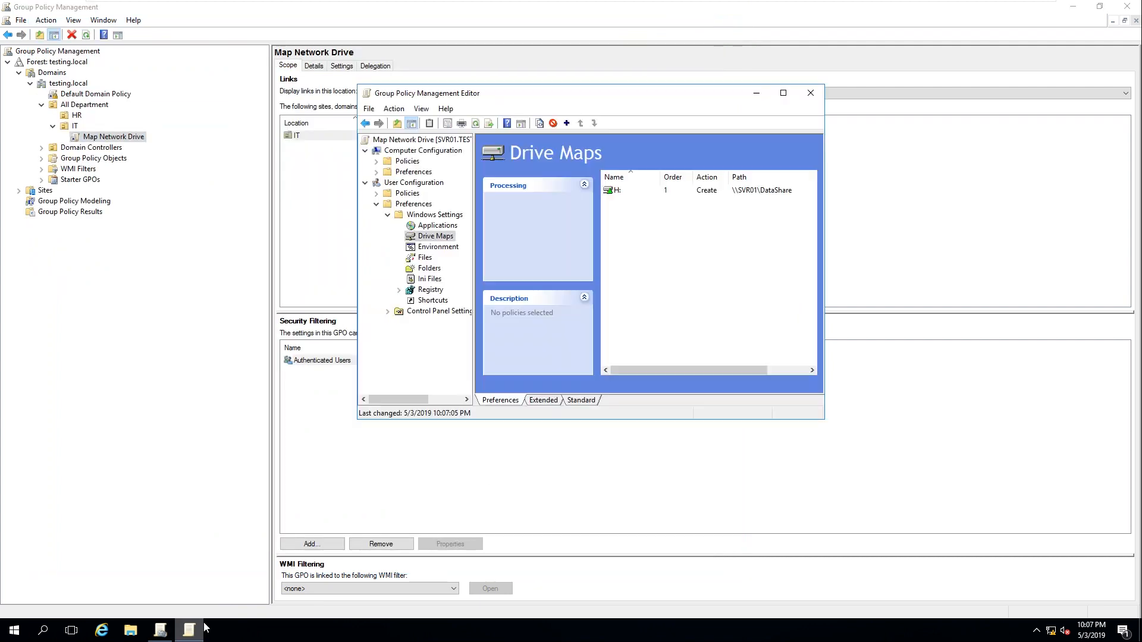
pyautogui.click(808, 91)
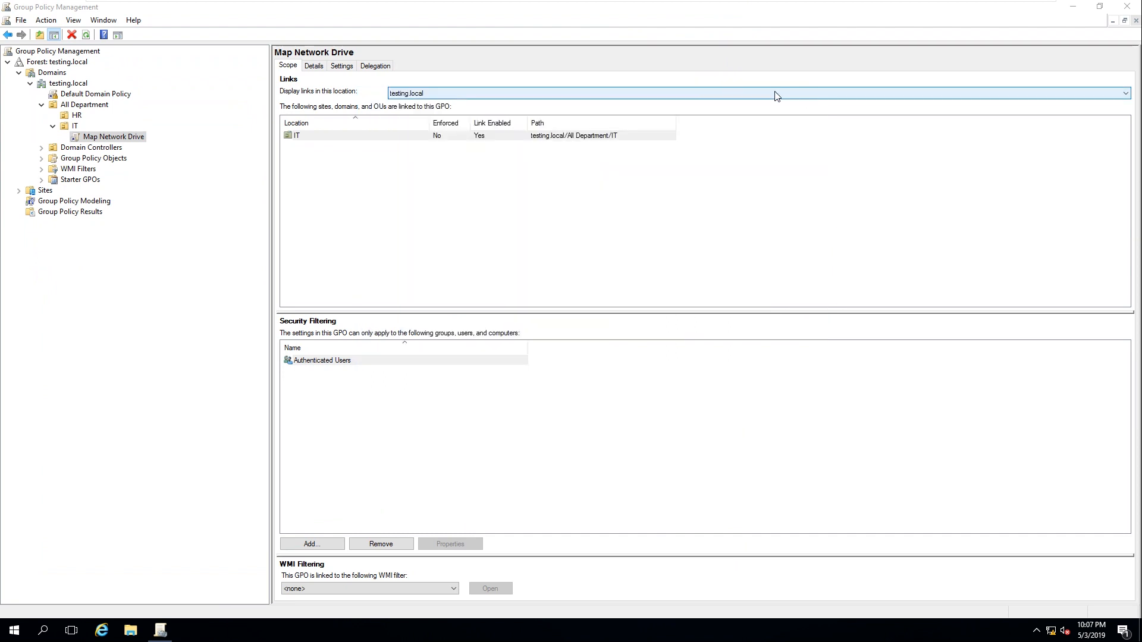
pyautogui.rightClick(93, 137)
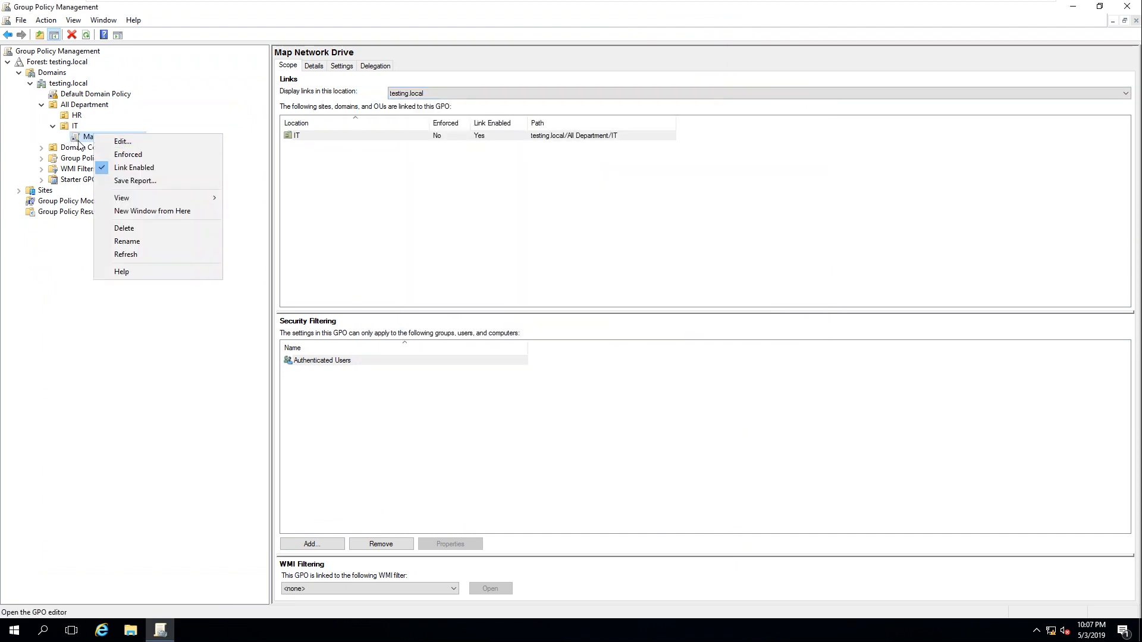
pyautogui.click(80, 142)
pyautogui.rightClick(95, 94)
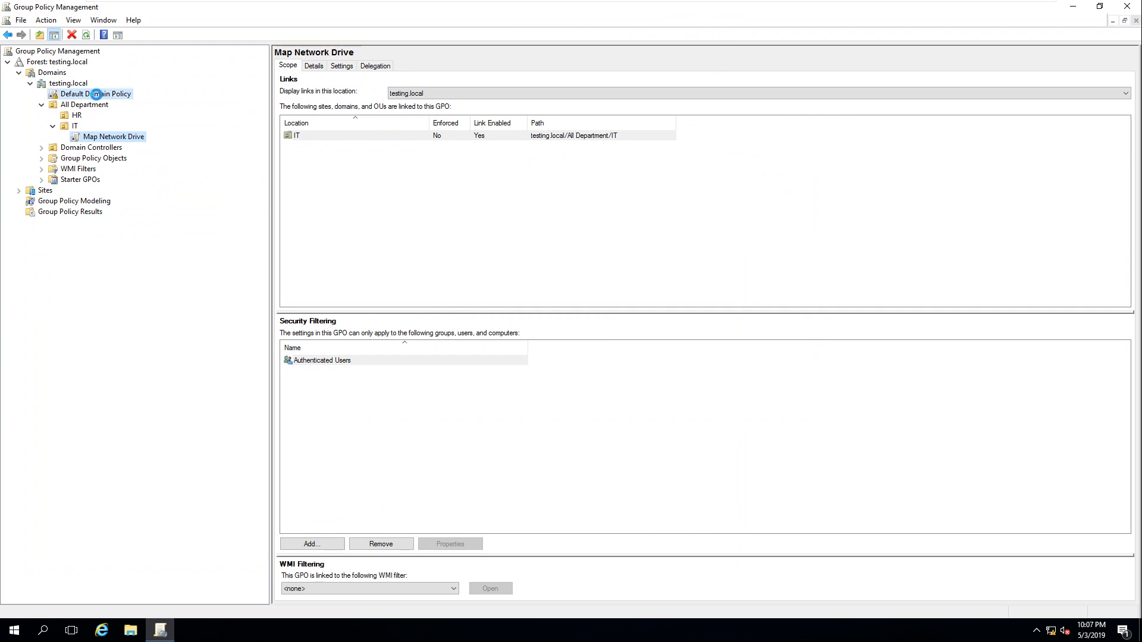
pyautogui.click(81, 140)
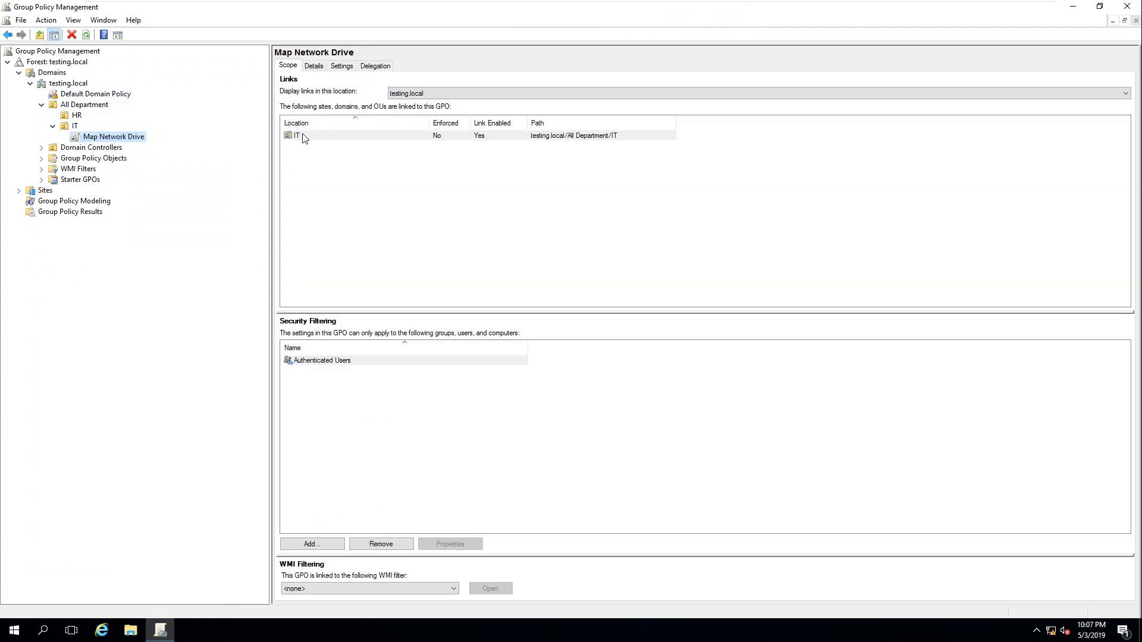
pyautogui.click(340, 137)
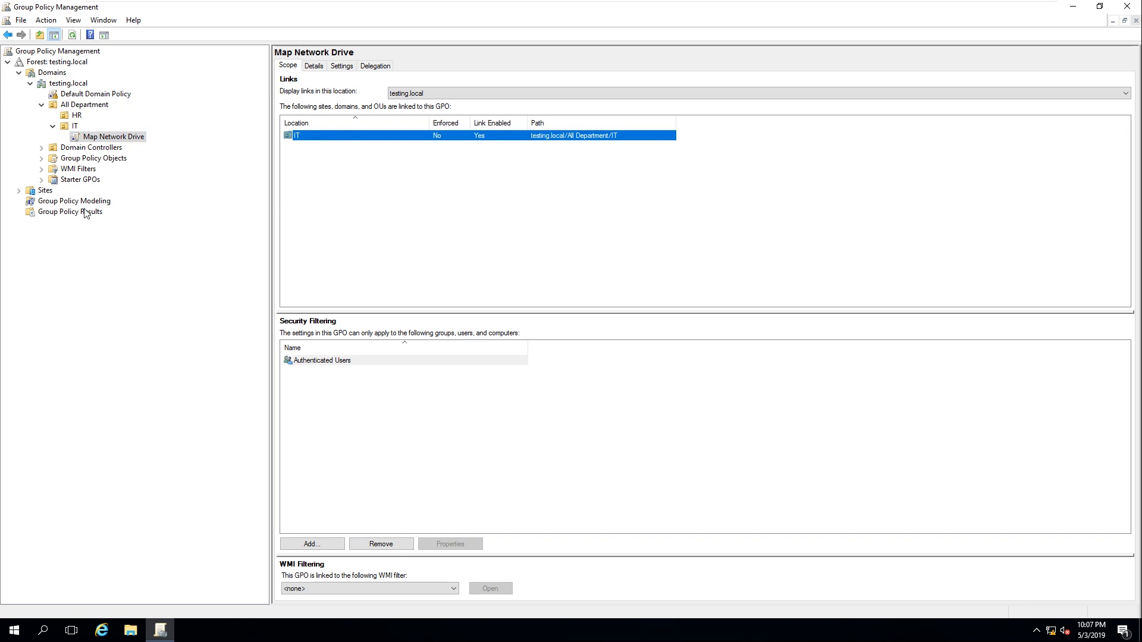
# Step: Try to link the existing Map Network Drive GPO to the IT organizational unit, and reselect that GPO
pyautogui.click(69, 126)
pyautogui.rightClick(65, 127)
pyautogui.click(105, 152)
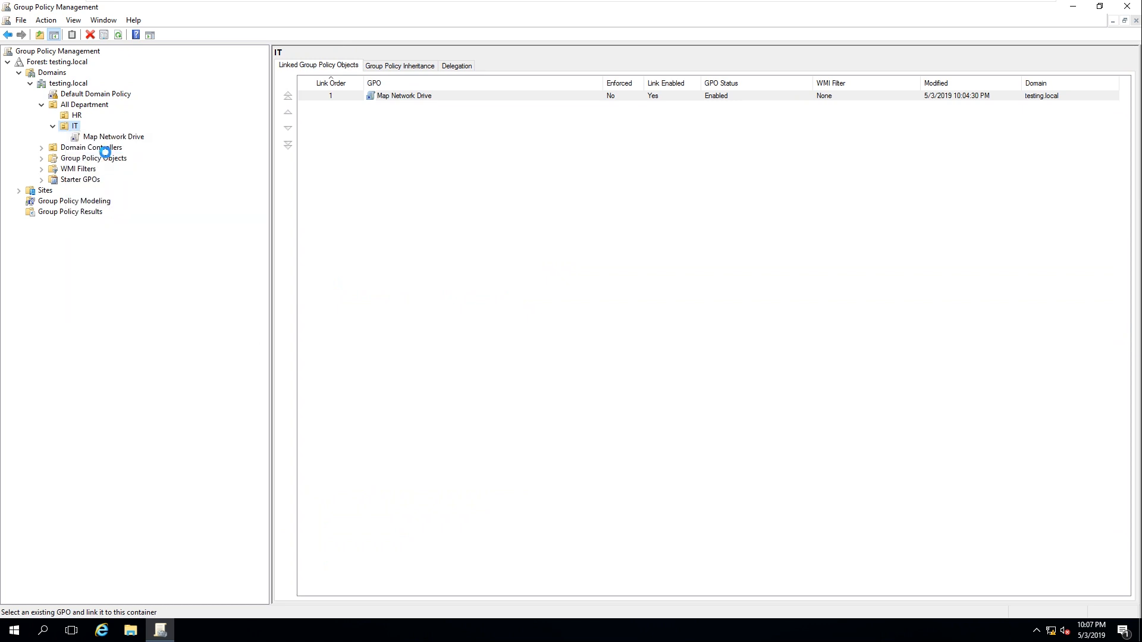
pyautogui.click(498, 300)
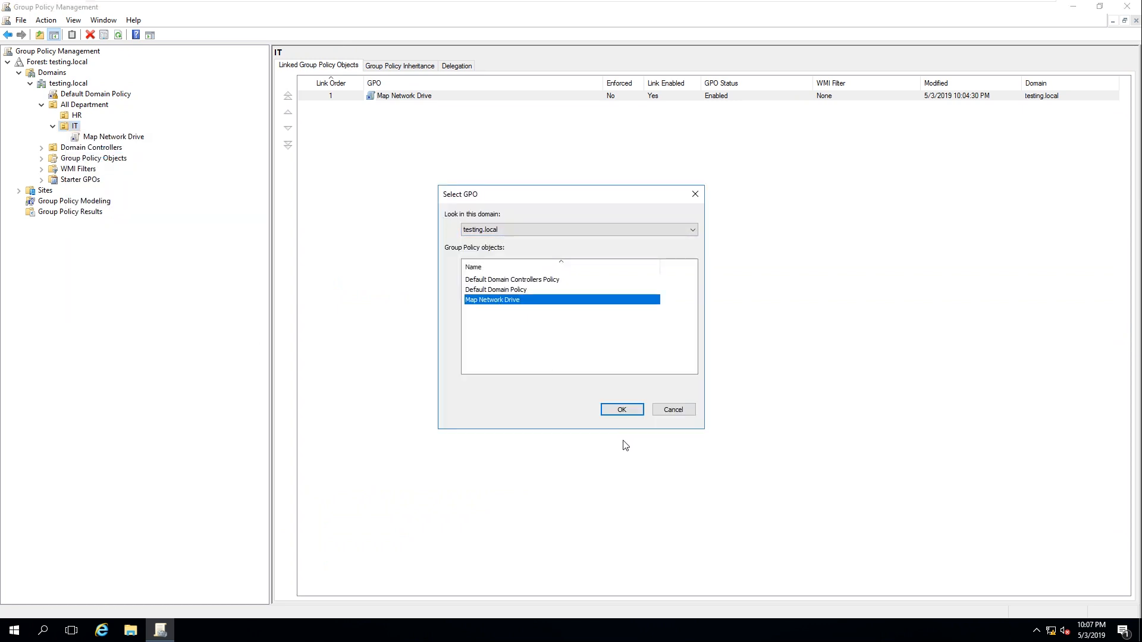
pyautogui.click(622, 409)
pyautogui.click(646, 340)
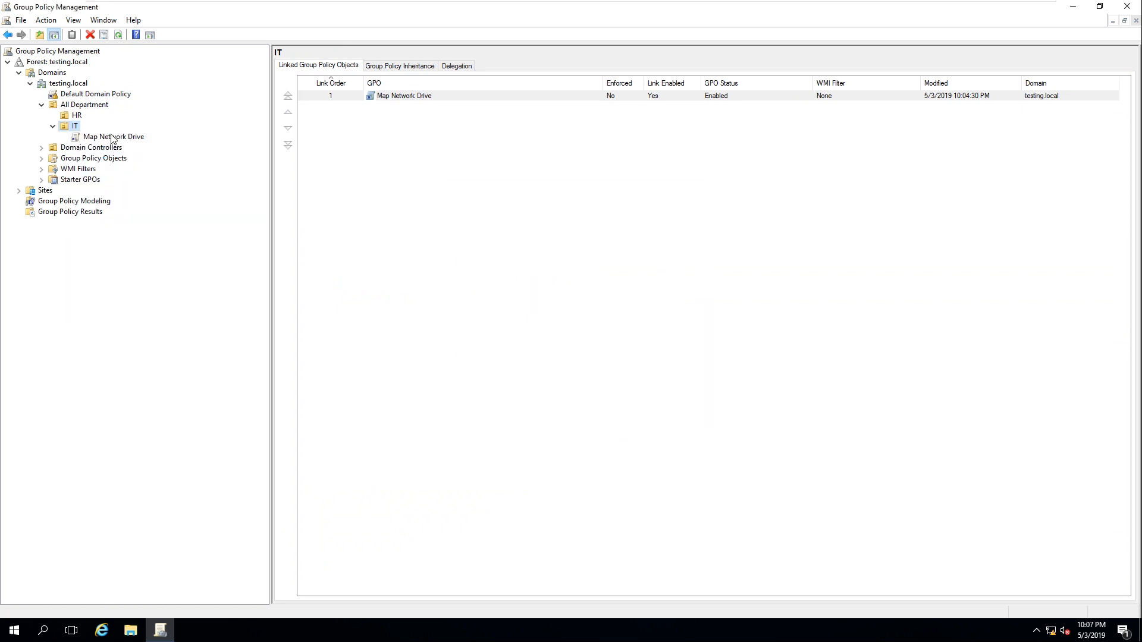
pyautogui.click(113, 137)
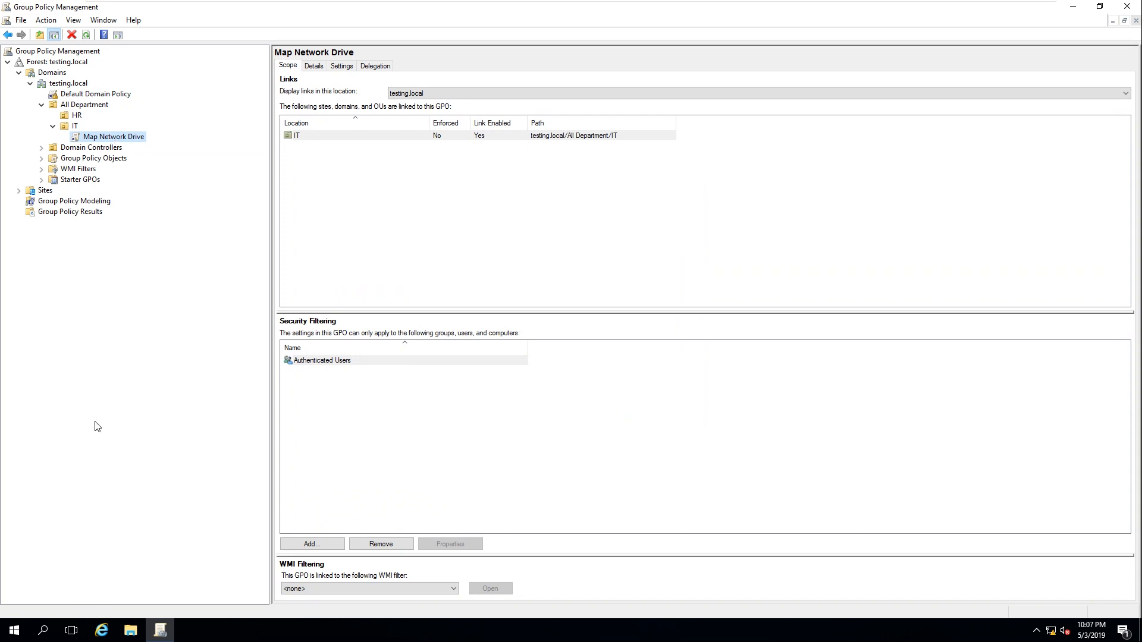
# Step: Force a Group Policy update on the server with gpupdate /force, and recheck the GPO under the IT organizational unit
pyautogui.click(13, 631)
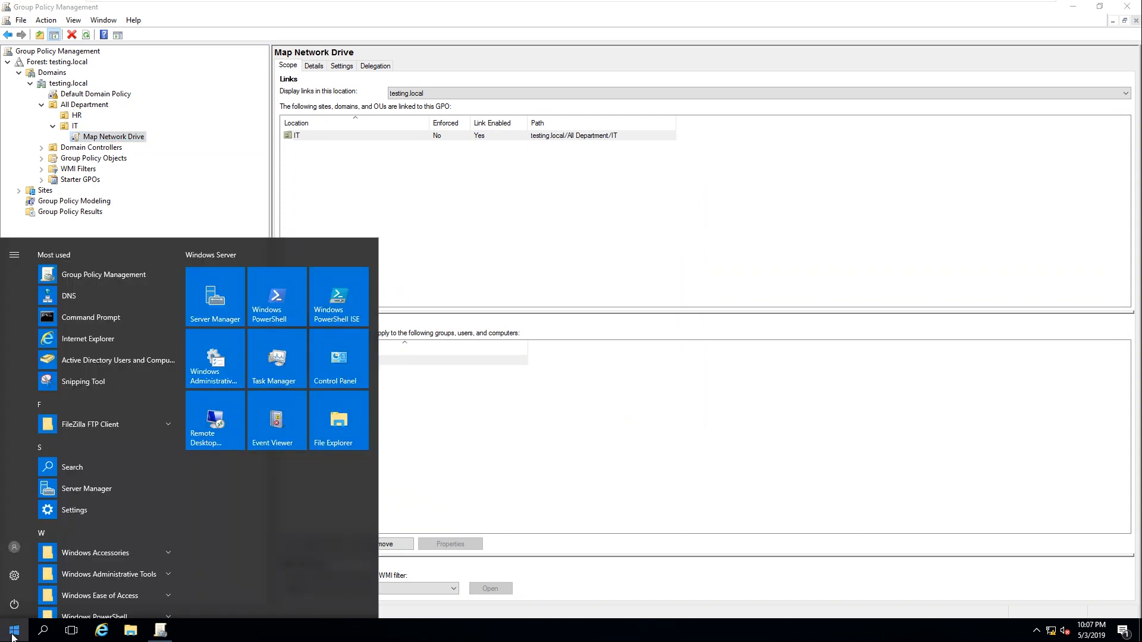
pyautogui.write('gp')
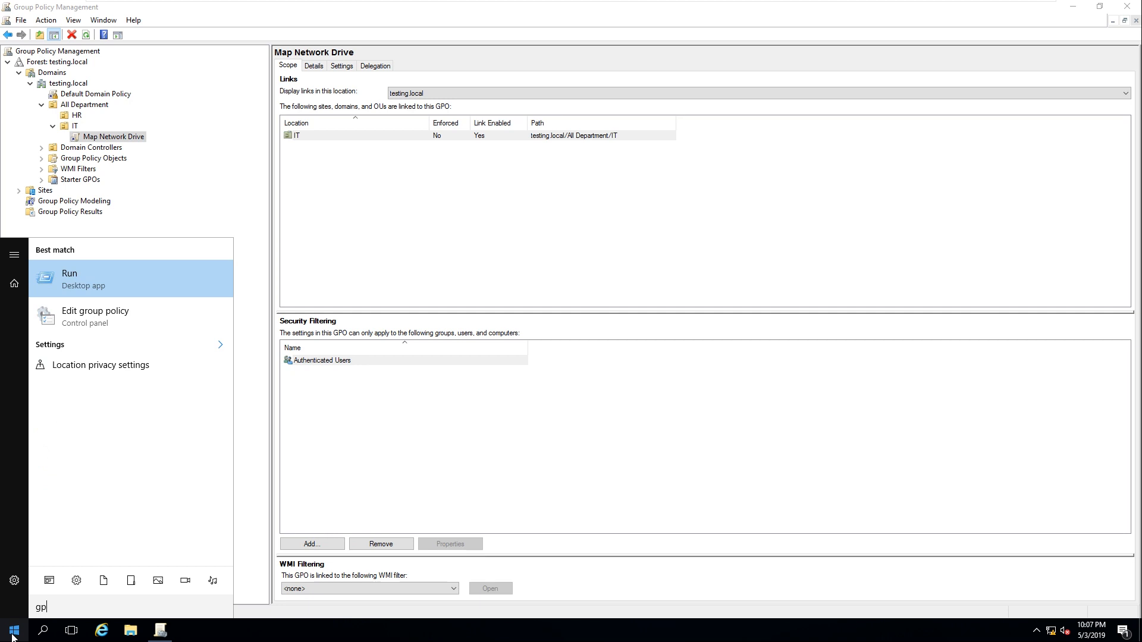
pyautogui.write('upd')
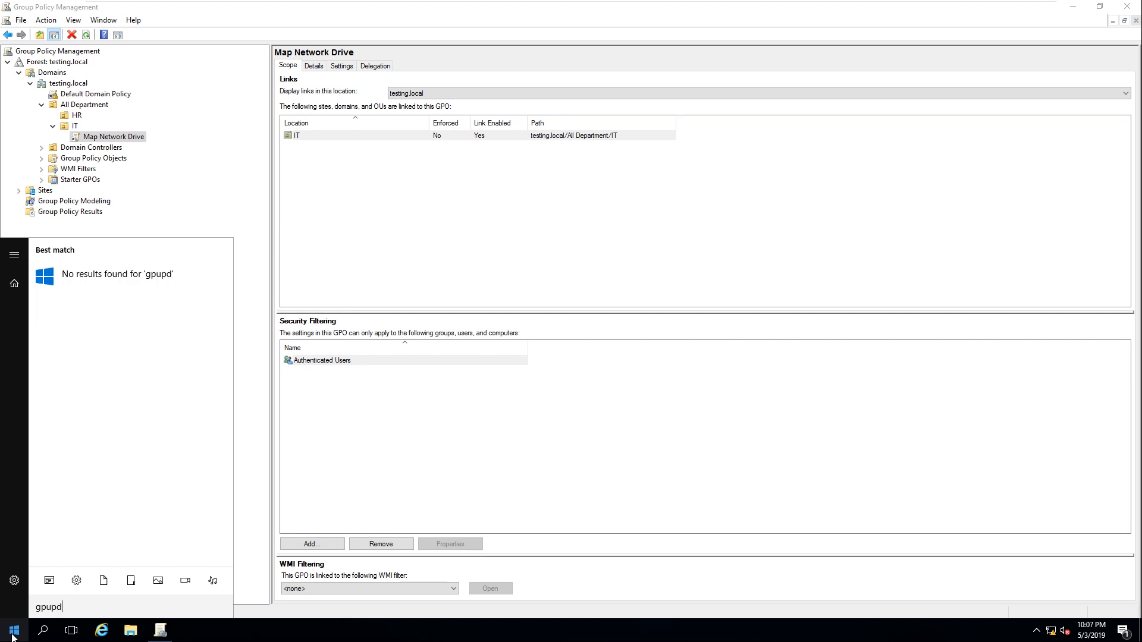
pyautogui.write('ate /force')
pyautogui.press('Return')
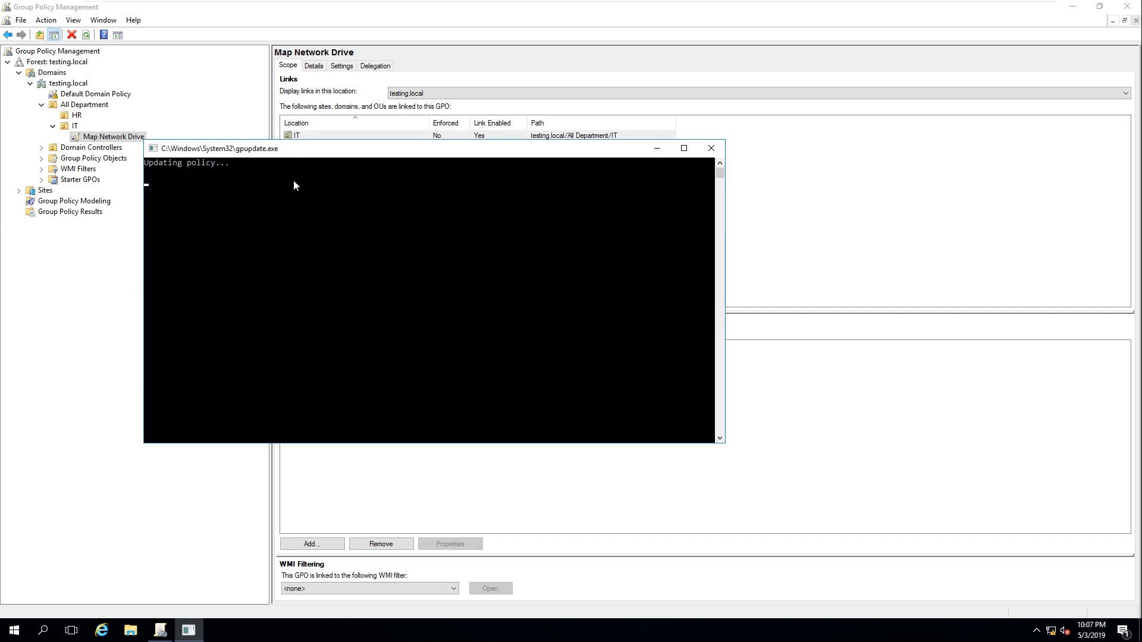
pyautogui.moveTo(304, 155); pyautogui.dragTo(442, 212)
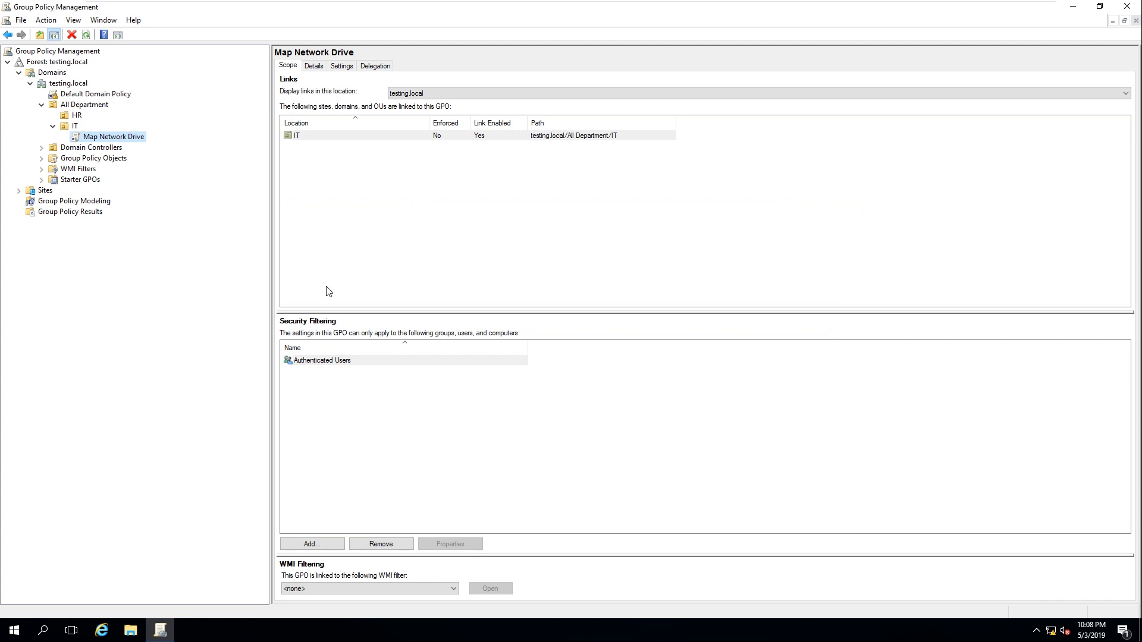
pyautogui.click(72, 128)
pyautogui.click(94, 139)
# Step: Switch to the WIN10-User01 virtual machine and sign in as IT1 with the account password
pyautogui.moveTo(529, 3)
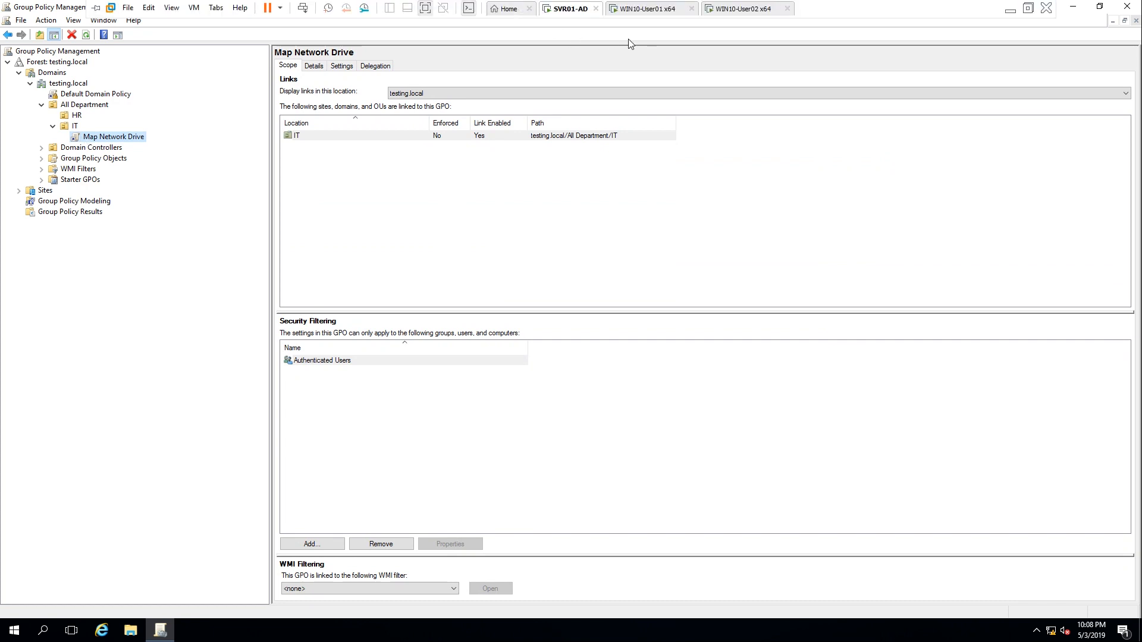
pyautogui.click(654, 8)
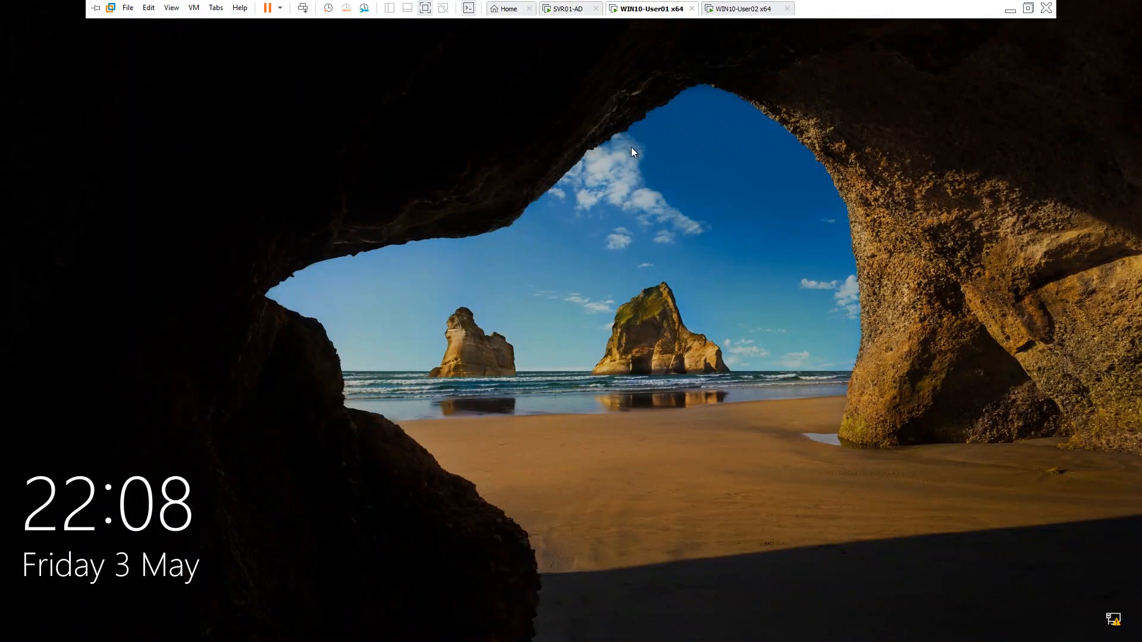
pyautogui.click(630, 331)
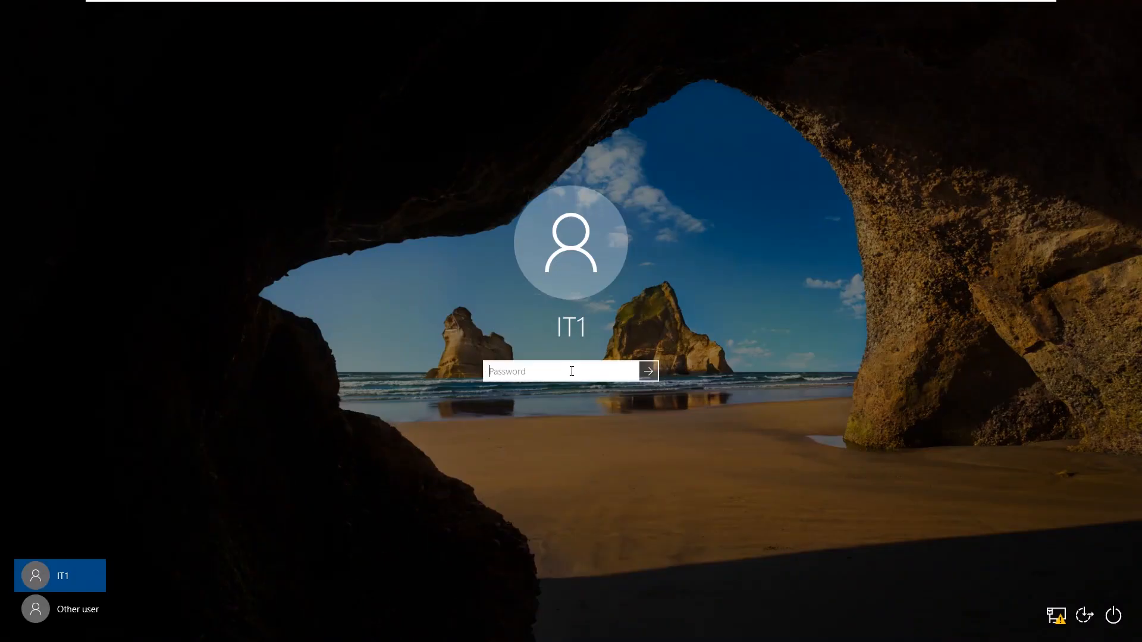
pyautogui.write('•••••••••••')
pyautogui.press('Return')
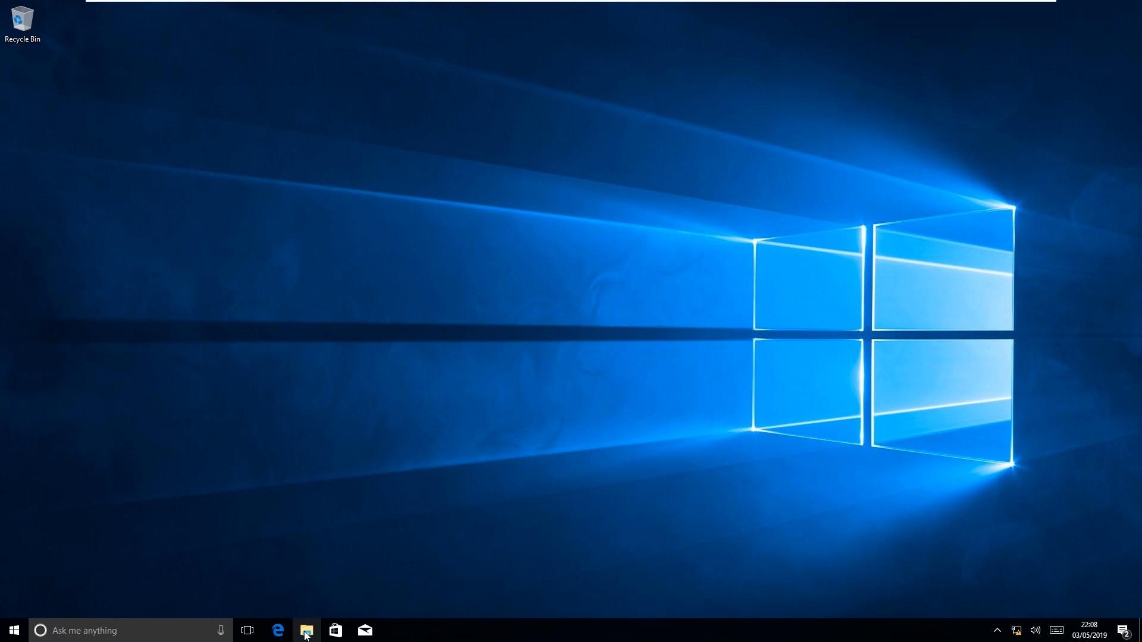
# Step: Look in File Explorer for the mapped network drive and open DataShare (H:)
pyautogui.click(306, 631)
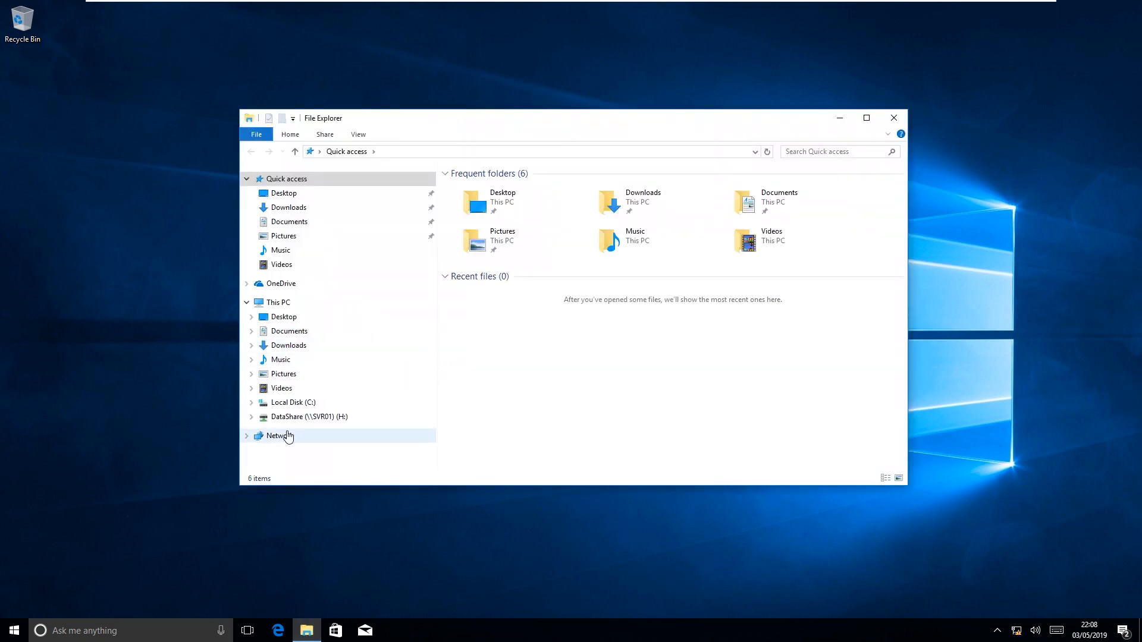
pyautogui.click(296, 419)
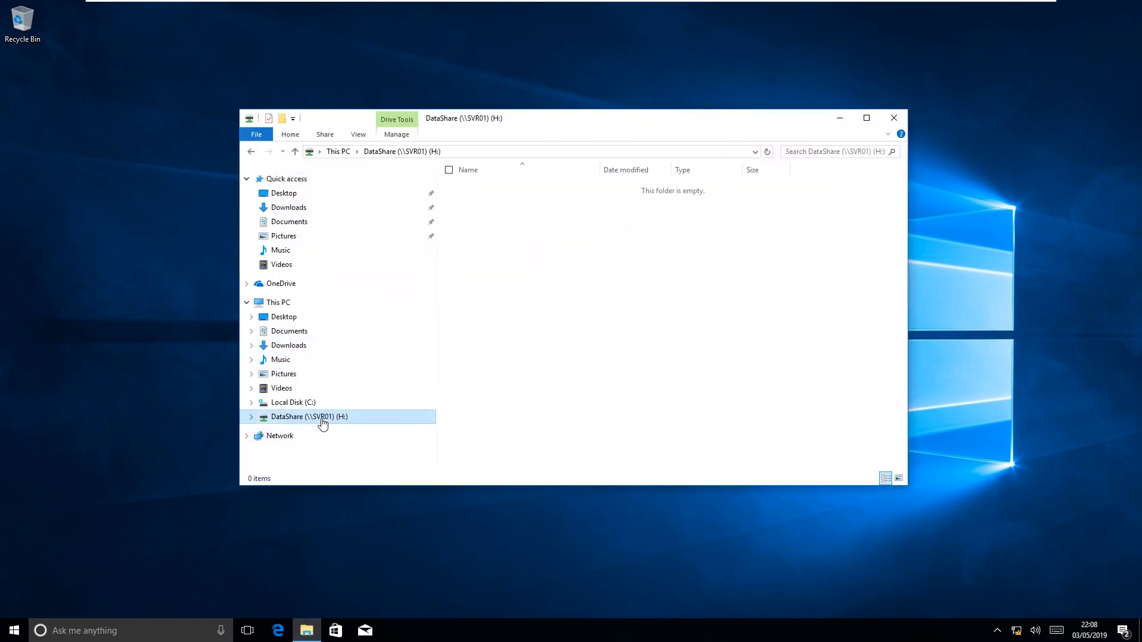
pyautogui.moveTo(568, 126); pyautogui.dragTo(569, 75)
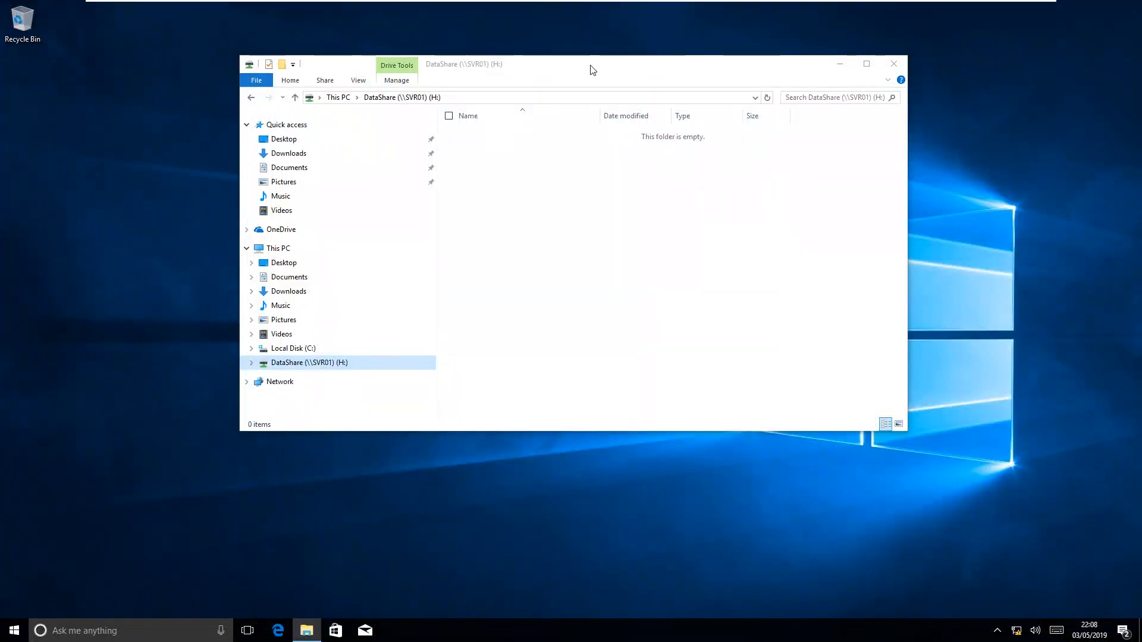
# Step: Switch to the WIN10-User02 virtual machine, sign in as H1 with the account password, and refresh the desktop
pyautogui.click(734, 9)
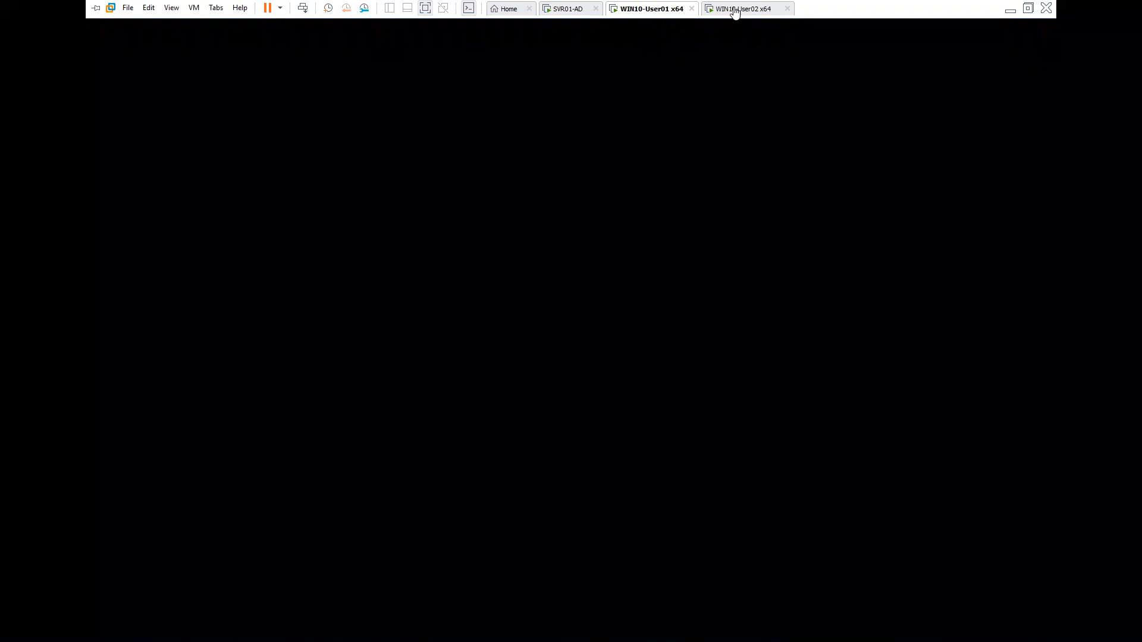
pyautogui.click(629, 324)
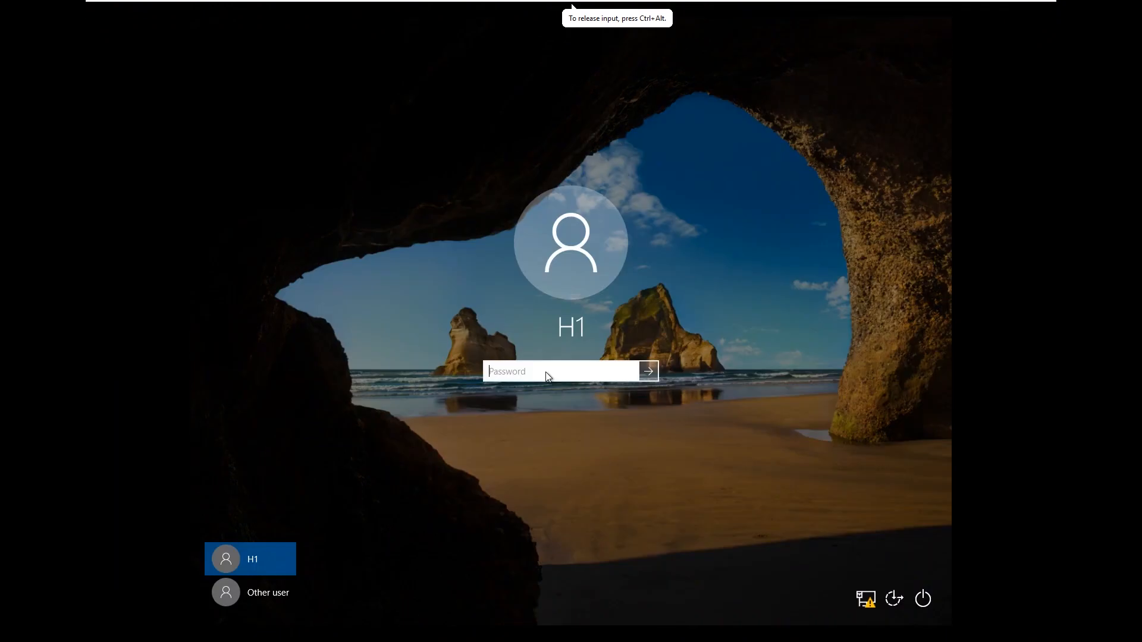
pyautogui.write('•••••••••••••••')
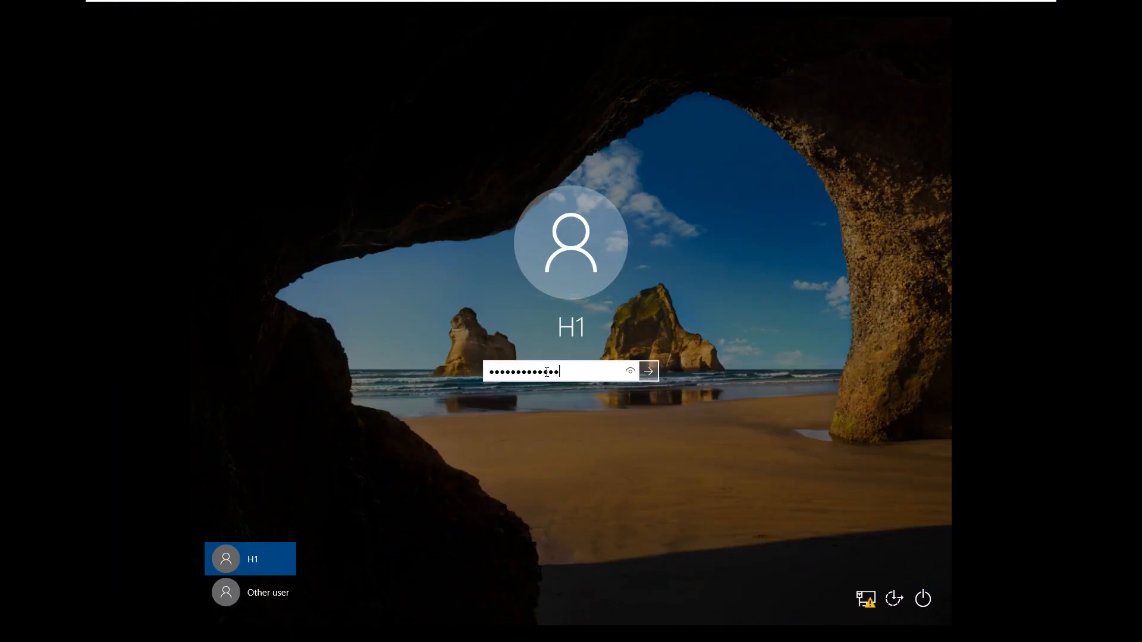
pyautogui.press('Return')
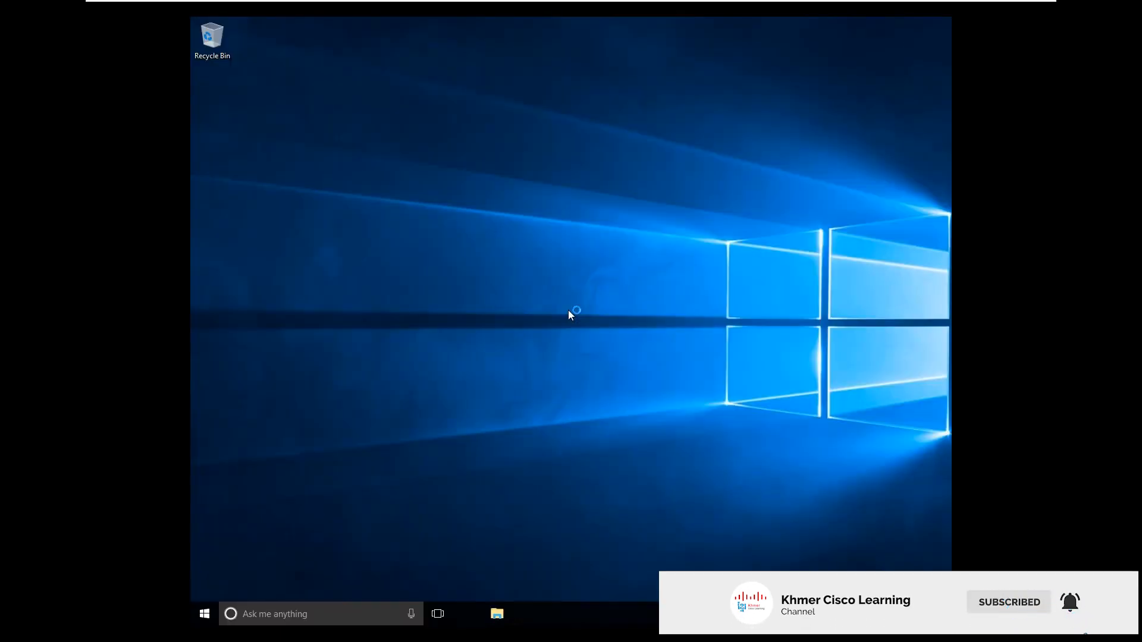
pyautogui.rightClick(444, 127)
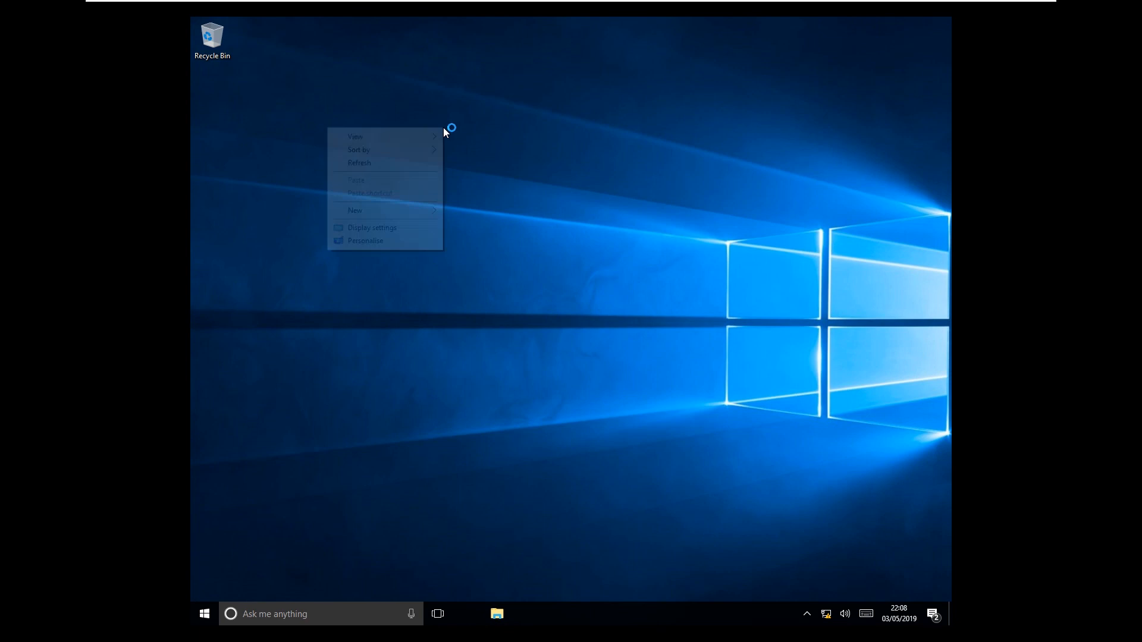
pyautogui.click(436, 160)
# Step: Check the drives under This PC in File Explorer for a mapped drive, and open Local Disk (C:)
pyautogui.click(496, 613)
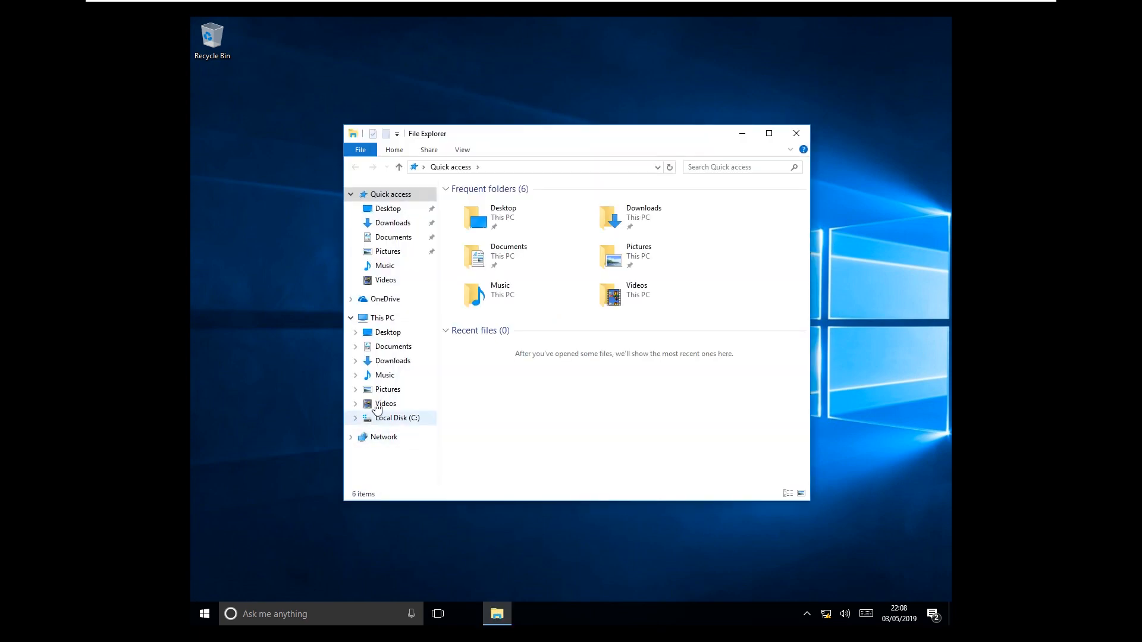
pyautogui.moveTo(536, 133); pyautogui.dragTo(537, 77)
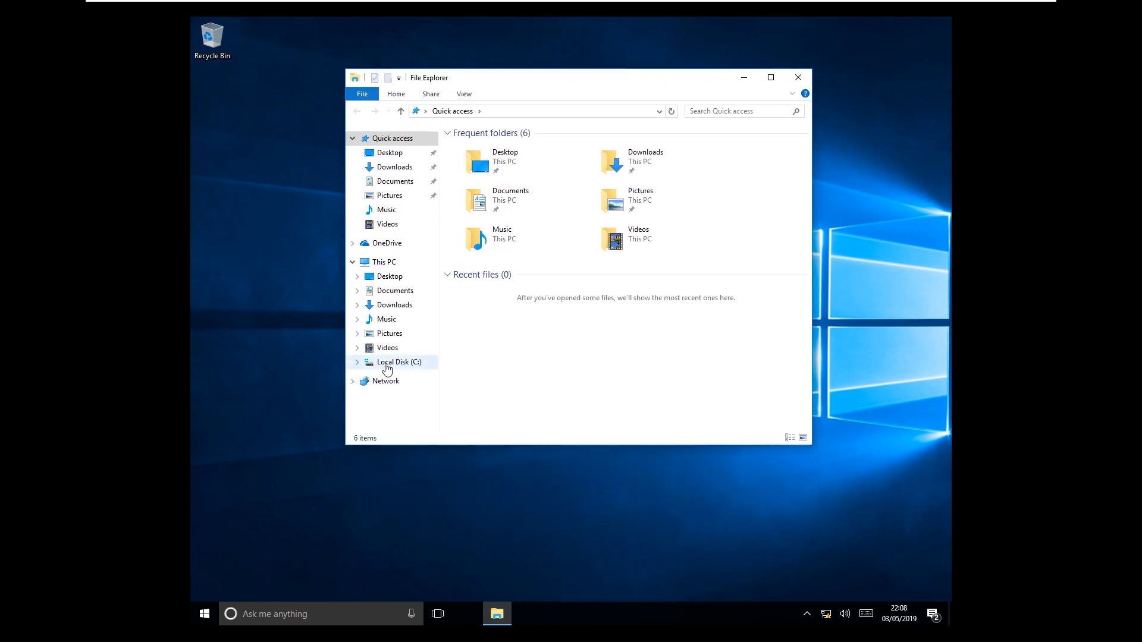
pyautogui.click(417, 364)
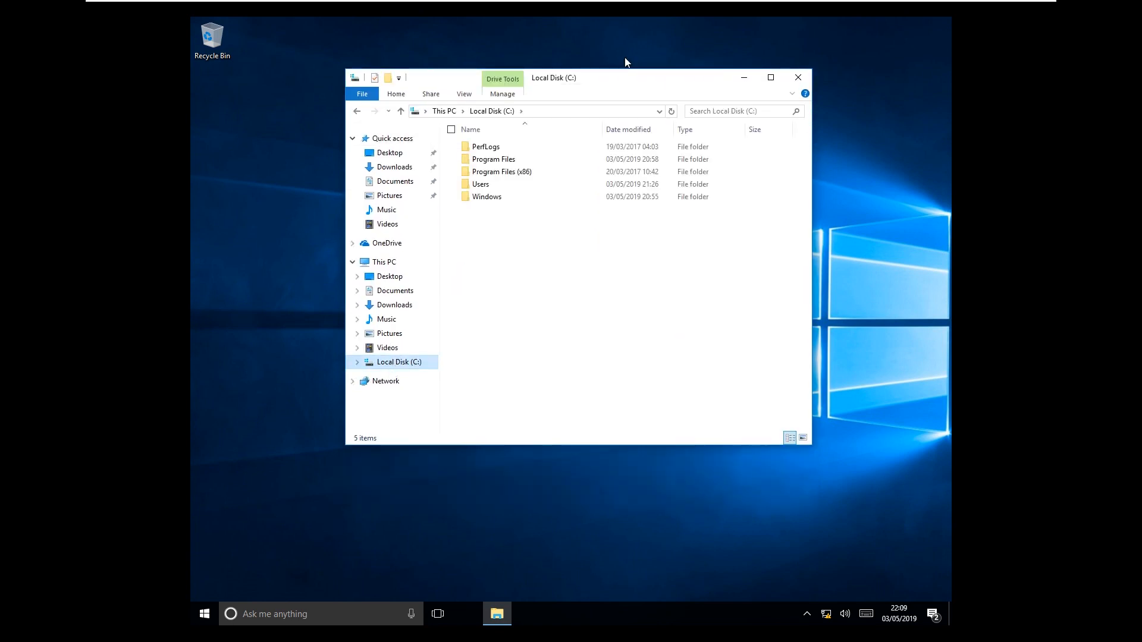
pyautogui.moveTo(621, 83); pyautogui.dragTo(623, 68)
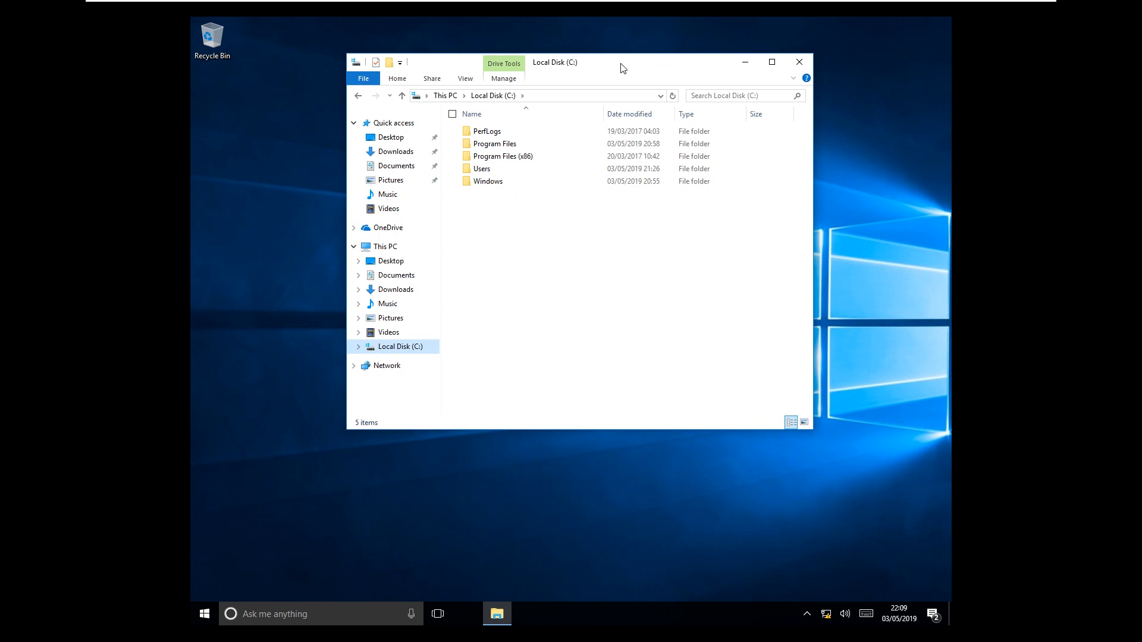
# Step: Return to the SVR01-AD server and compare the linked Group Policy objects of the HR and IT organizational units
pyautogui.moveTo(628, 3)
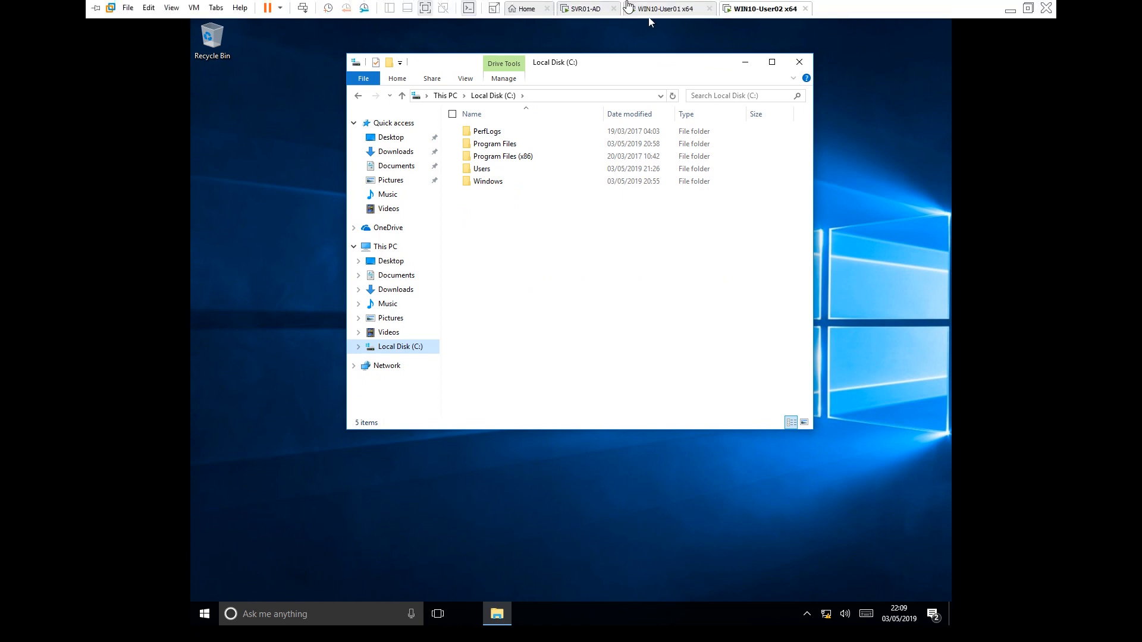
pyautogui.click(592, 7)
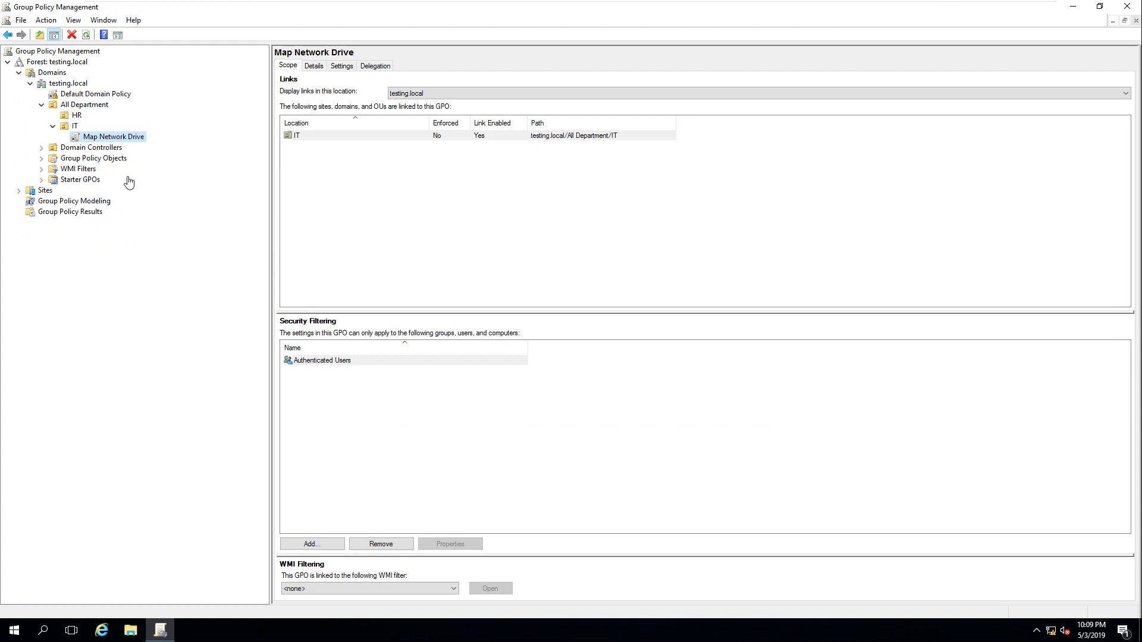
pyautogui.click(76, 117)
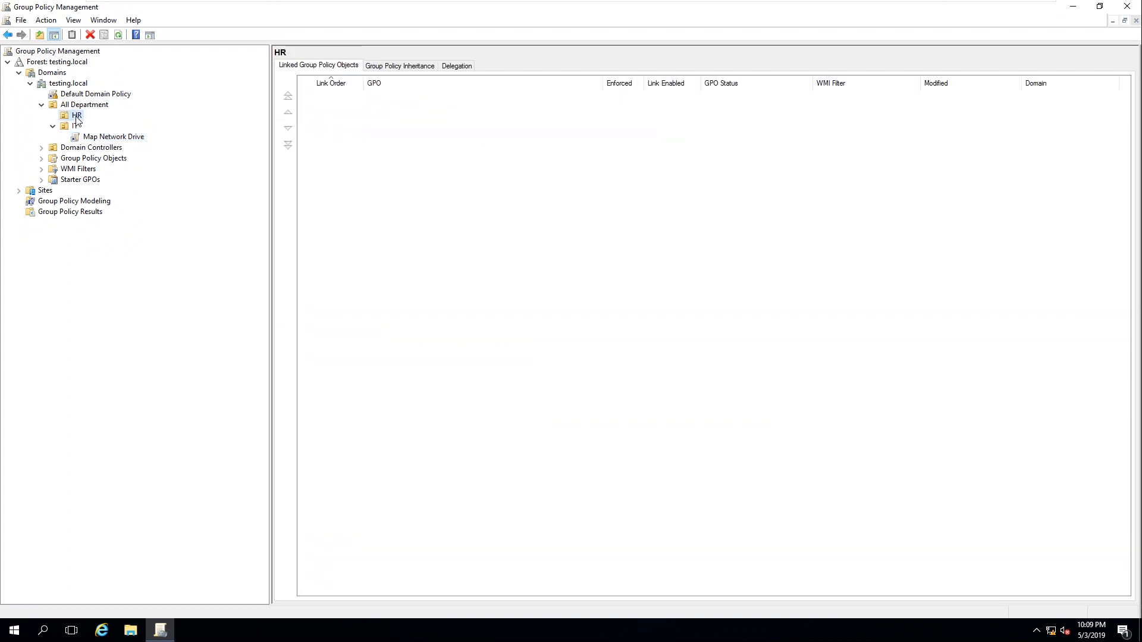
pyautogui.click(74, 129)
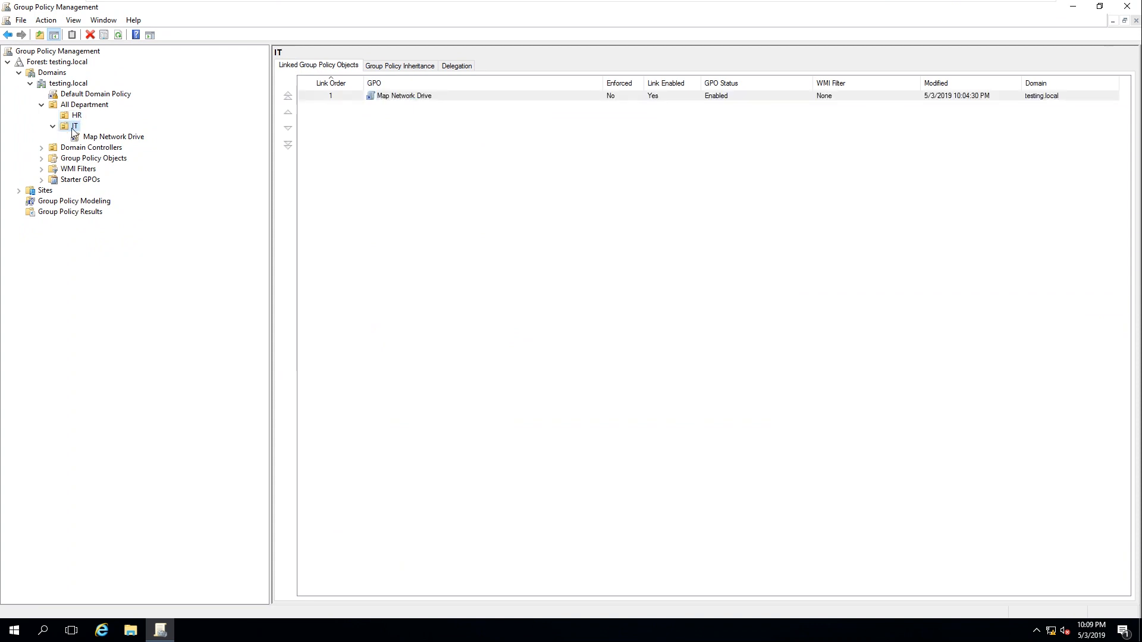
# Step: Link the existing Map Network Drive GPO from the testing.local domain to the HR organizational unit
pyautogui.click(77, 117)
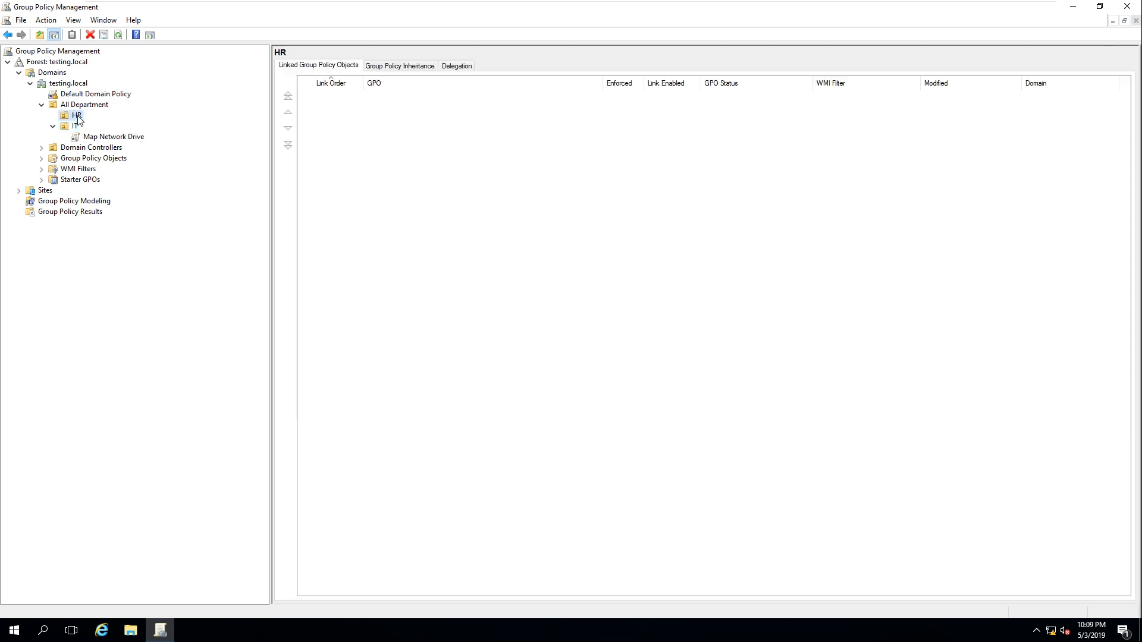
pyautogui.click(93, 137)
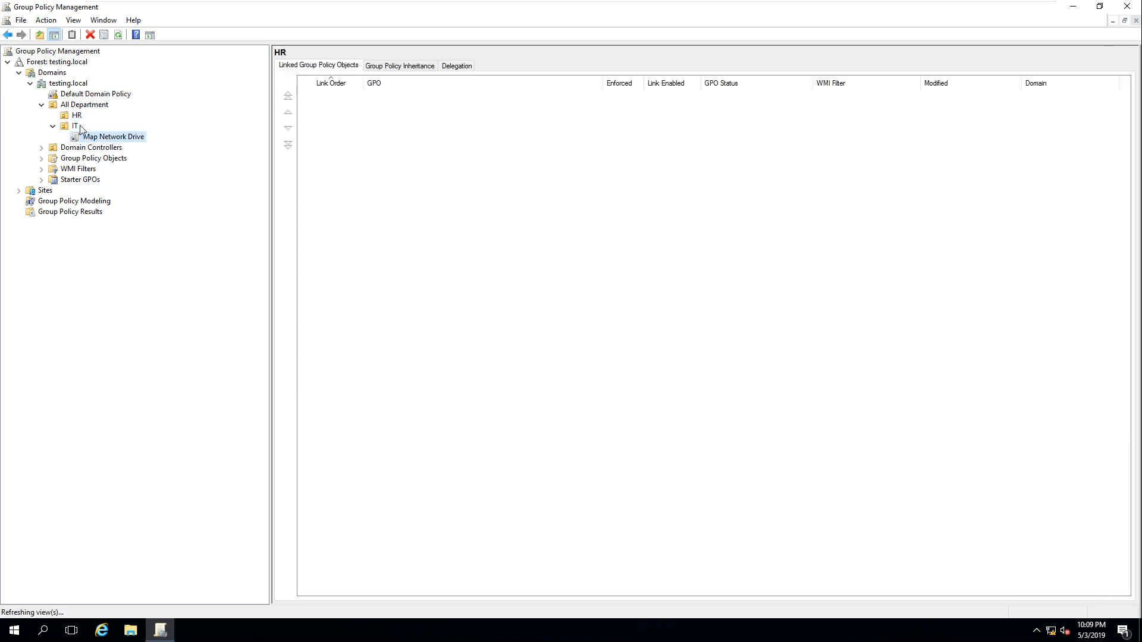
pyautogui.click(77, 117)
pyautogui.rightClick(77, 118)
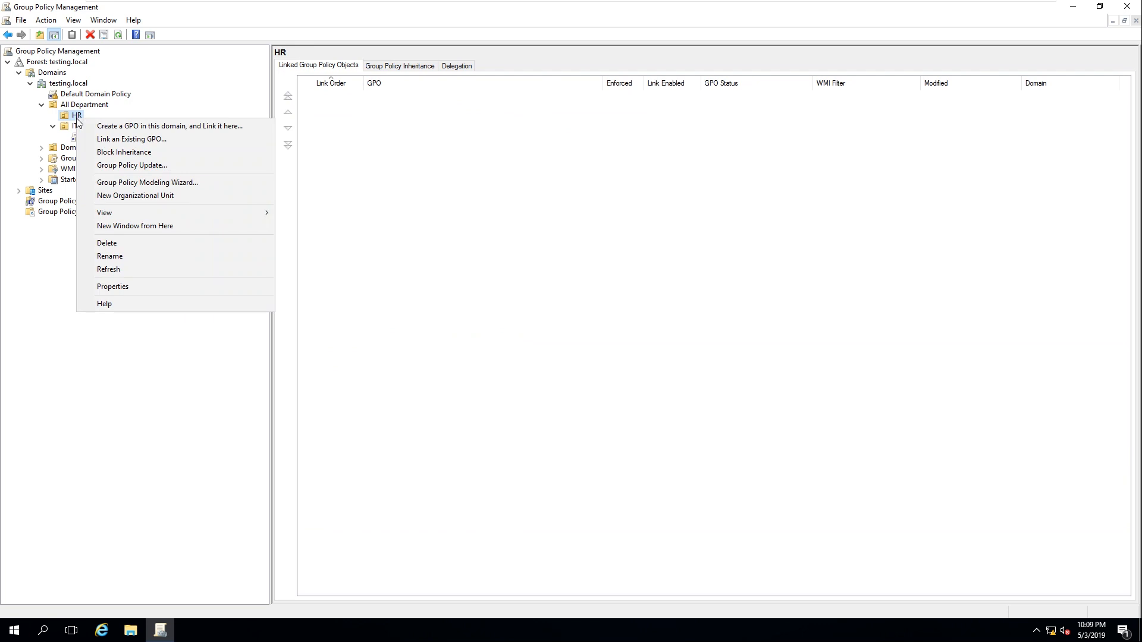
pyautogui.click(147, 141)
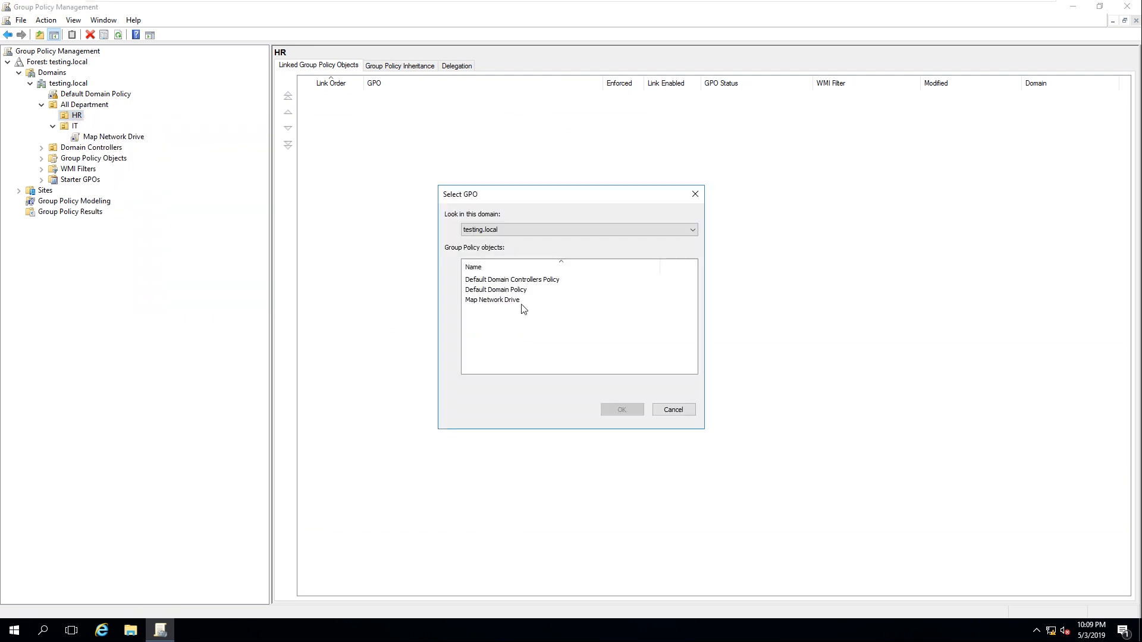
pyautogui.click(487, 303)
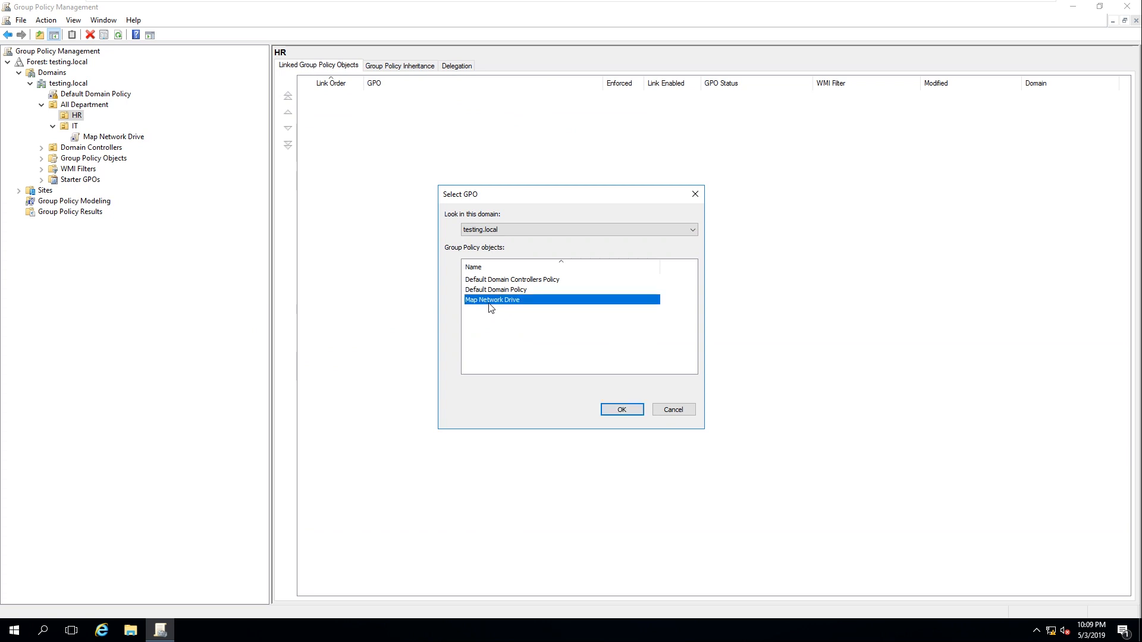
pyautogui.click(622, 409)
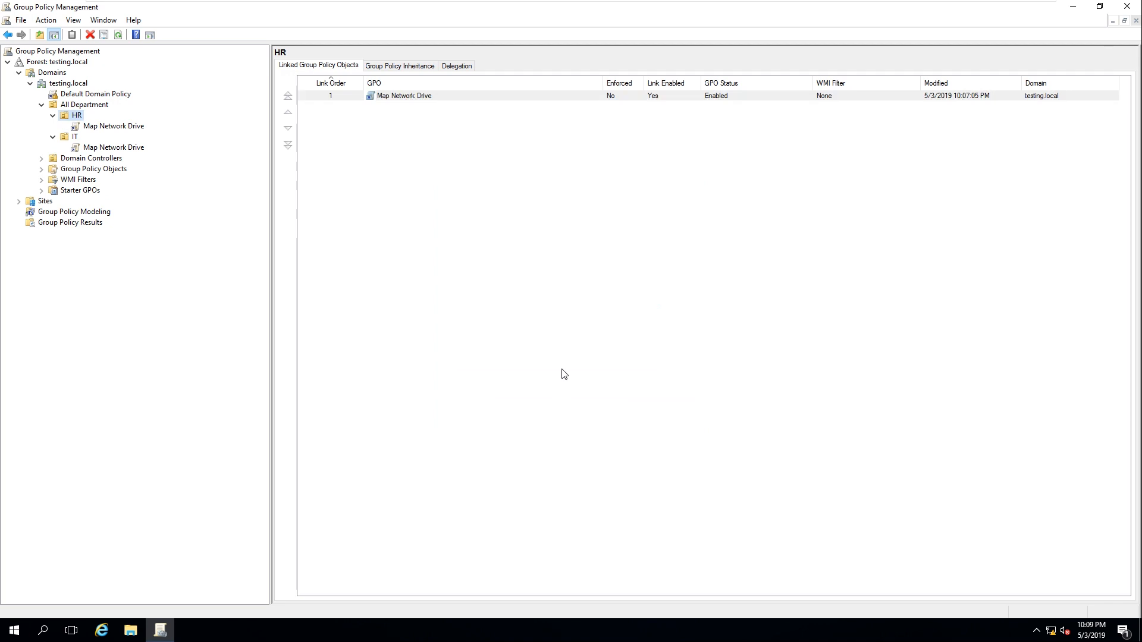
# Step: Check the scope of the Map Network Drive links under HR and IT, and run gpupdate on the server
pyautogui.click(110, 127)
pyautogui.click(95, 147)
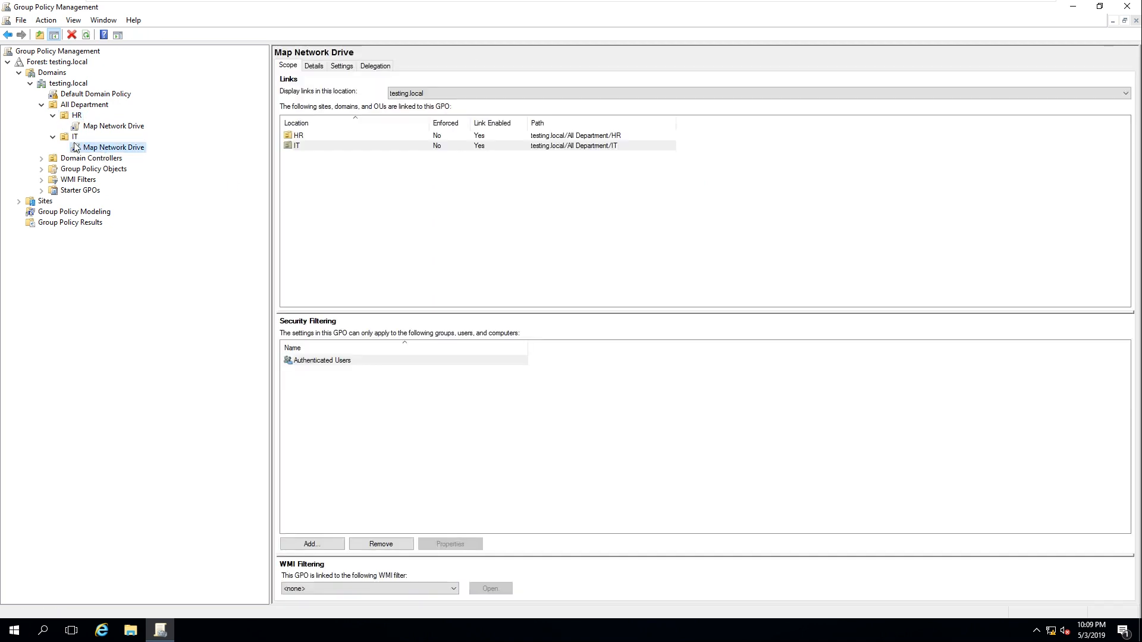
pyautogui.press('super+r')
pyautogui.click(105, 587)
# Step: Switch to the WIN10-User02 virtual machine, close File Explorer, and sign out of Windows
pyautogui.moveTo(623, 3)
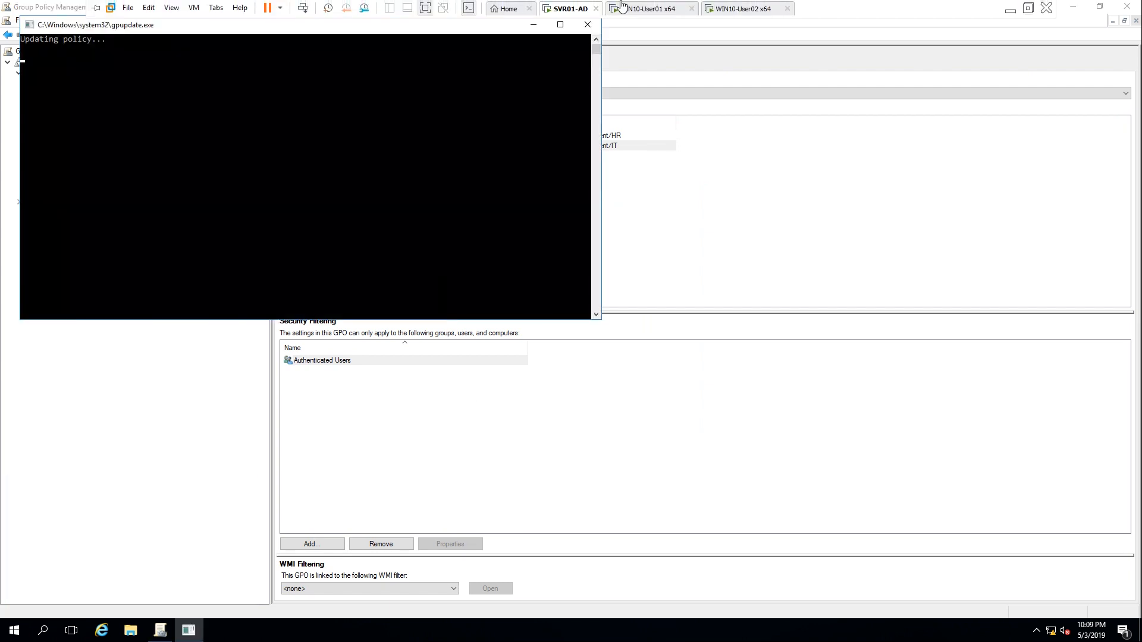
pyautogui.click(729, 9)
pyautogui.click(649, 22)
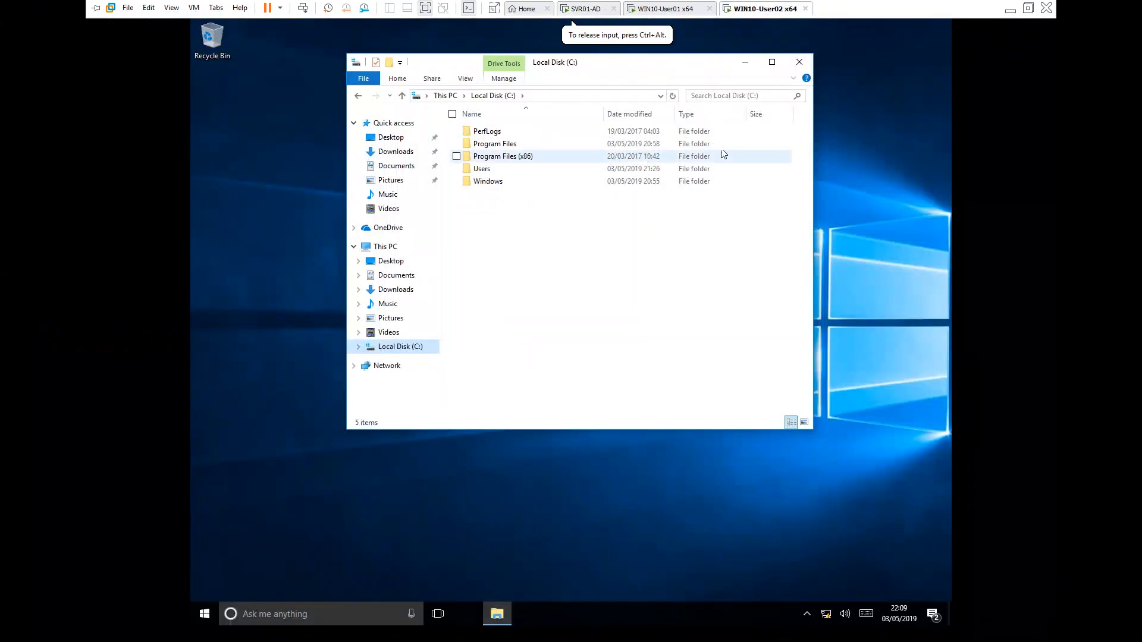
pyautogui.click(798, 64)
pyautogui.moveTo(730, 17)
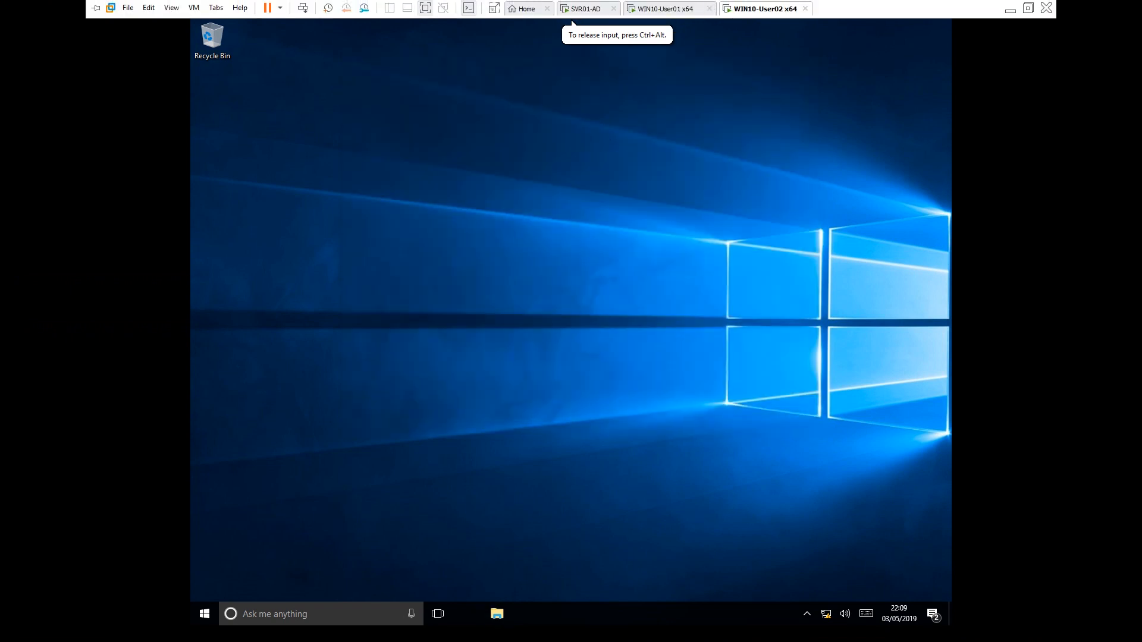
pyautogui.rightClick(212, 607)
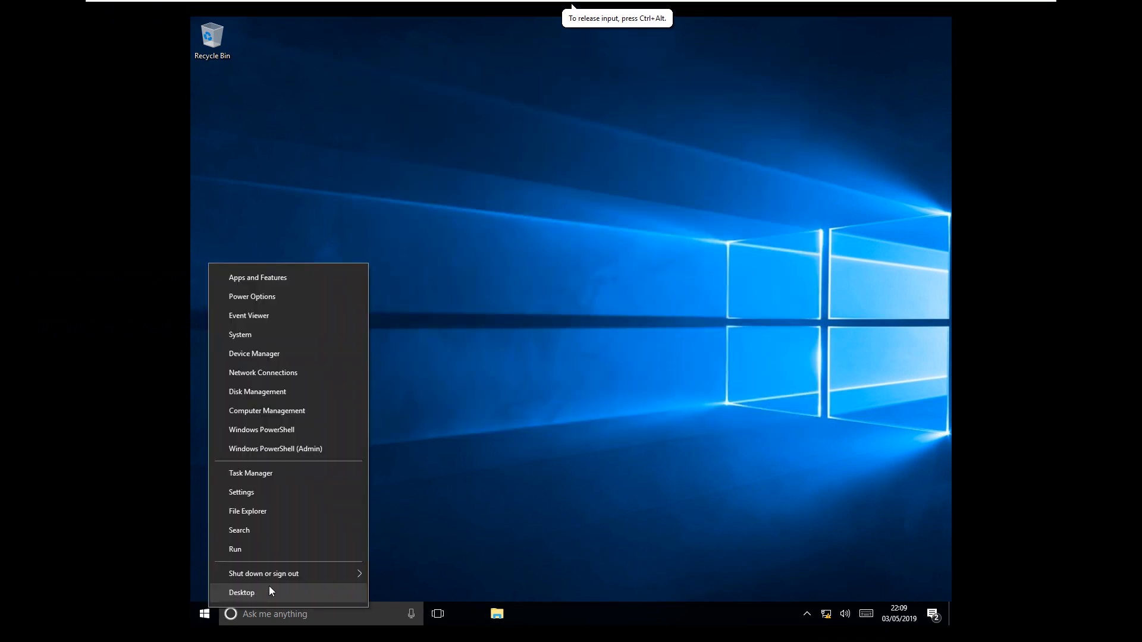
pyautogui.moveTo(291, 575)
pyautogui.click(426, 531)
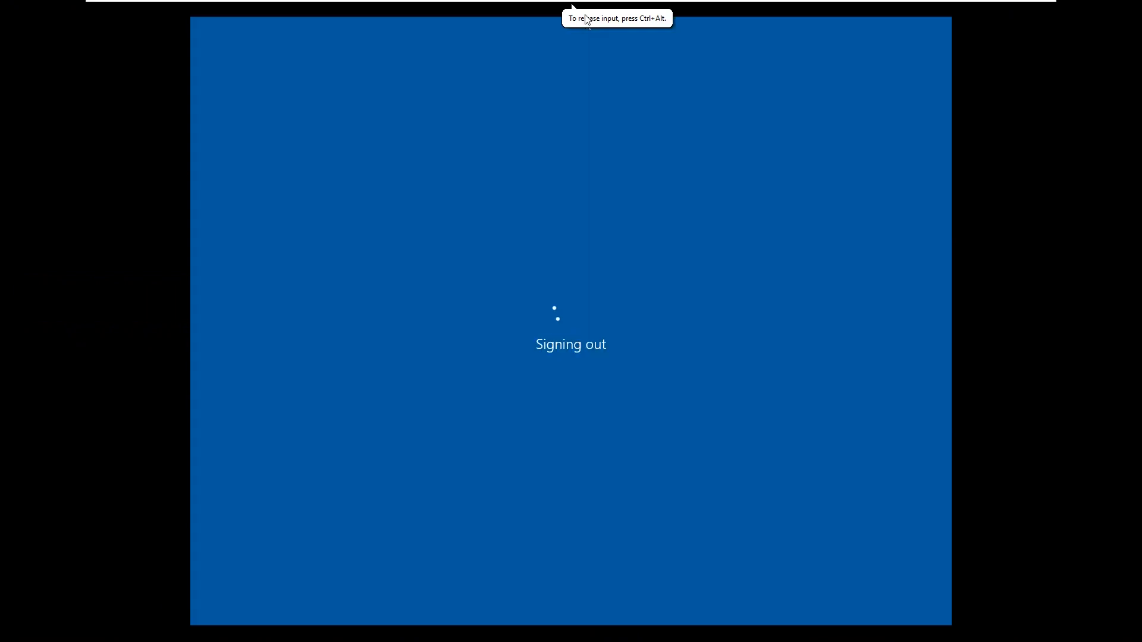
# Step: Return to the SVR01-AD server and review the existing GPOs available for linking to the HR organizational unit
pyautogui.moveTo(592, 5)
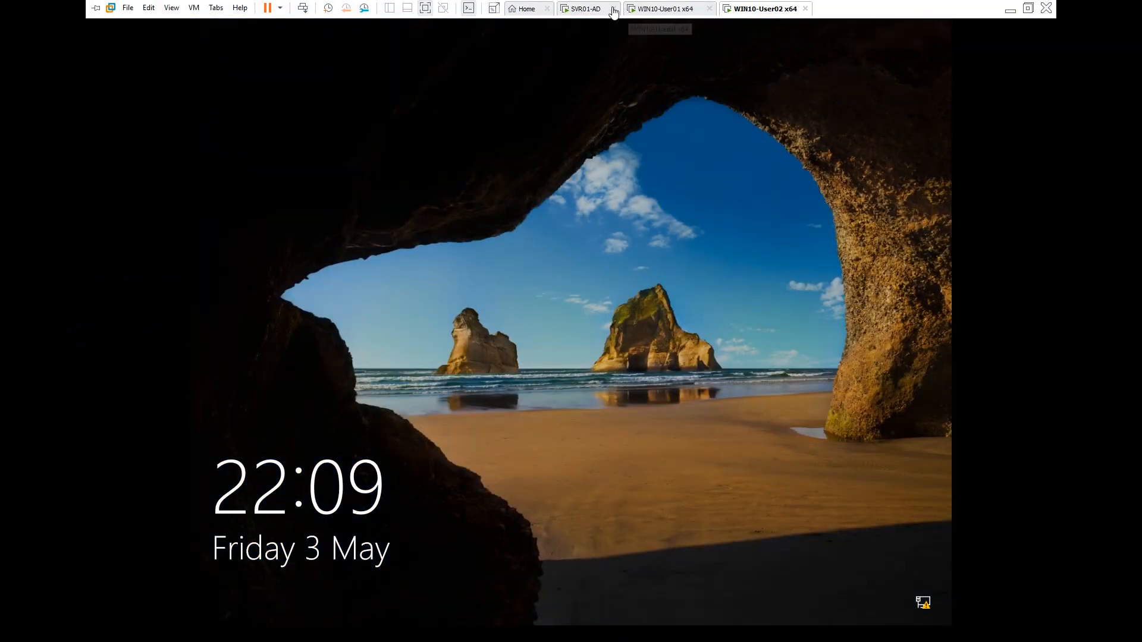
pyautogui.click(595, 8)
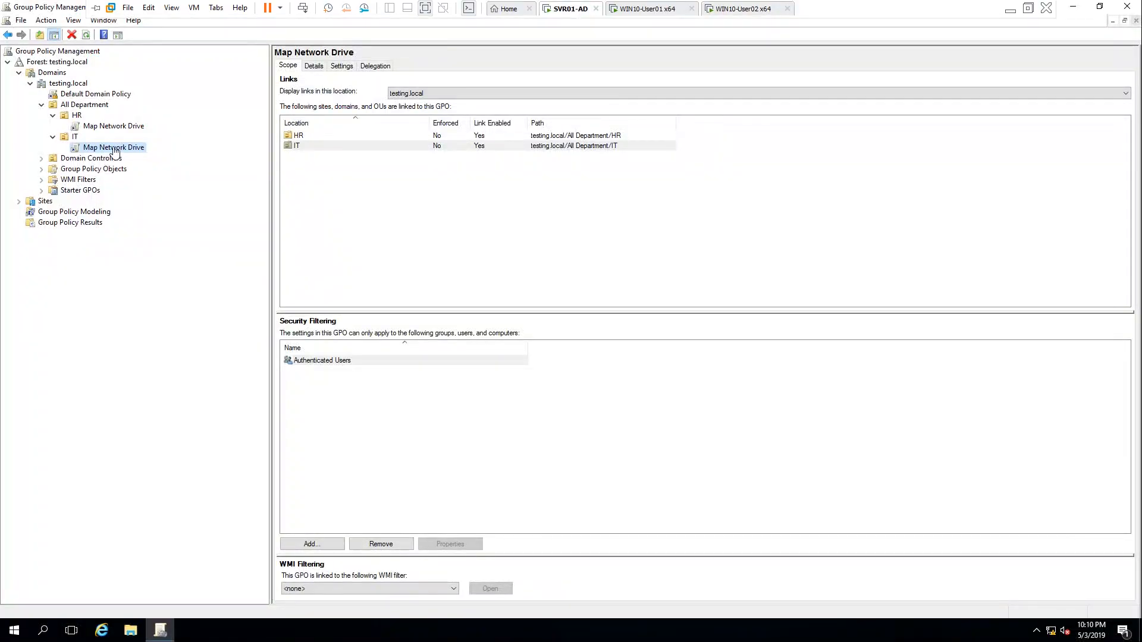
pyautogui.rightClick(71, 115)
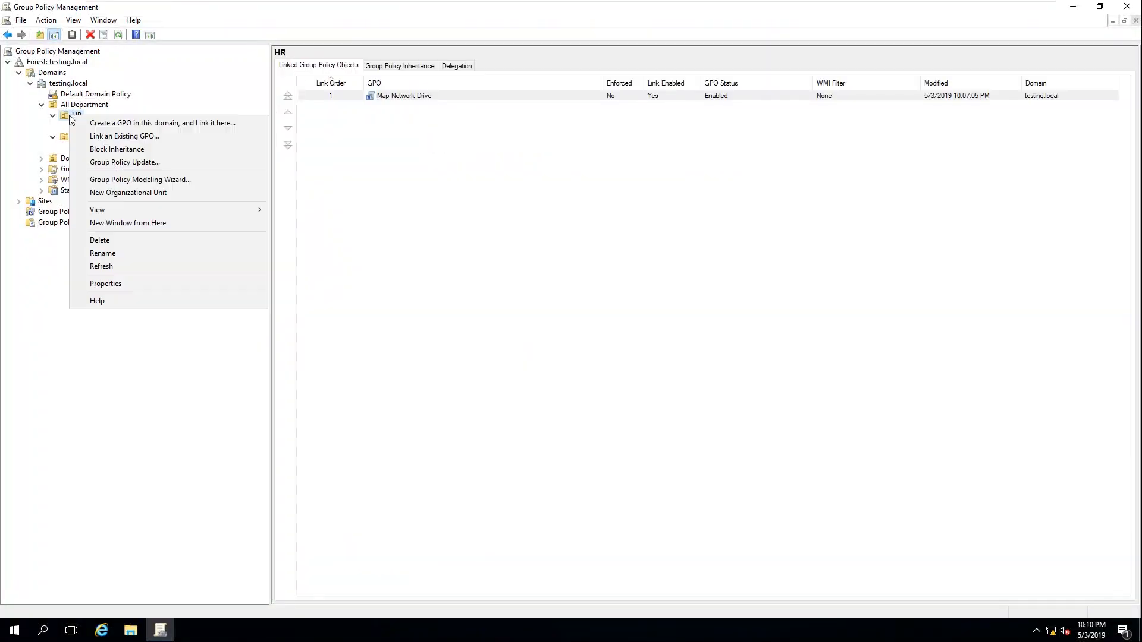
pyautogui.click(130, 141)
pyautogui.click(496, 290)
pyautogui.click(495, 279)
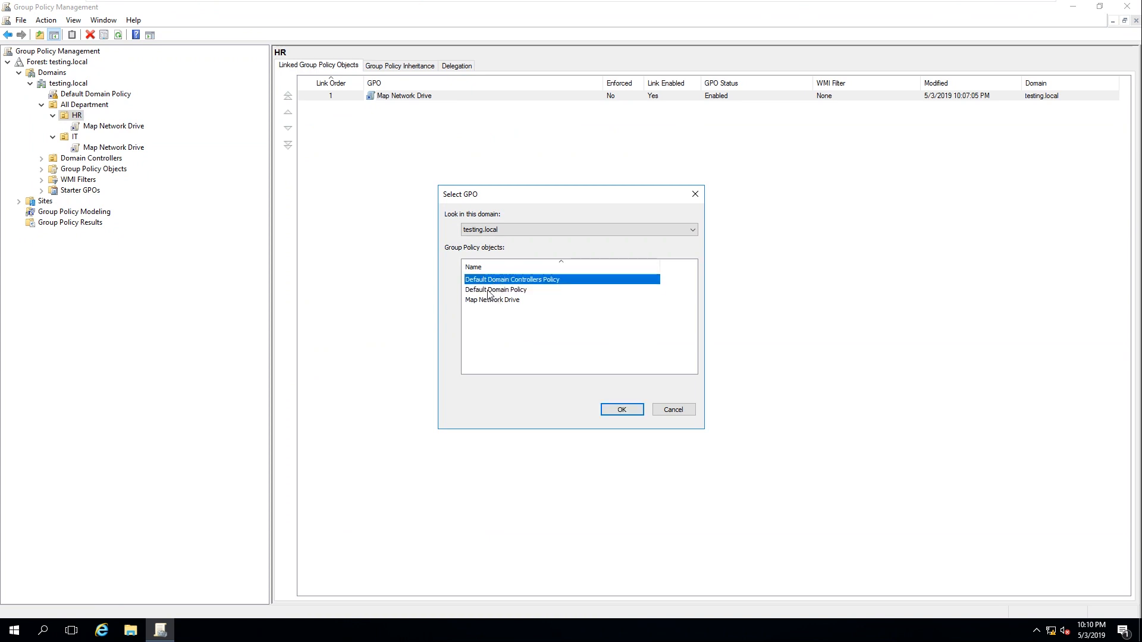
pyautogui.click(488, 291)
pyautogui.click(493, 300)
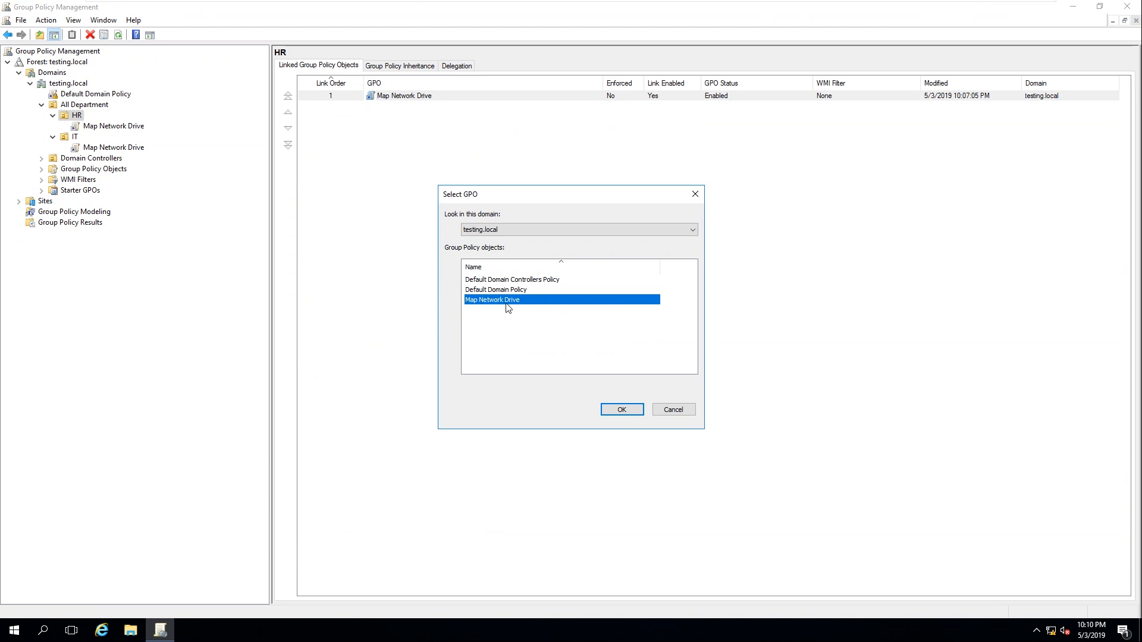
pyautogui.click(673, 410)
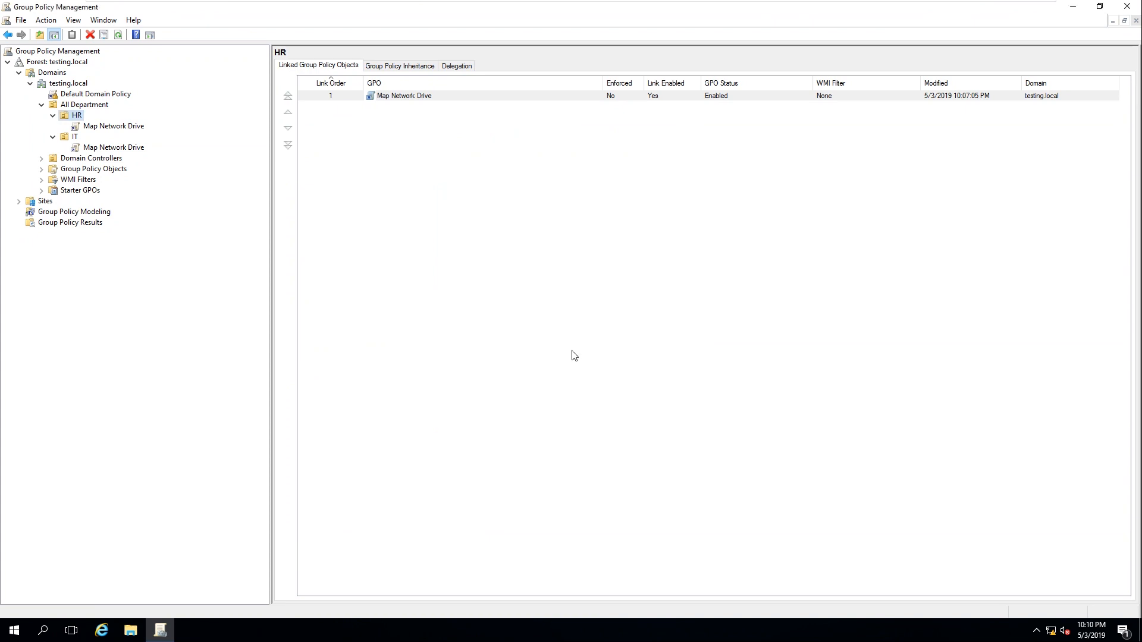
# Step: Review the linked GPOs of All Department and IT and the existing GPOs available for linking to IT
pyautogui.click(76, 107)
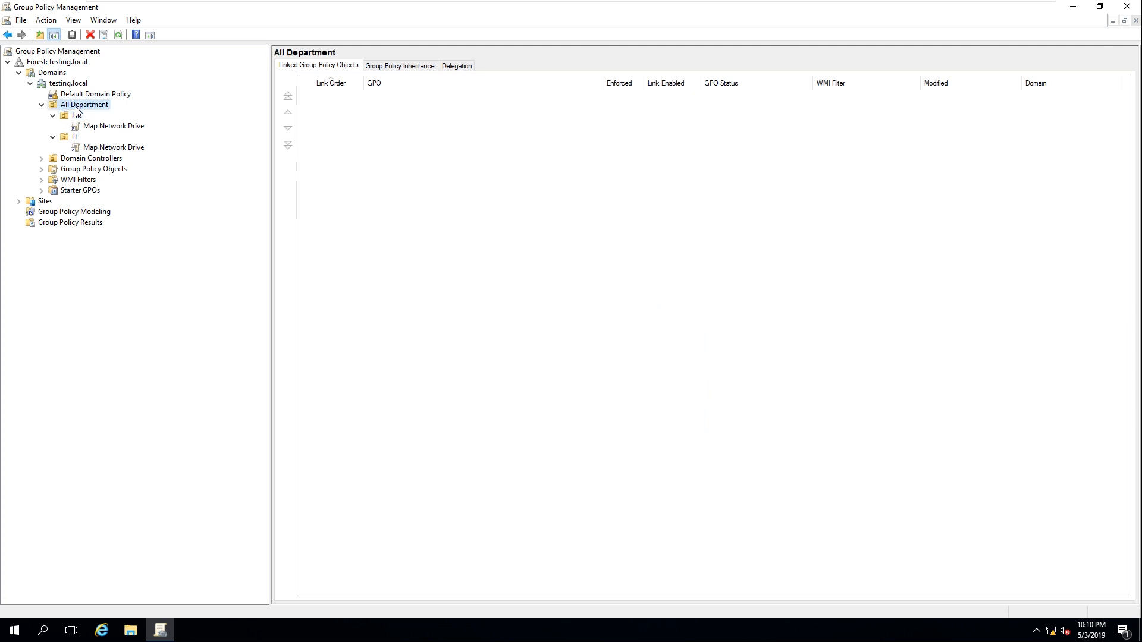
pyautogui.click(69, 138)
pyautogui.rightClick(70, 140)
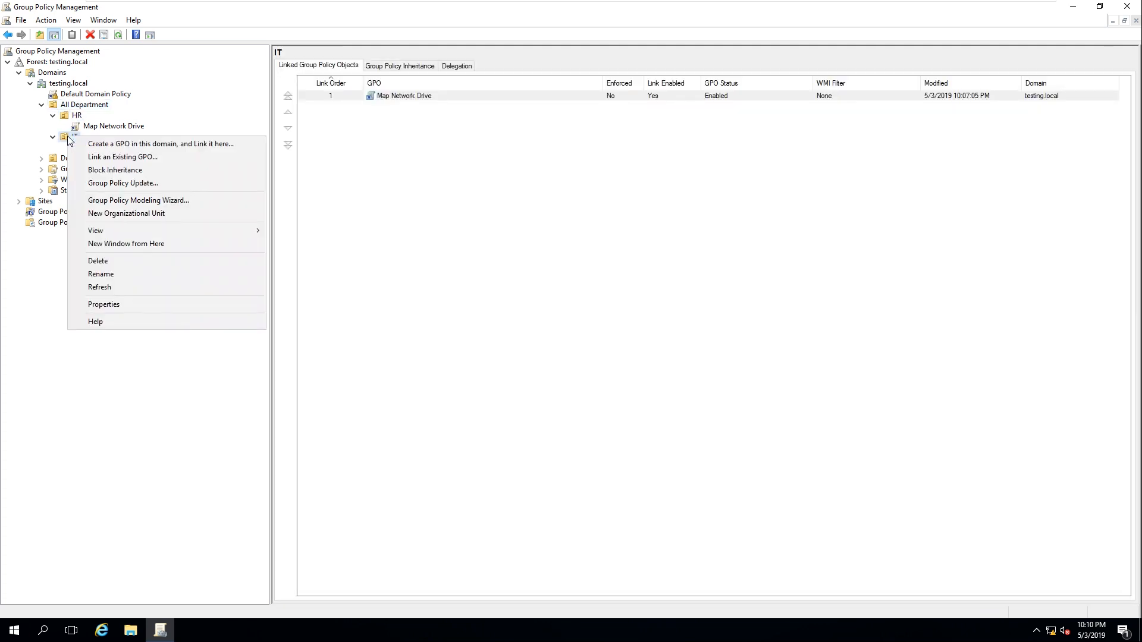
pyautogui.click(172, 156)
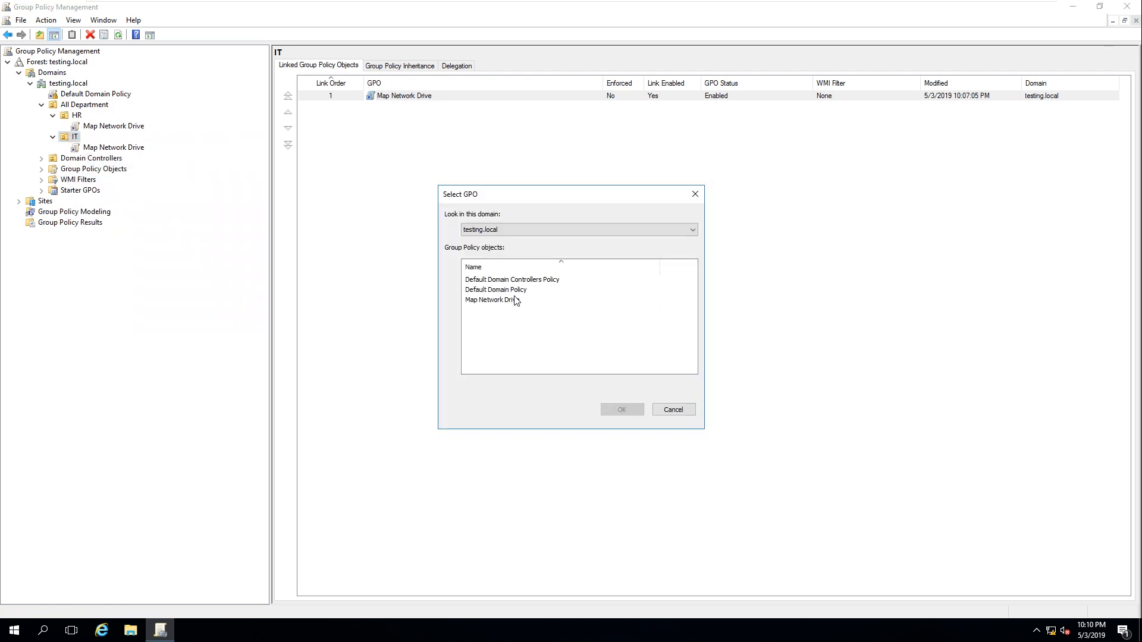
pyautogui.click(672, 409)
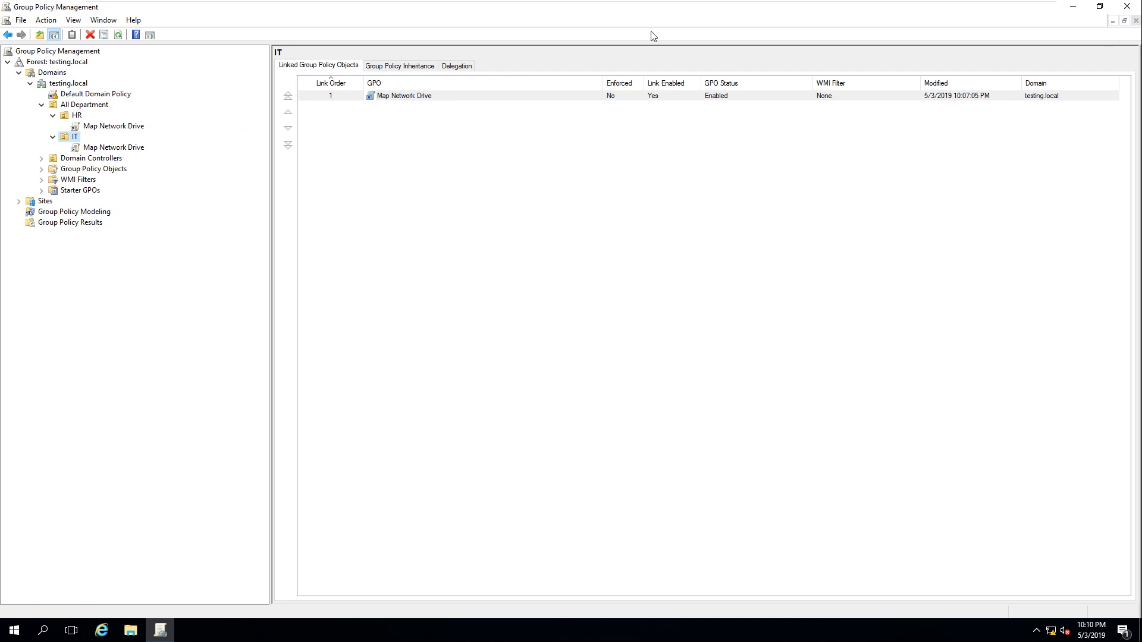
pyautogui.click(77, 115)
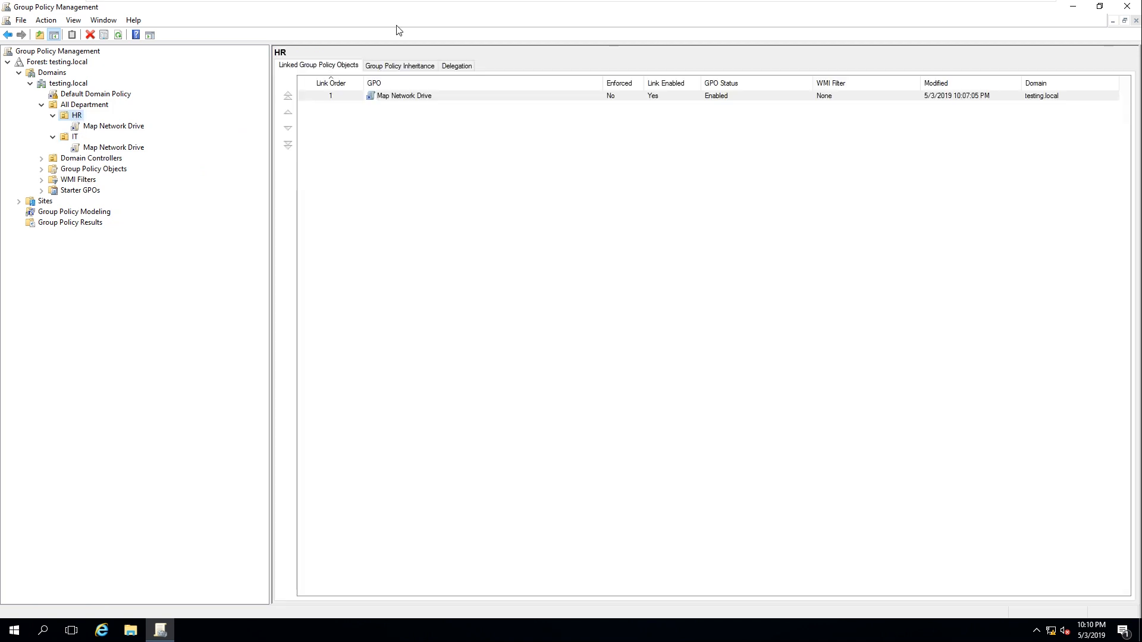
# Step: Switch to the WIN10-User02 virtual machine and sign in as H1 with the account password
pyautogui.click(762, 6)
pyautogui.click(557, 297)
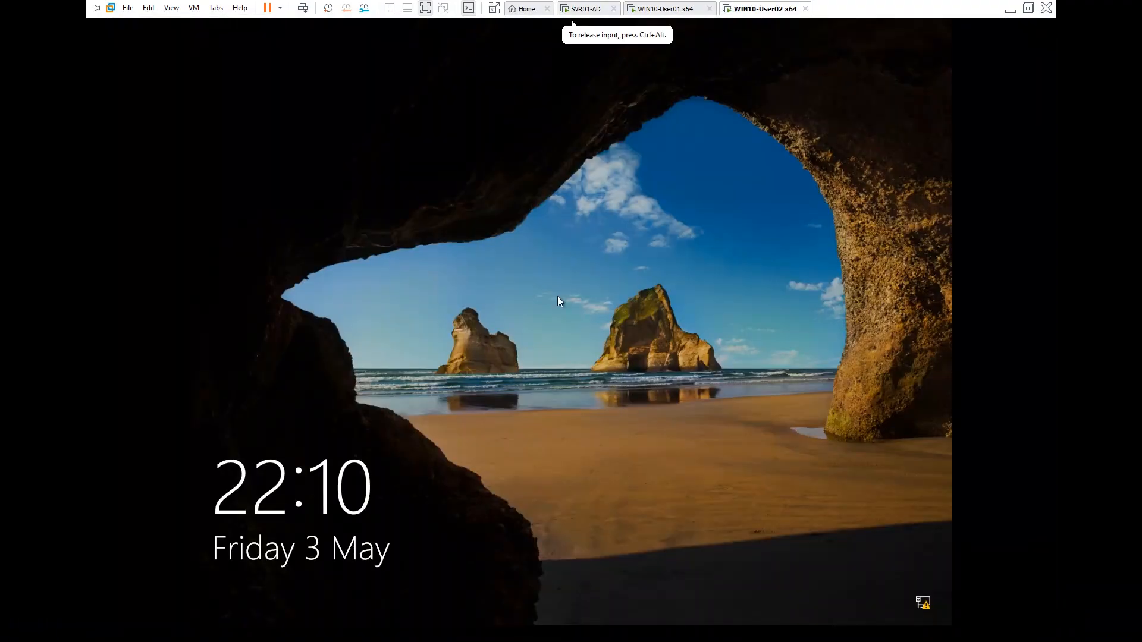
pyautogui.click(558, 302)
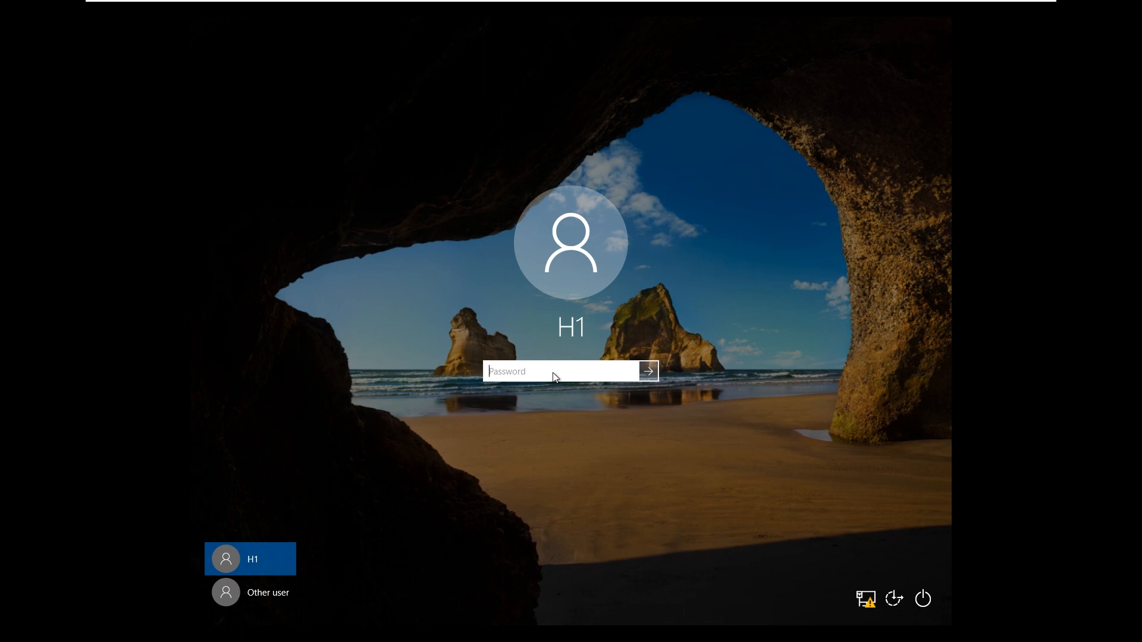
pyautogui.write('•••••••••••••')
pyautogui.press('Return')
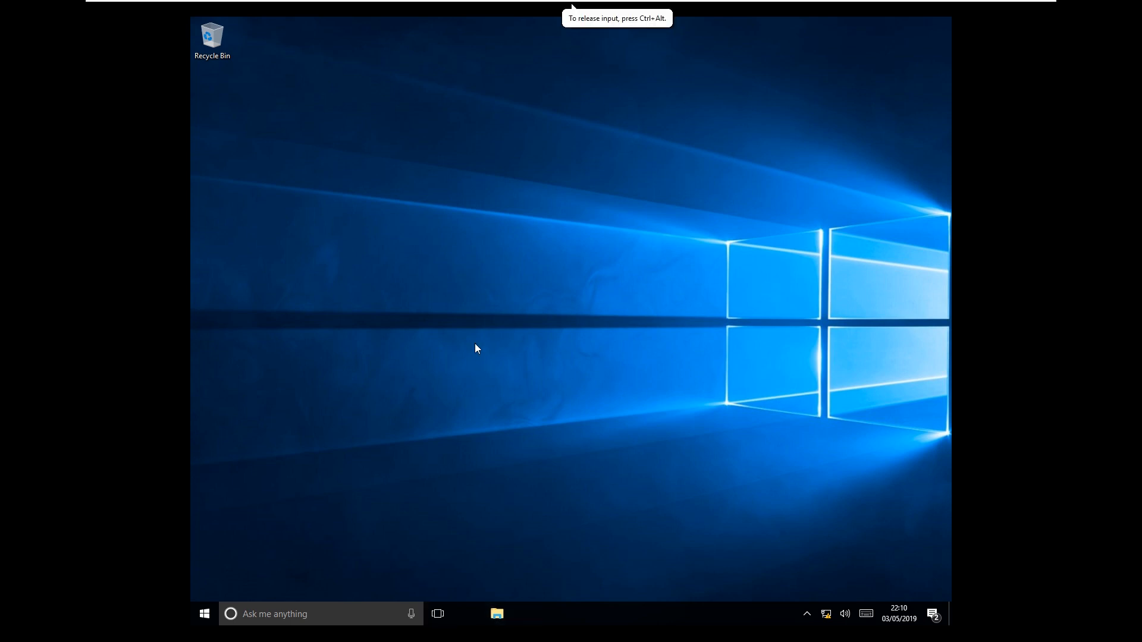
# Step: Check the mapped DataShare (\\SVR01) (H:) drive in File Explorer against Local Disk (C:), widening the window
pyautogui.press('super+e')
pyautogui.click(430, 364)
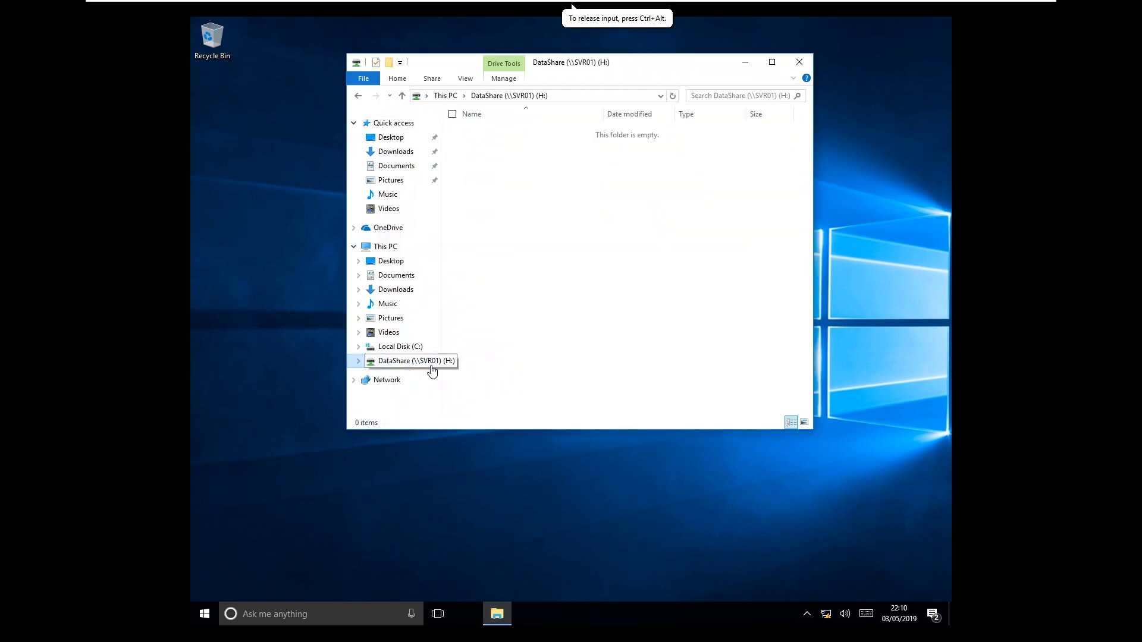
pyautogui.moveTo(347, 192); pyautogui.dragTo(287, 192)
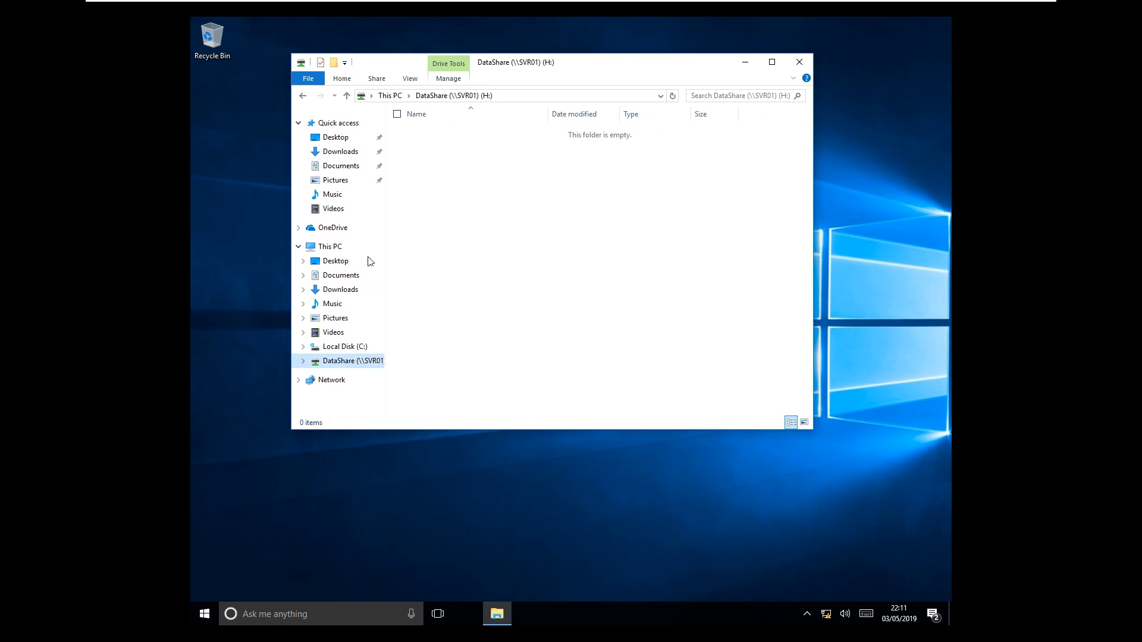
pyautogui.click(344, 348)
pyautogui.click(349, 362)
pyautogui.click(356, 348)
pyautogui.click(363, 362)
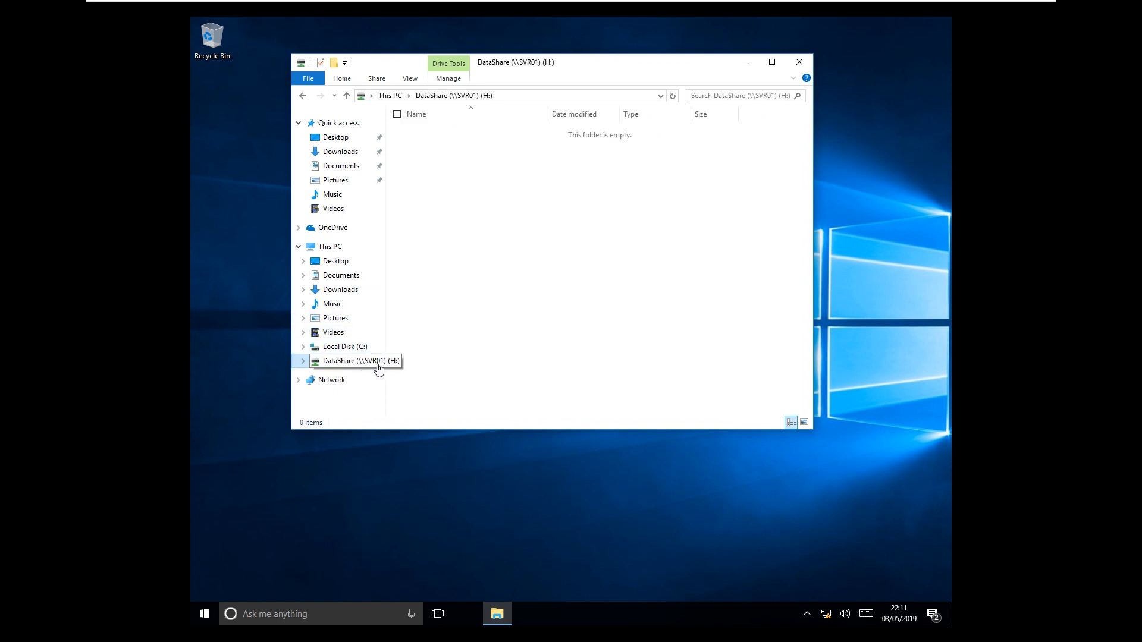
pyautogui.click(369, 347)
pyautogui.click(369, 361)
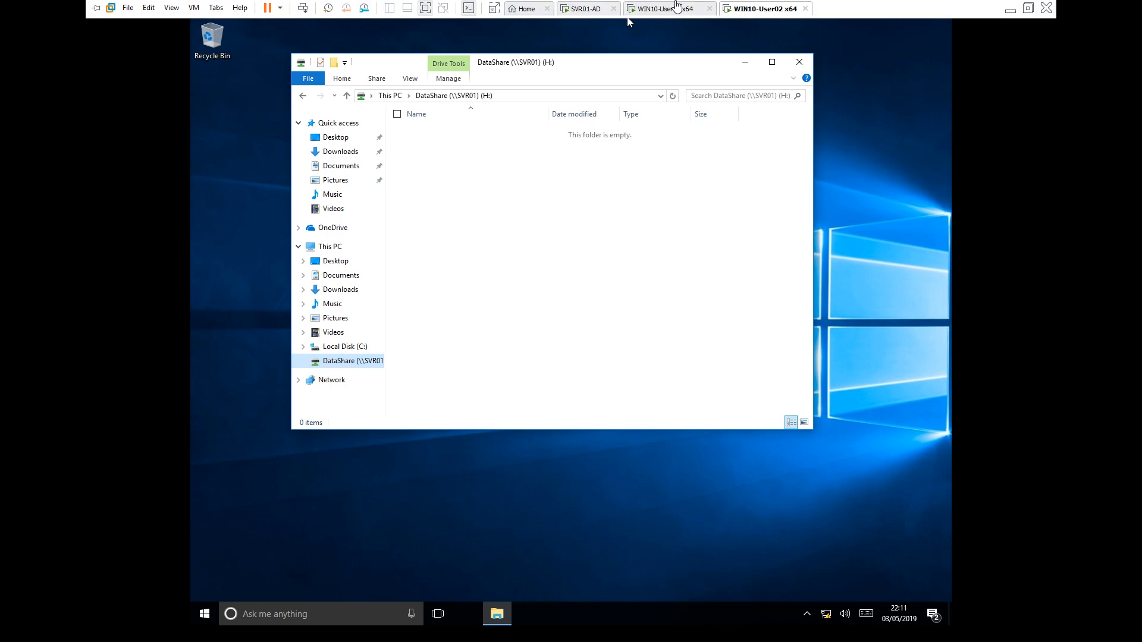
# Step: Return to the SVR01-AD server and disable the Map Network Drive link under the HR organizational unit
pyautogui.click(666, 9)
pyautogui.click(583, 9)
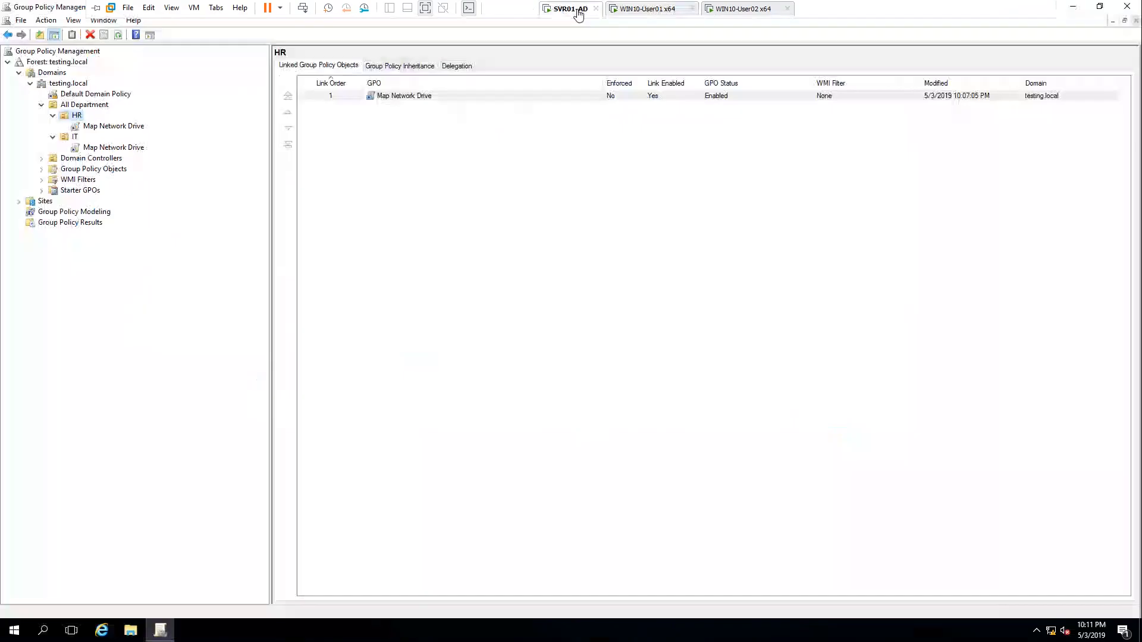
pyautogui.click(119, 127)
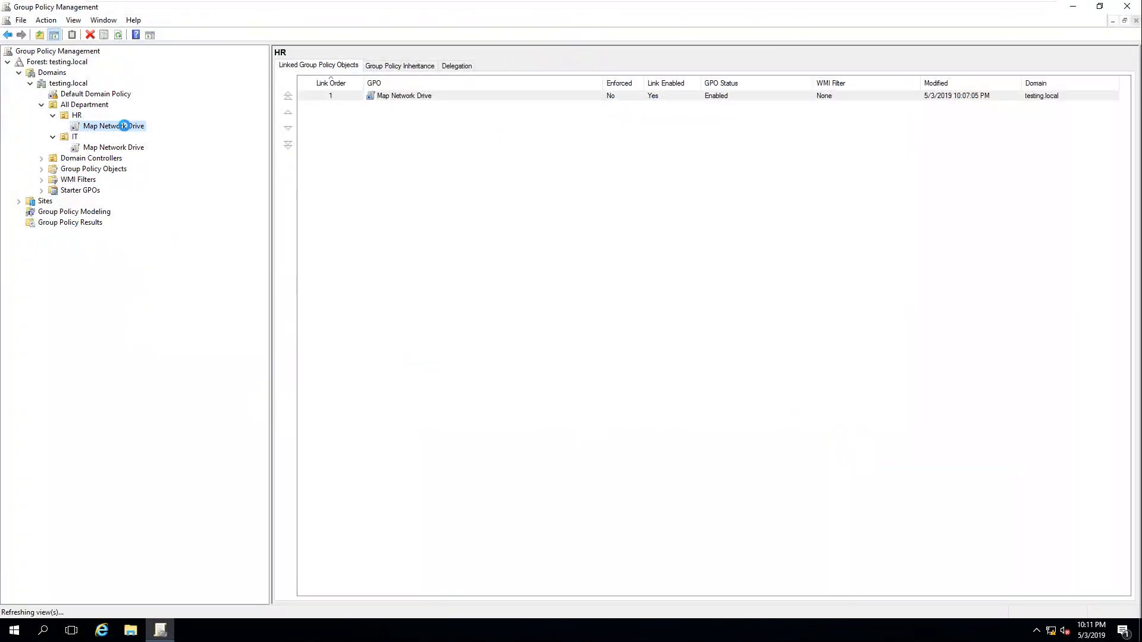
pyautogui.rightClick(121, 127)
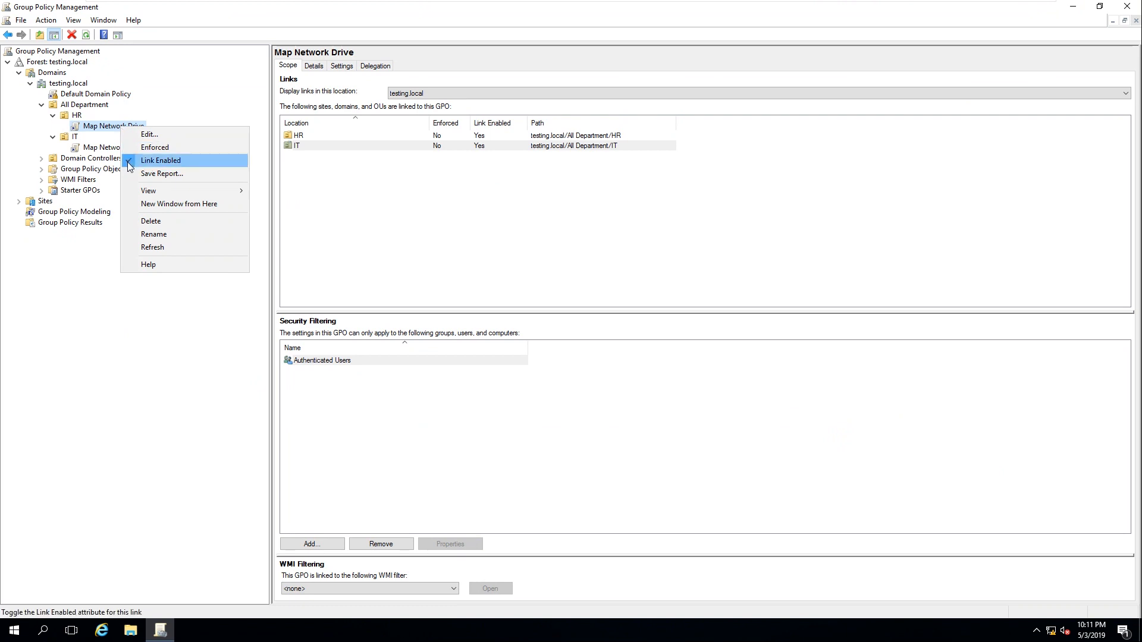
pyautogui.click(129, 164)
# Step: Delete the Map Network Drive link from the HR organizational unit and confirm the deletion
pyautogui.rightClick(120, 127)
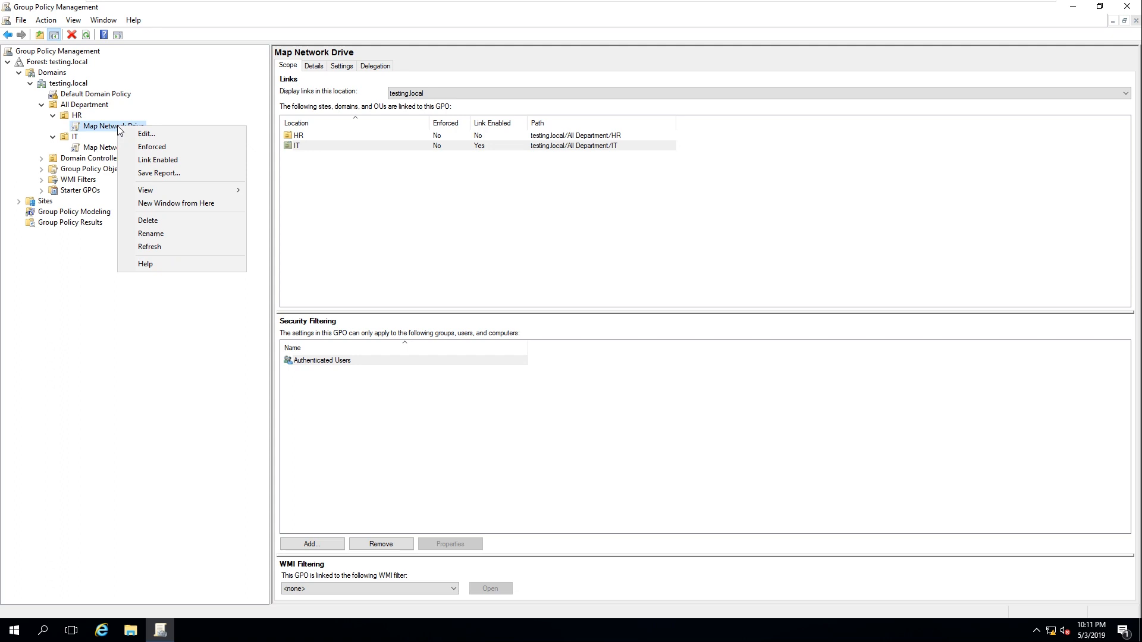
pyautogui.click(152, 221)
pyautogui.click(556, 344)
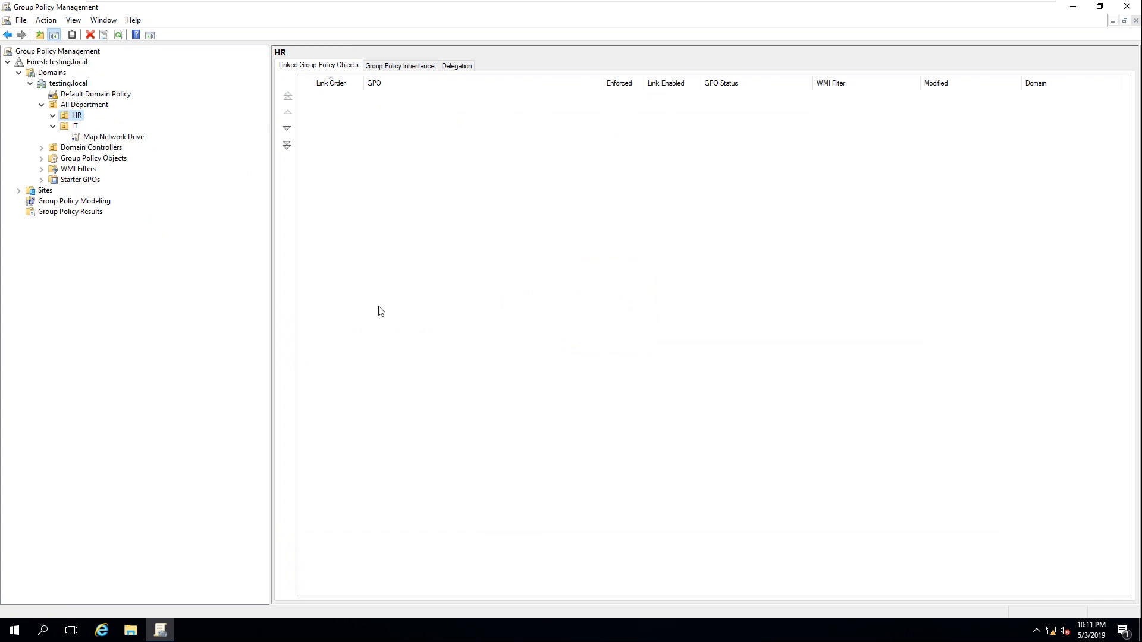
# Step: Run gpupdate /force on the SVR01-AD server to refresh its Group Policy
pyautogui.press('super+r')
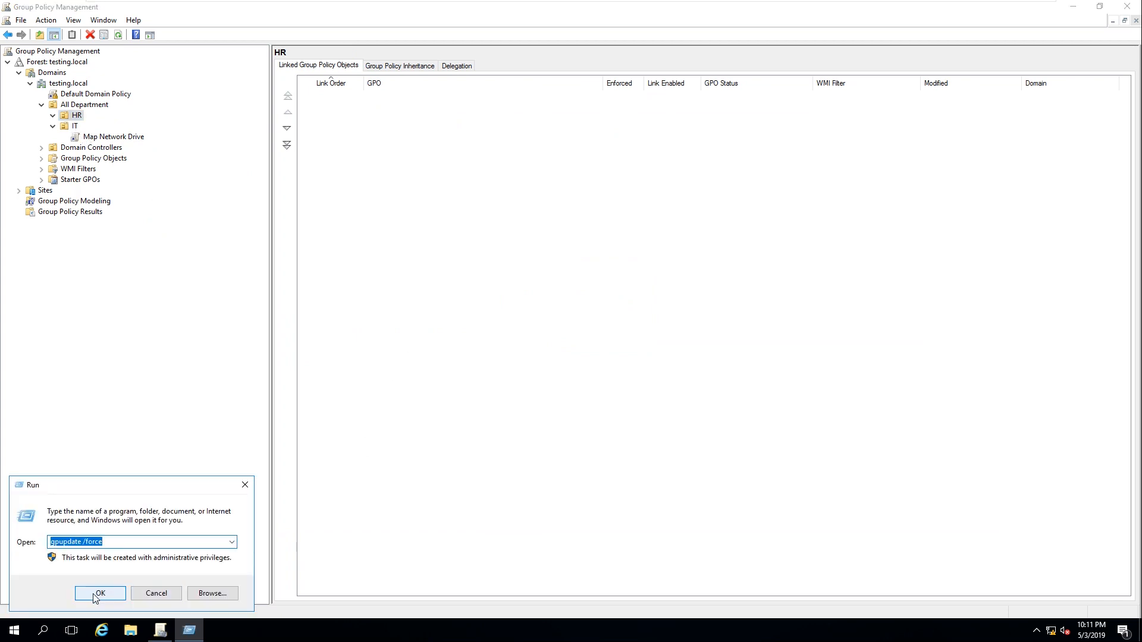
pyautogui.click(99, 594)
# Step: Switch to the WIN10-User02 virtual machine, close the DataShare (H:) window and sign out of Windows
pyautogui.moveTo(680, 3)
pyautogui.click(722, 9)
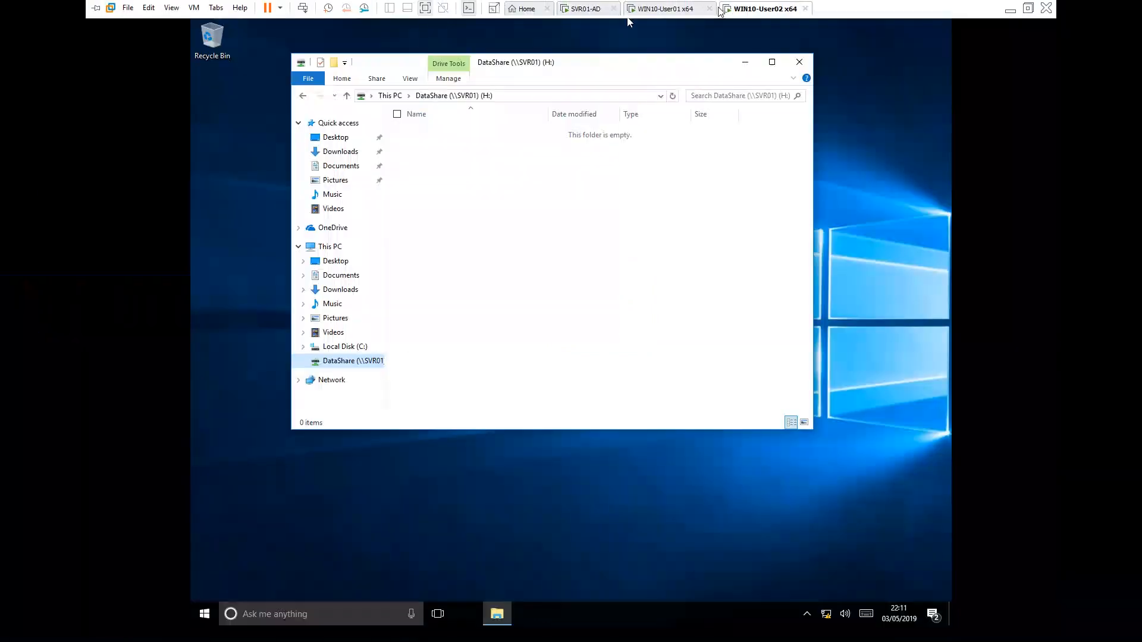
pyautogui.click(798, 63)
pyautogui.rightClick(209, 611)
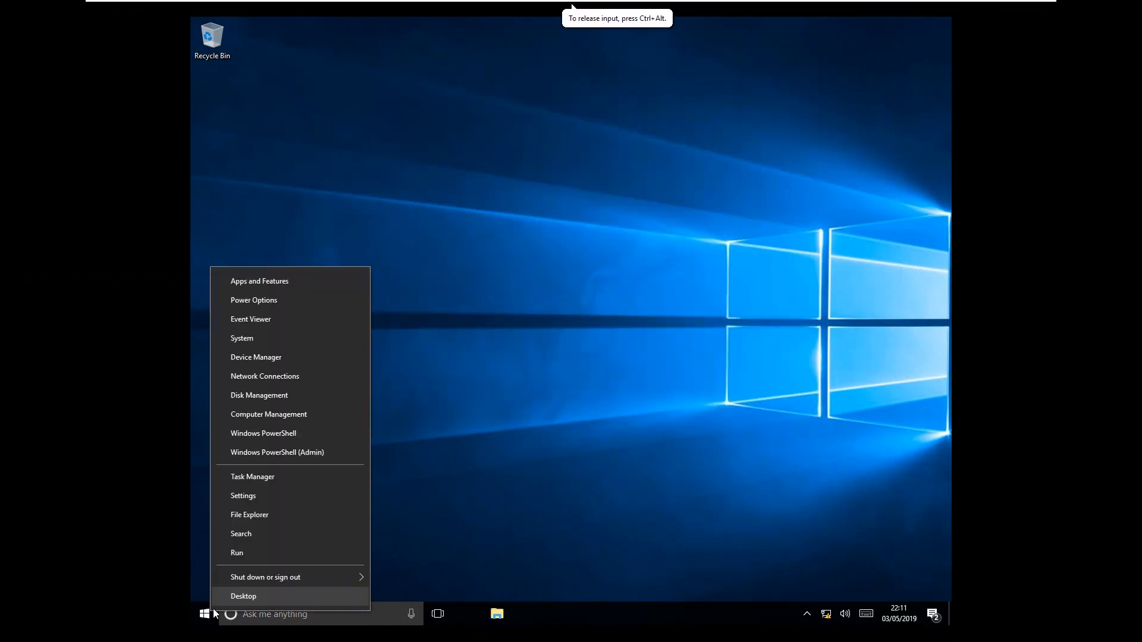
pyautogui.moveTo(316, 575)
pyautogui.click(448, 537)
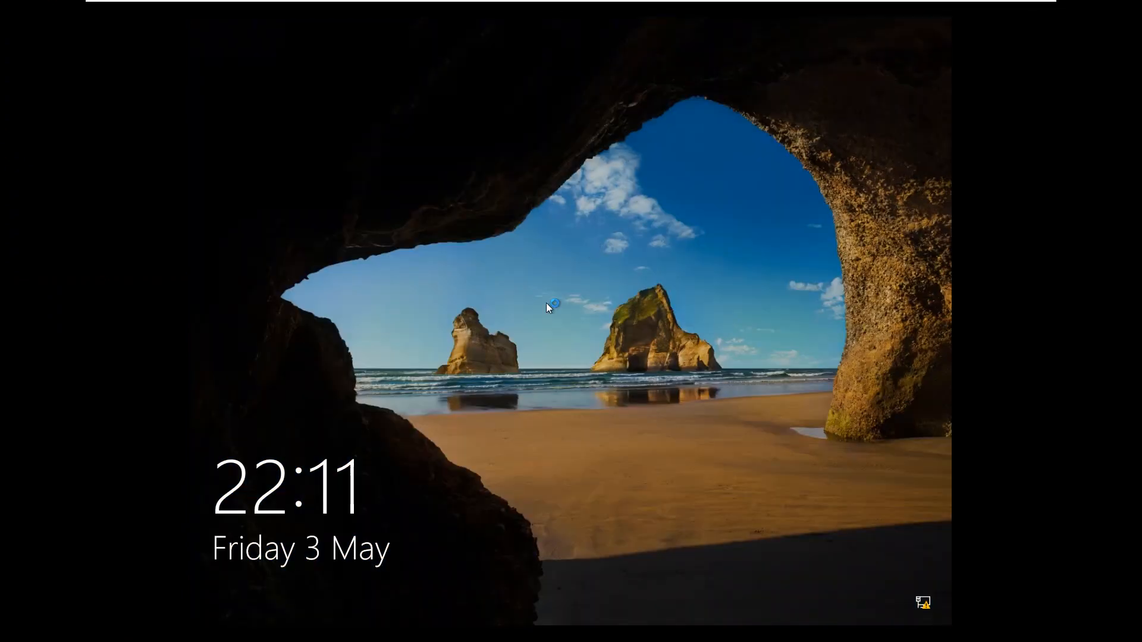
# Step: Sign back in to the WIN10-User02 virtual machine as H1 with the account password
pyautogui.click(547, 306)
pyautogui.moveTo(656, 16)
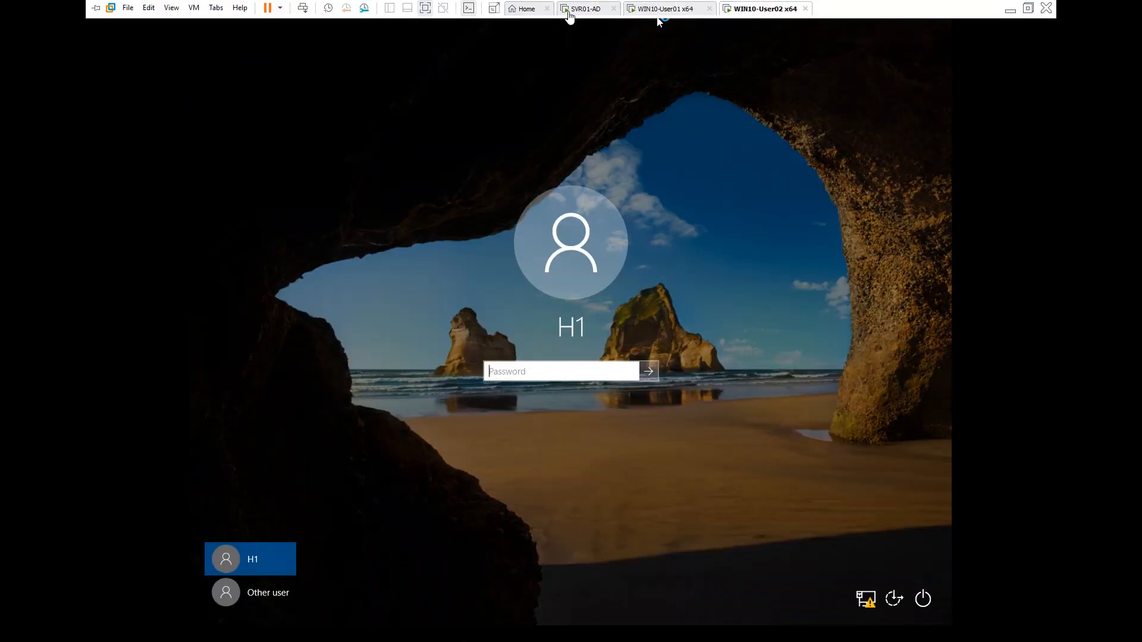
pyautogui.click(600, 6)
pyautogui.click(750, 9)
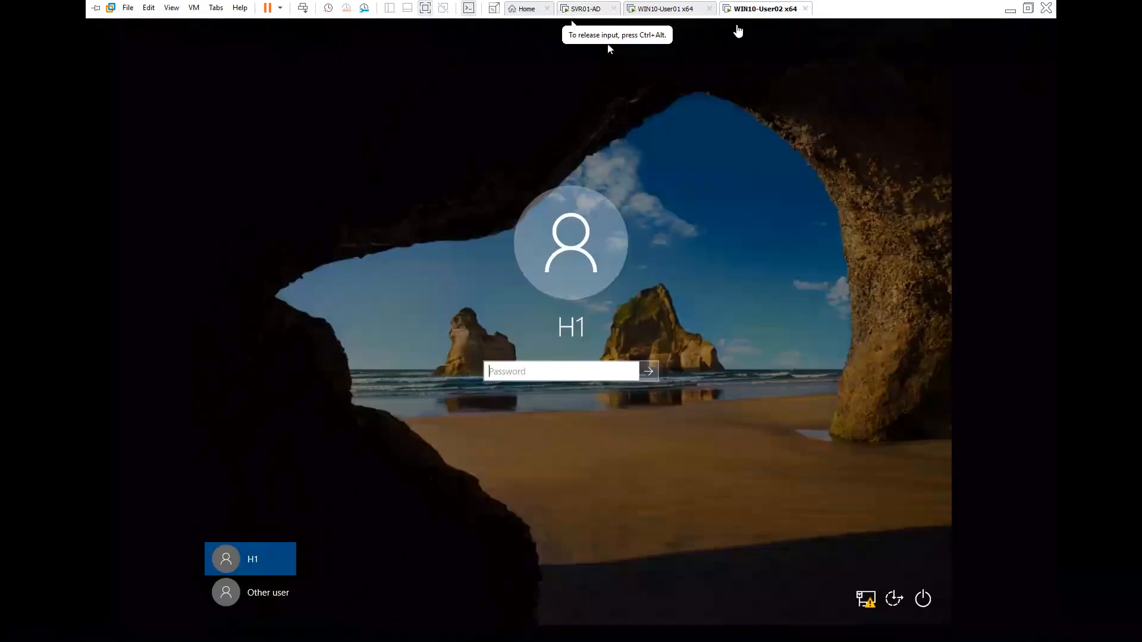
pyautogui.write('••••••••••••••')
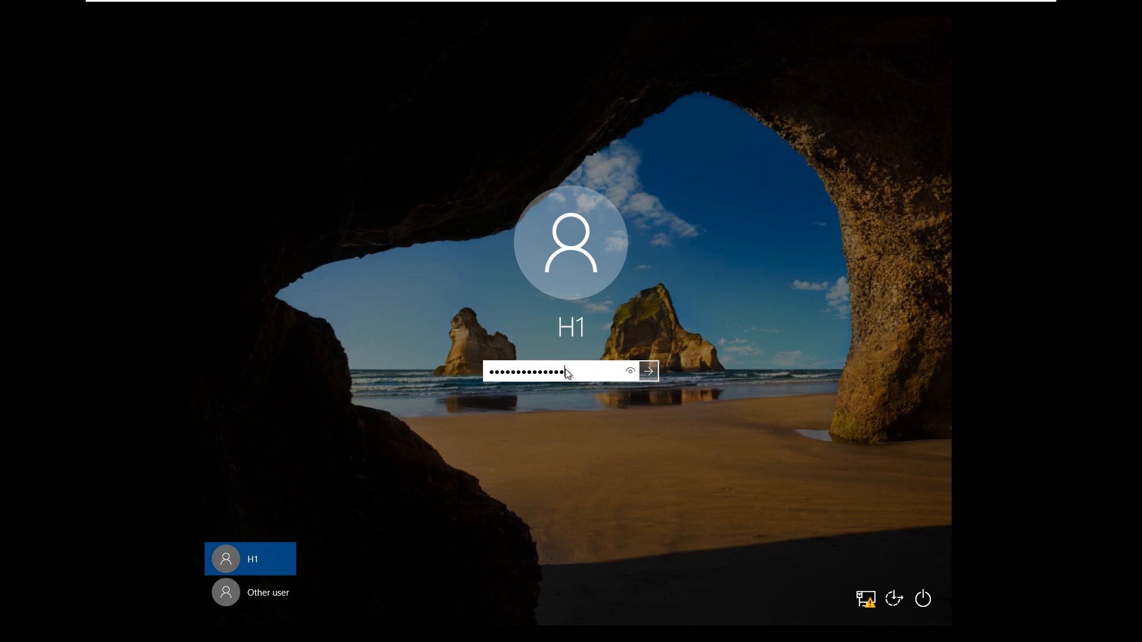
pyautogui.press('Return')
# Step: Check File Explorer's This PC drives for the mapped DataShare (H:) drive and close the window
pyautogui.moveTo(658, 3)
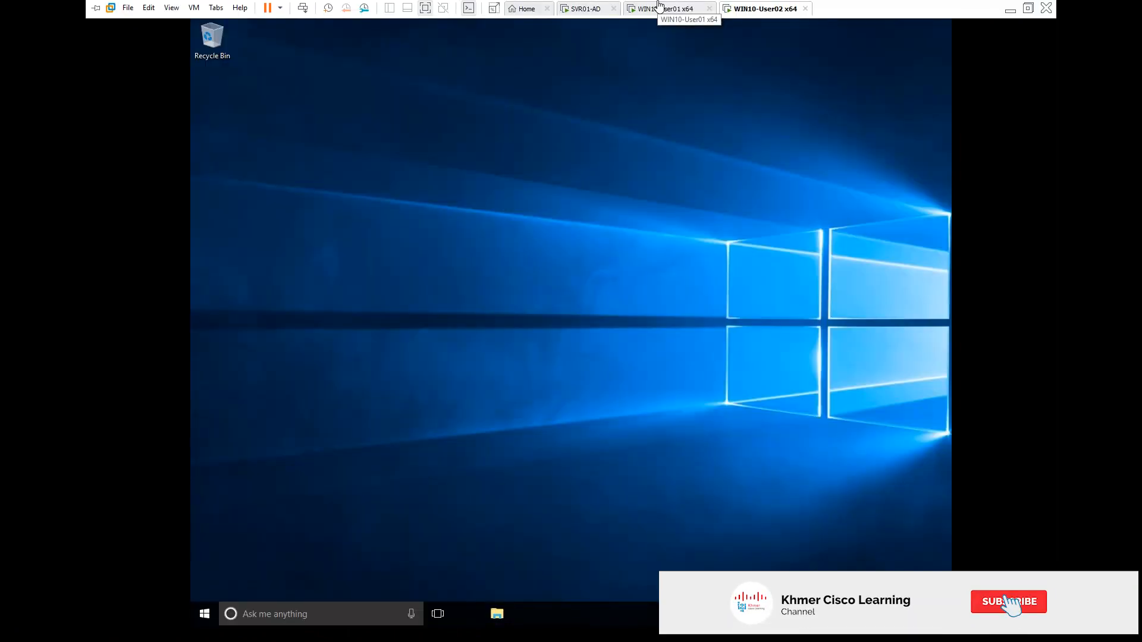
pyautogui.press('super+e')
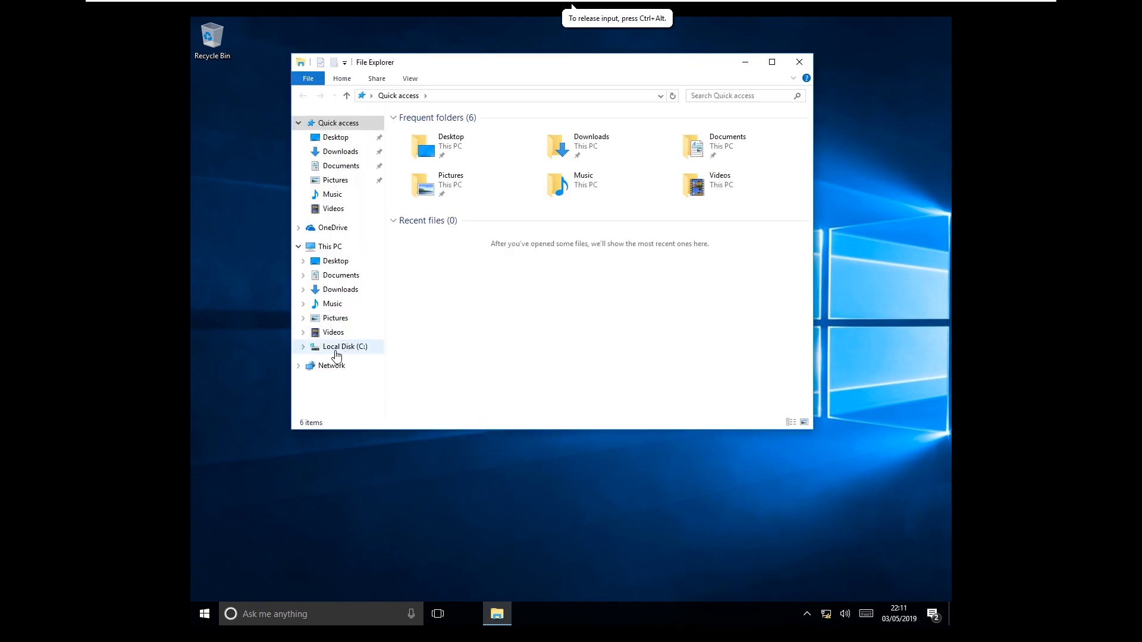
pyautogui.click(799, 62)
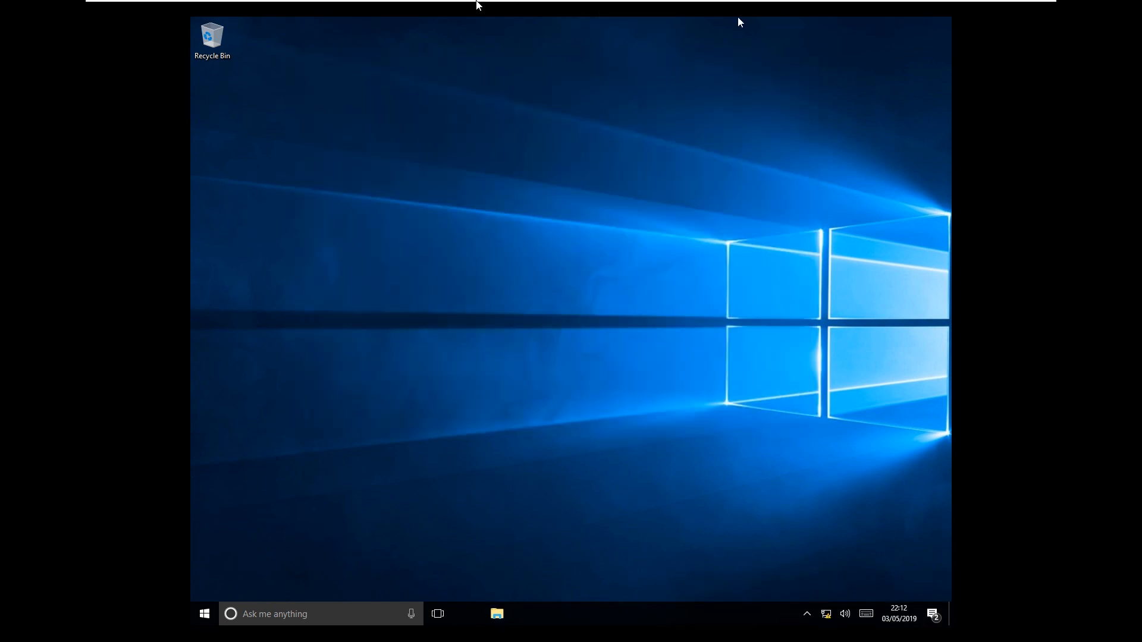
# Step: Return to the SVR01-AD server and review the IT organizational unit's linked GPOs and the testing.local domain's status
pyautogui.click(571, 8)
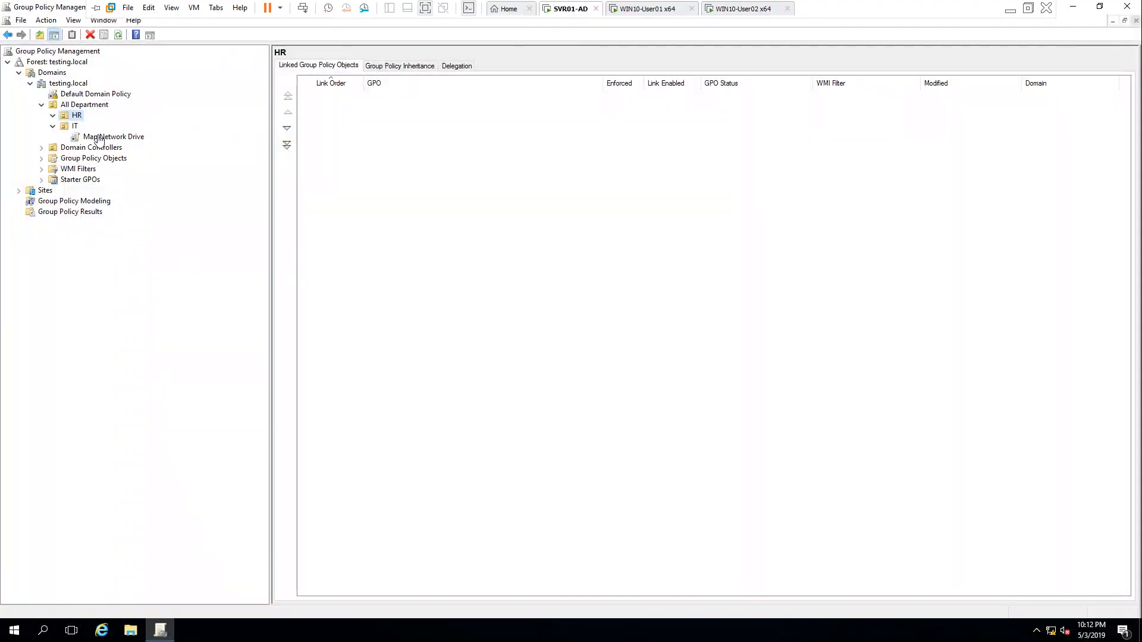
pyautogui.click(74, 127)
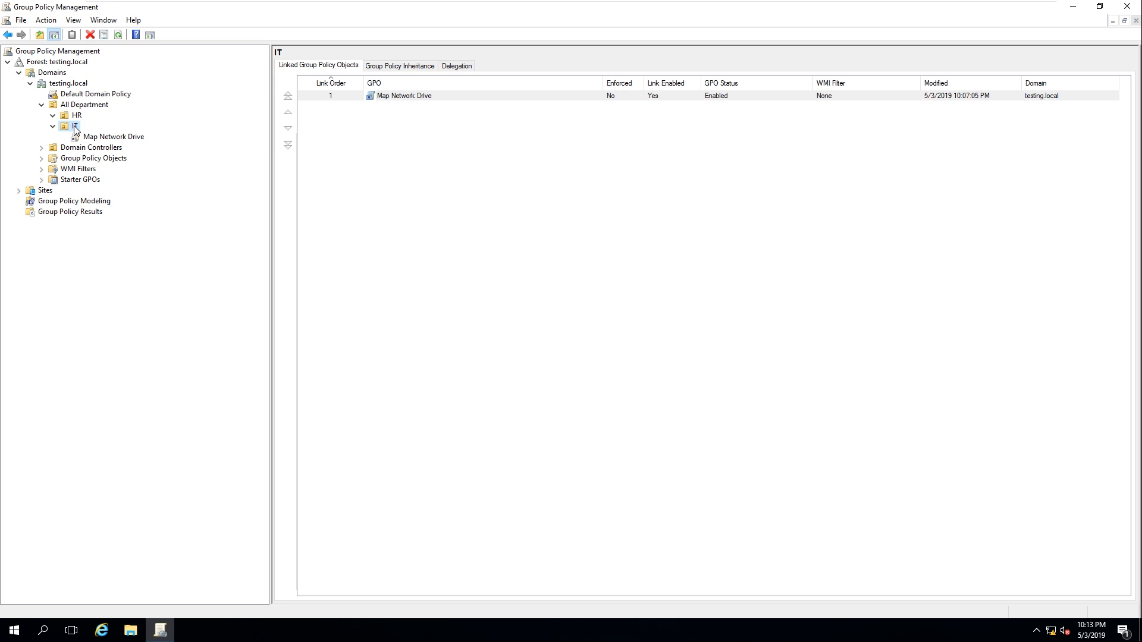
pyautogui.click(74, 87)
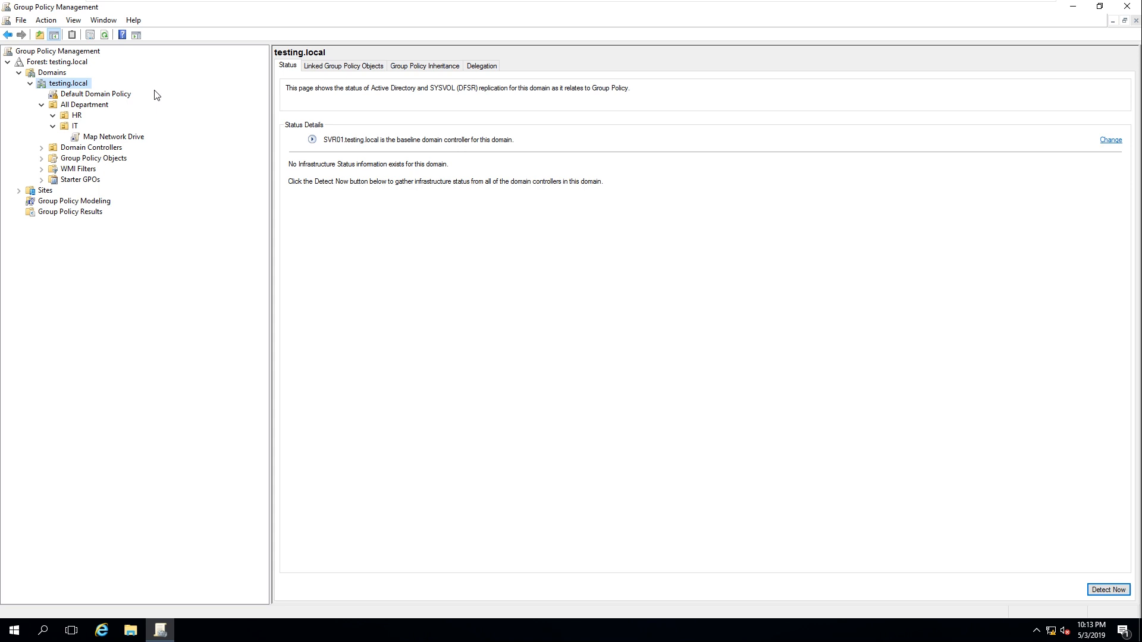
# Step: Minimize the virtual machine window and refresh the host desktop
pyautogui.moveTo(703, 2)
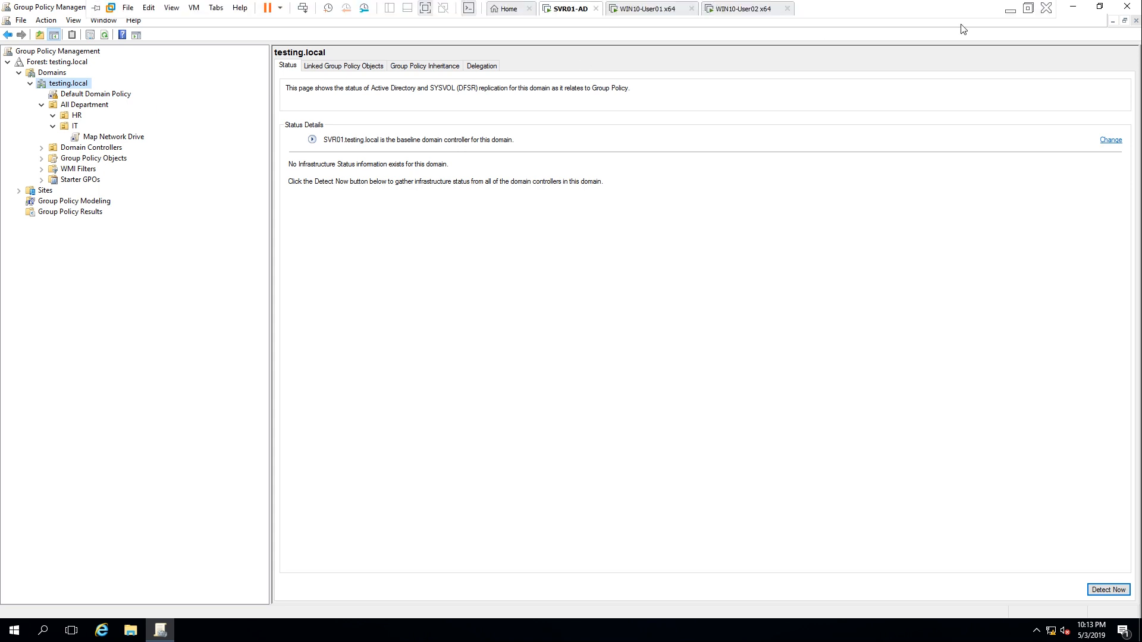
pyautogui.click(1010, 10)
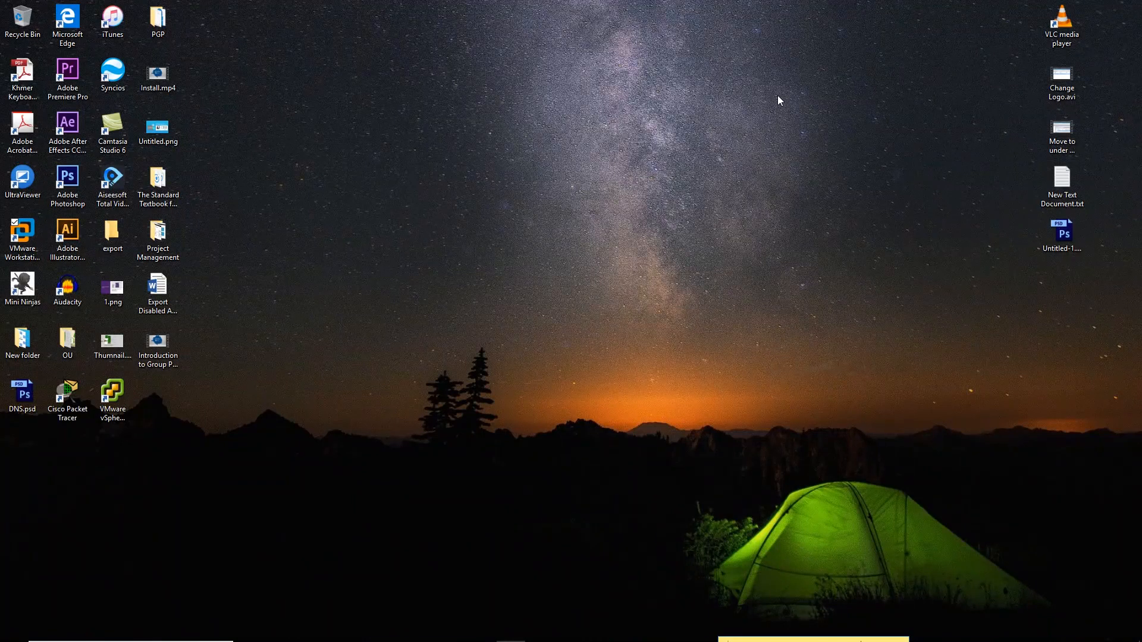
pyautogui.rightClick(549, 140)
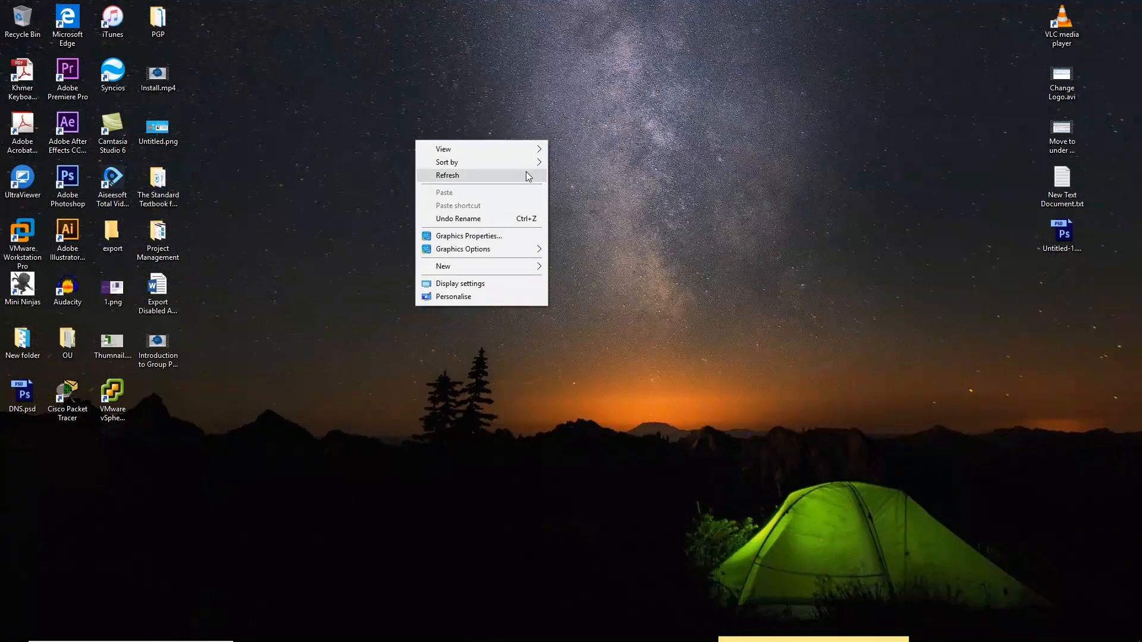
pyautogui.click(526, 174)
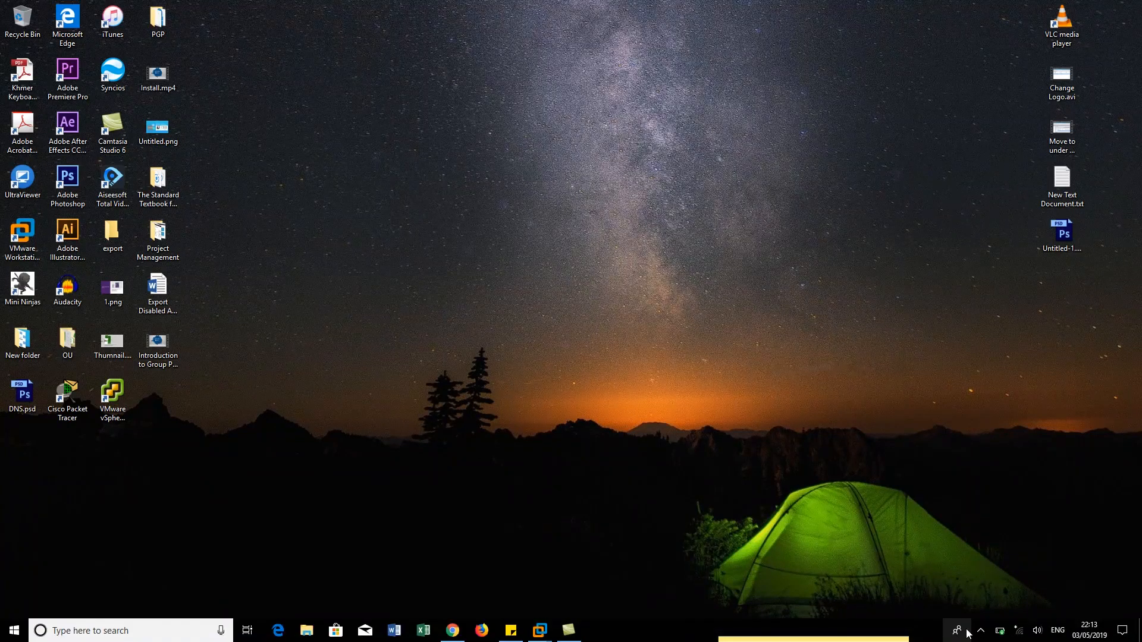
pyautogui.click(980, 632)
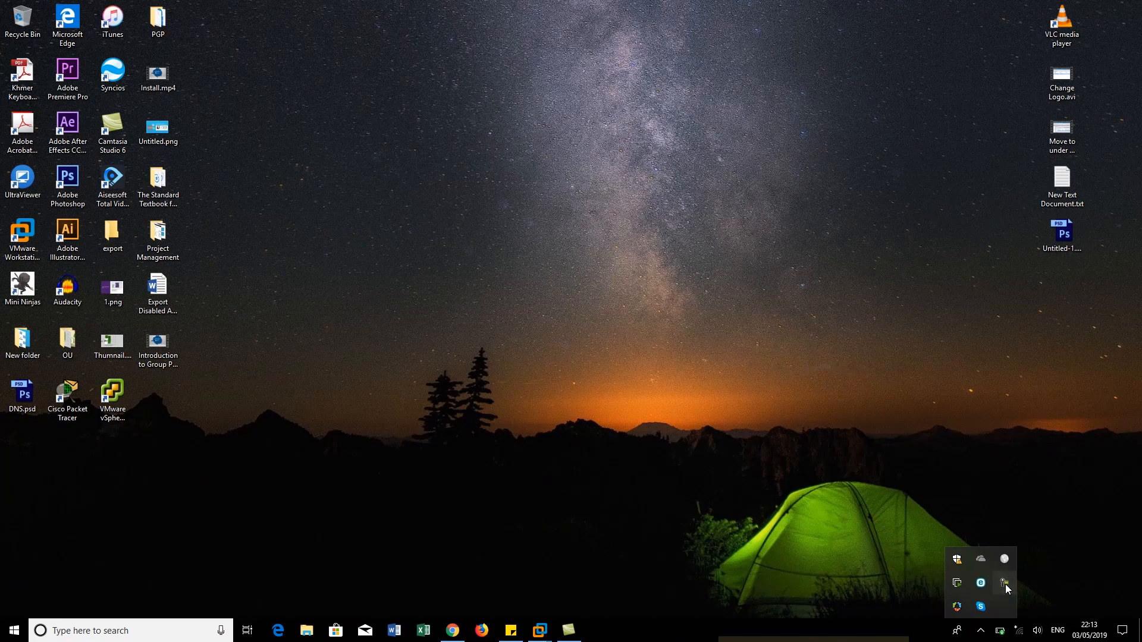